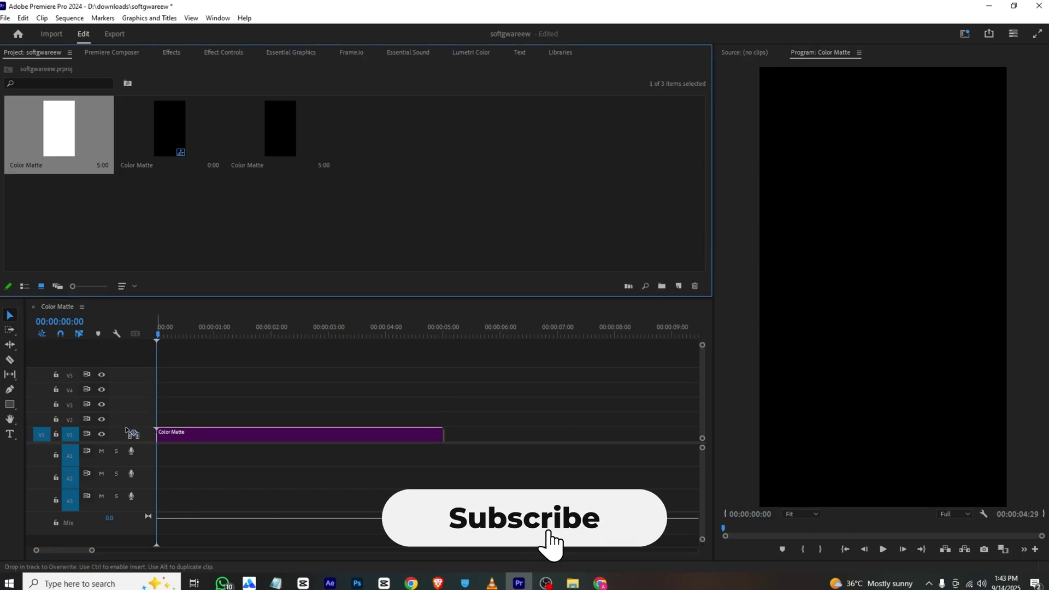
- Switch to VLC, mute the reference video and replay its opening text animation from the start
right_click(492, 583)
click(479, 348)
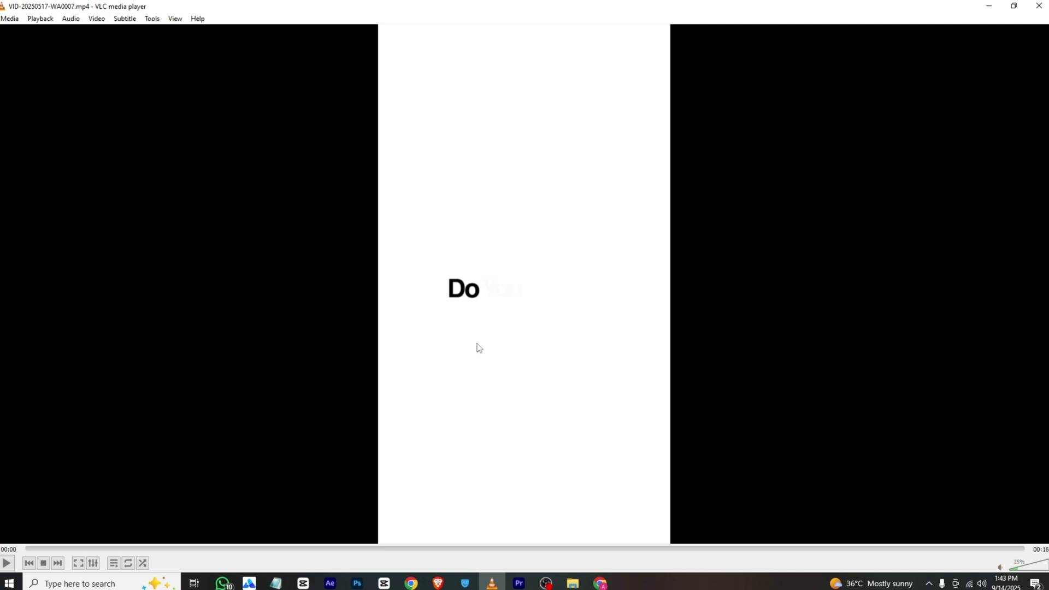
scroll(452, 358, down, 5)
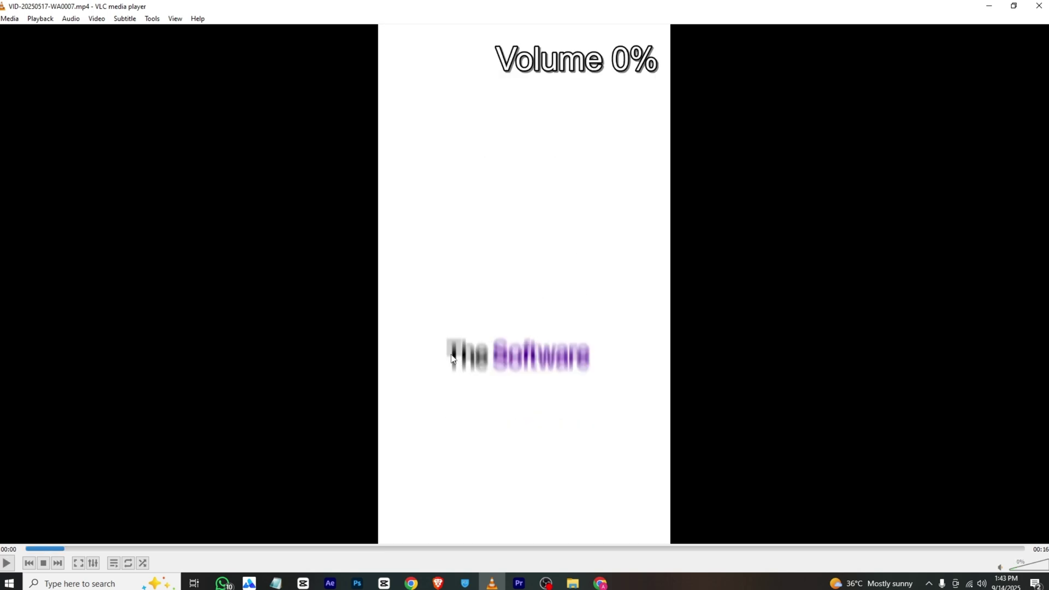
click(30, 549)
click(7, 563)
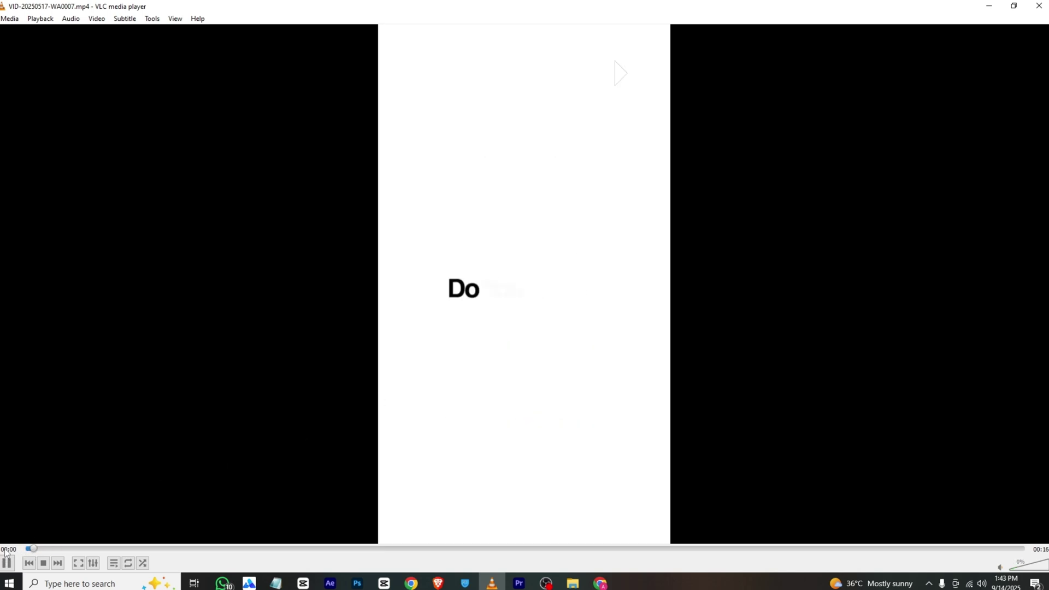
click(7, 562)
- Return to Premiere Pro and add the text "DO YOU THINK" above the middle of the white frame
click(519, 583)
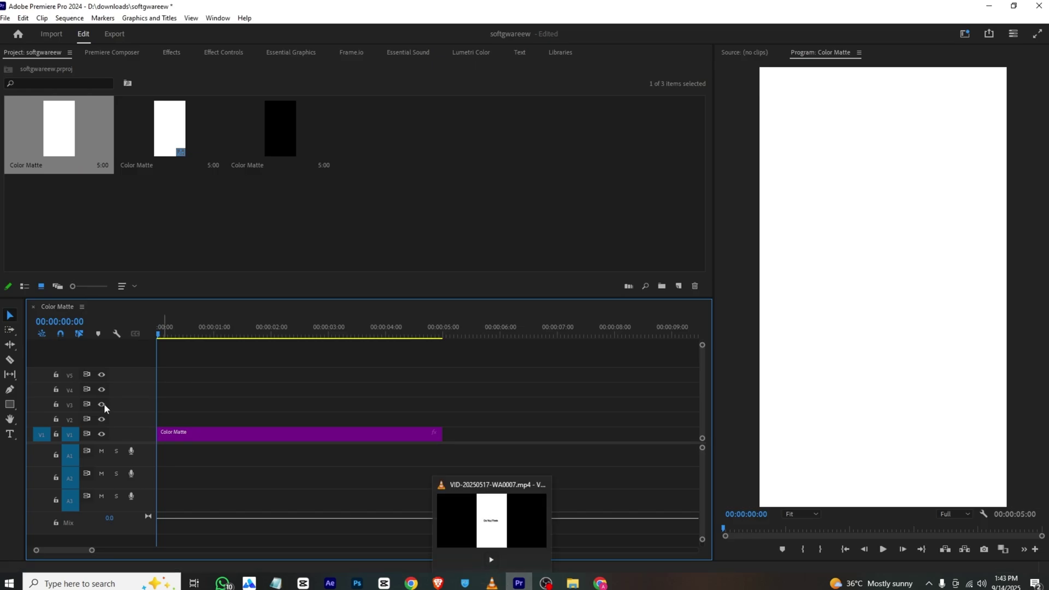
click(10, 434)
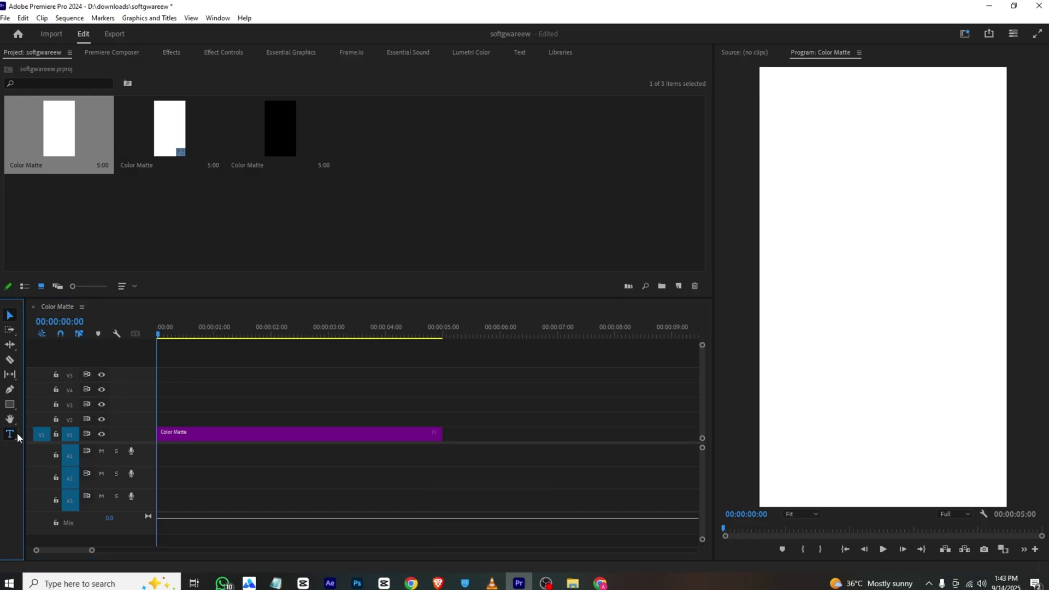
click(833, 247)
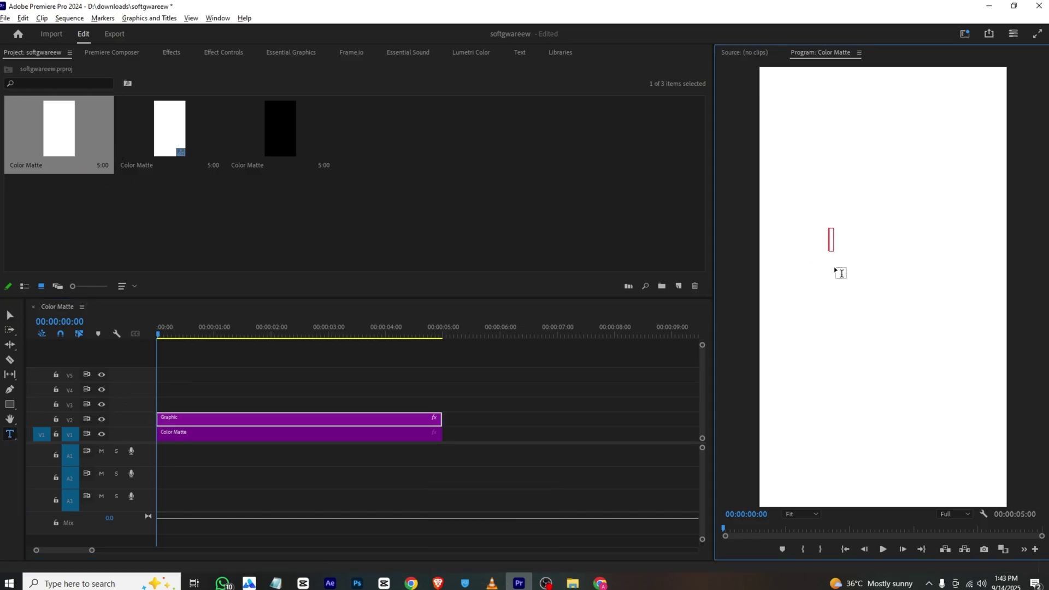
key(alt+Tab)
drag(33, 554, 58, 549)
key(alt+Tab)
text(DO Y)
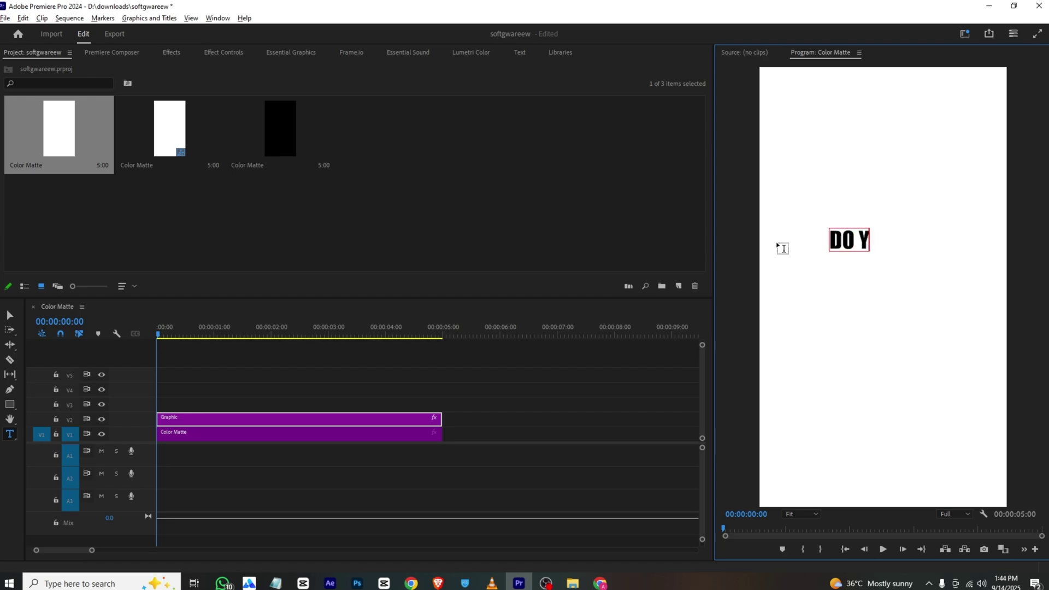
text(OU THINK)
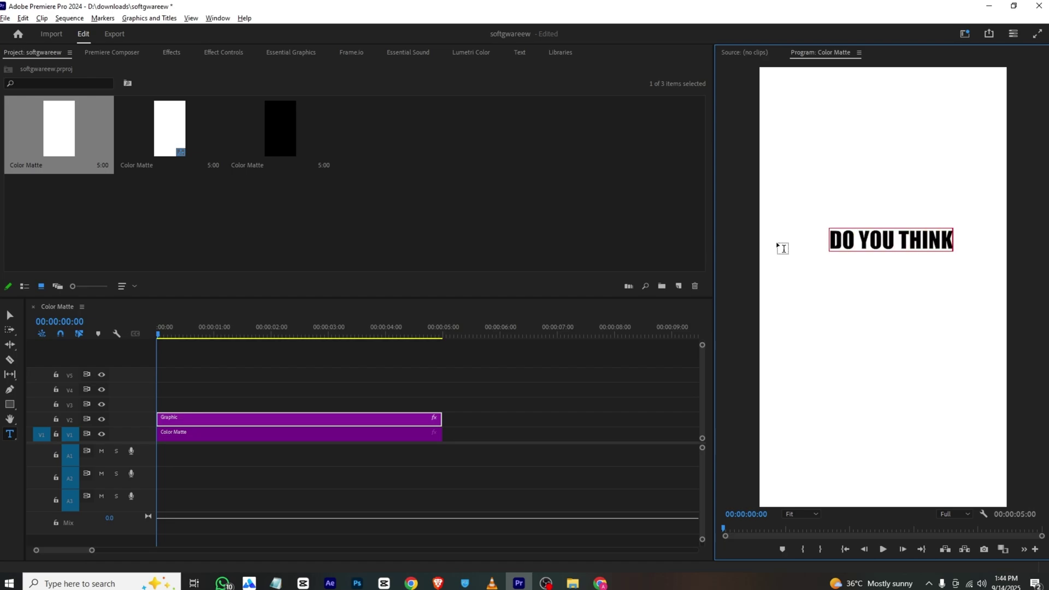
- Set the Vector Motion Position of the "DO YOU THINK" text to 481, 1103
click(224, 52)
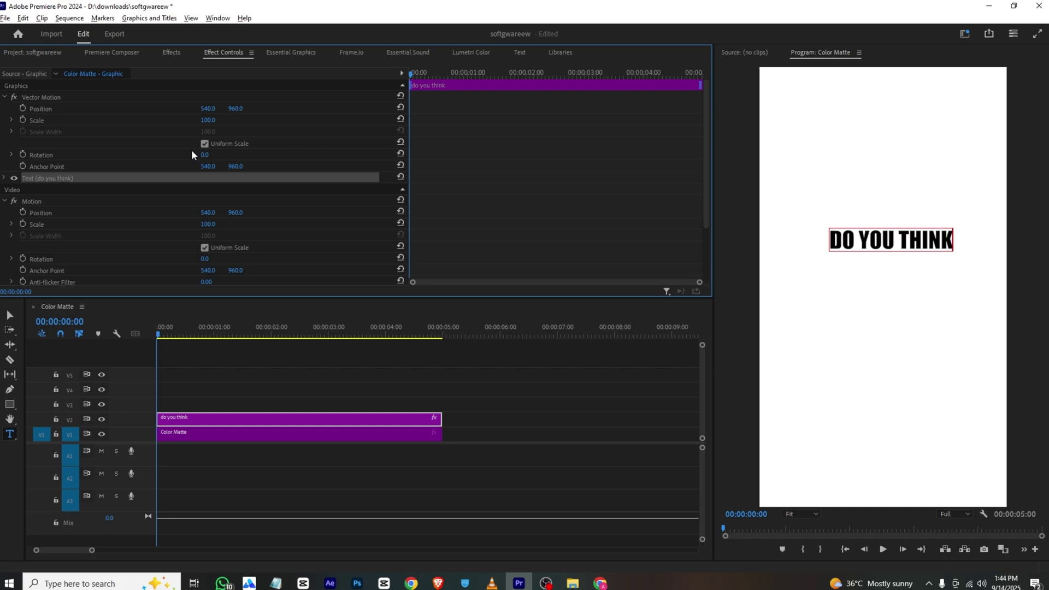
drag(208, 110, 175, 110)
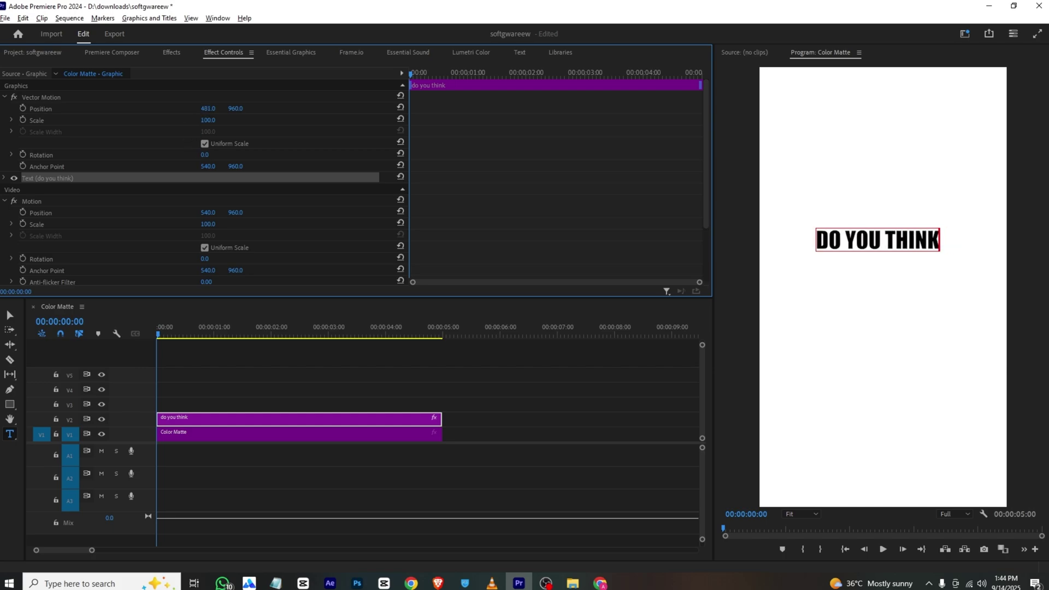
drag(295, 109, 315, 108)
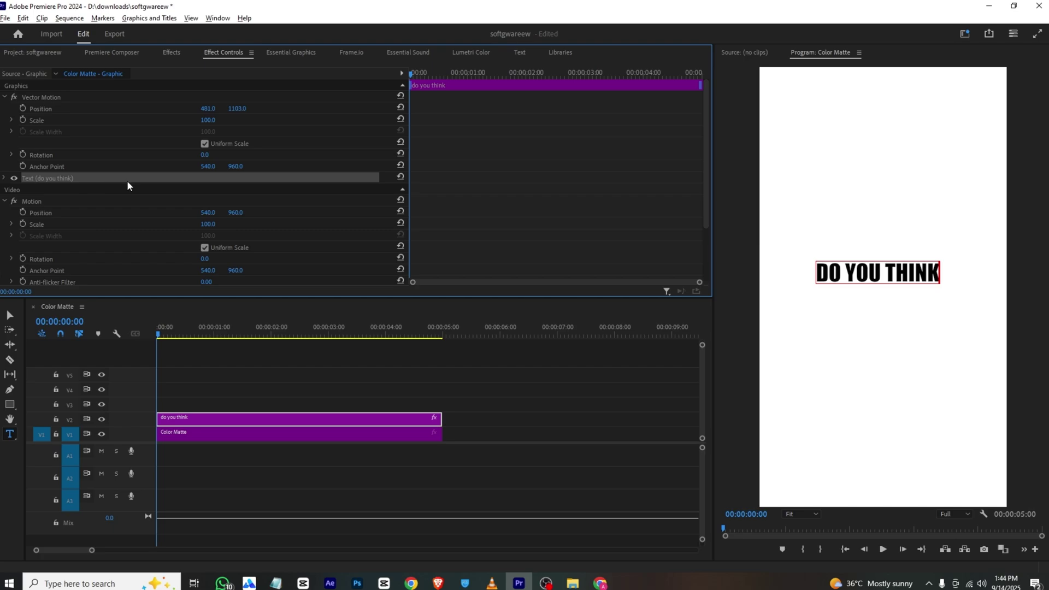
- Enable keyframing for the text's Vector Motion Position and Opacity, and move both keyframes to just before the 1-second mark
click(23, 108)
scroll(21, 210, down, 3)
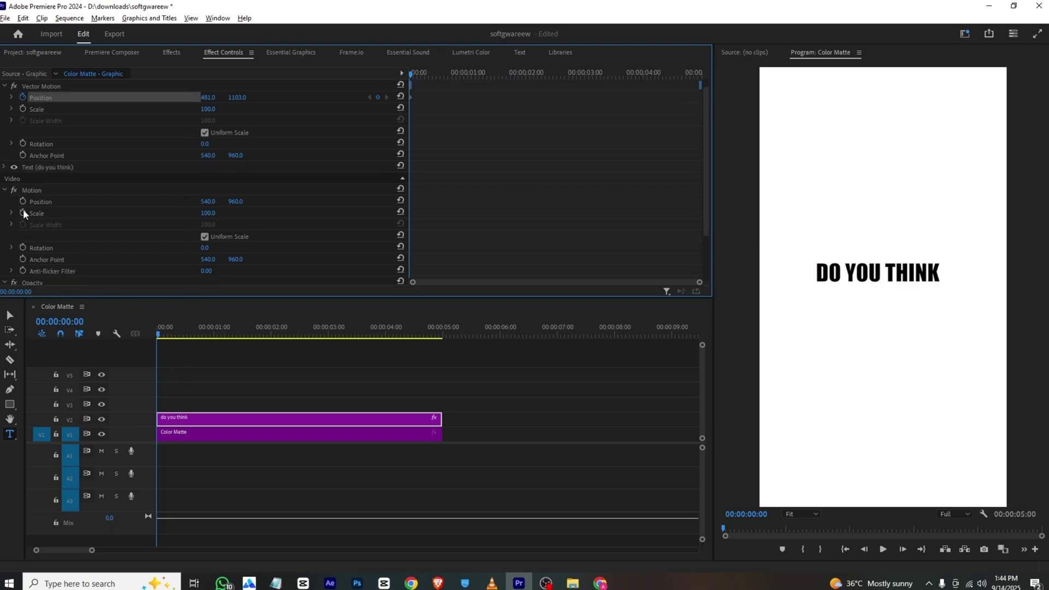
click(22, 244)
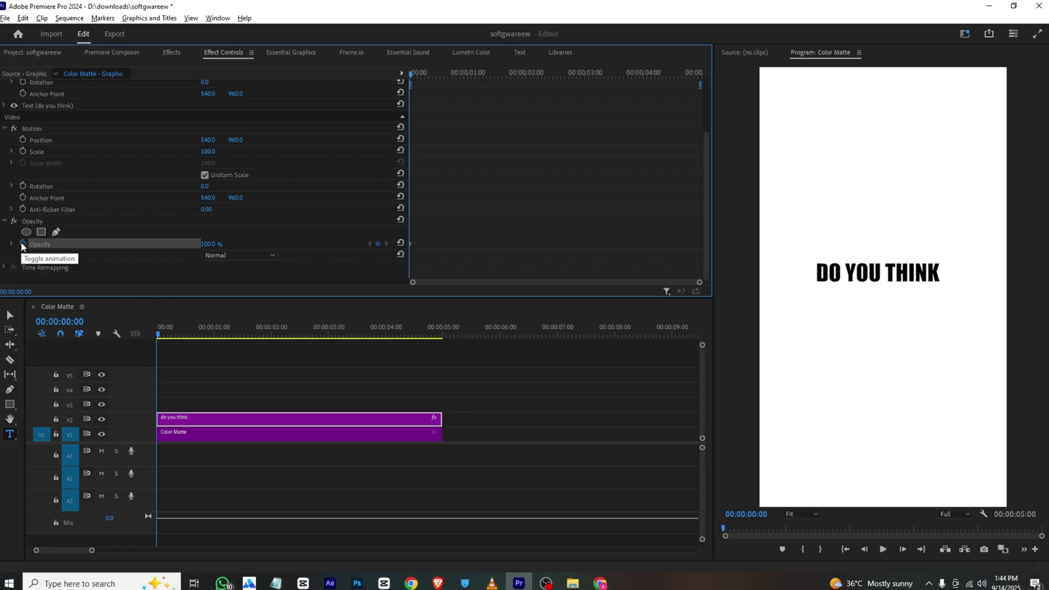
scroll(373, 169, up, 3)
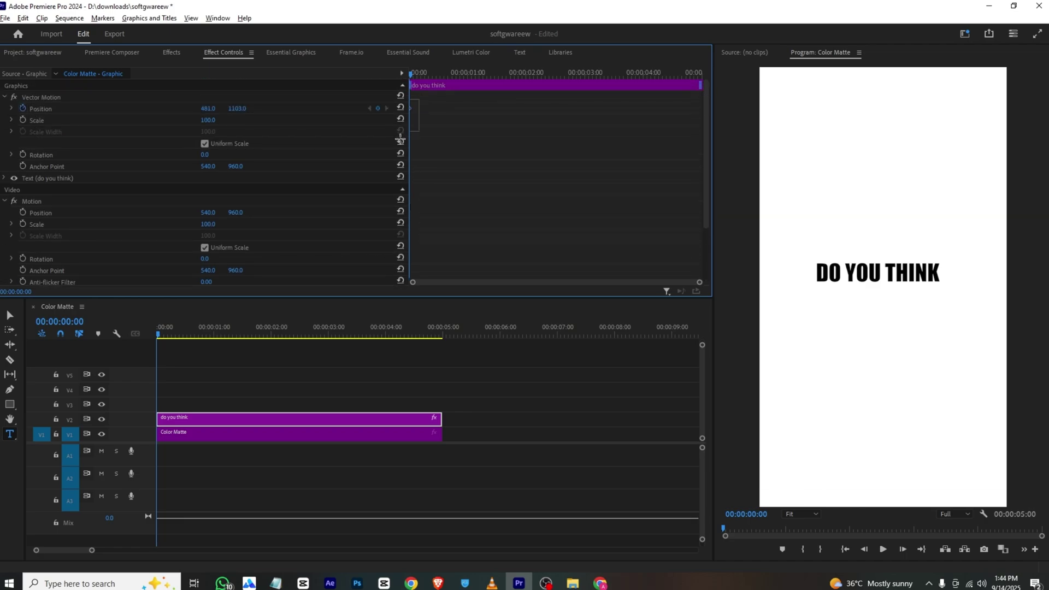
scroll(416, 271, down, 2)
drag(369, 329, 369, 333)
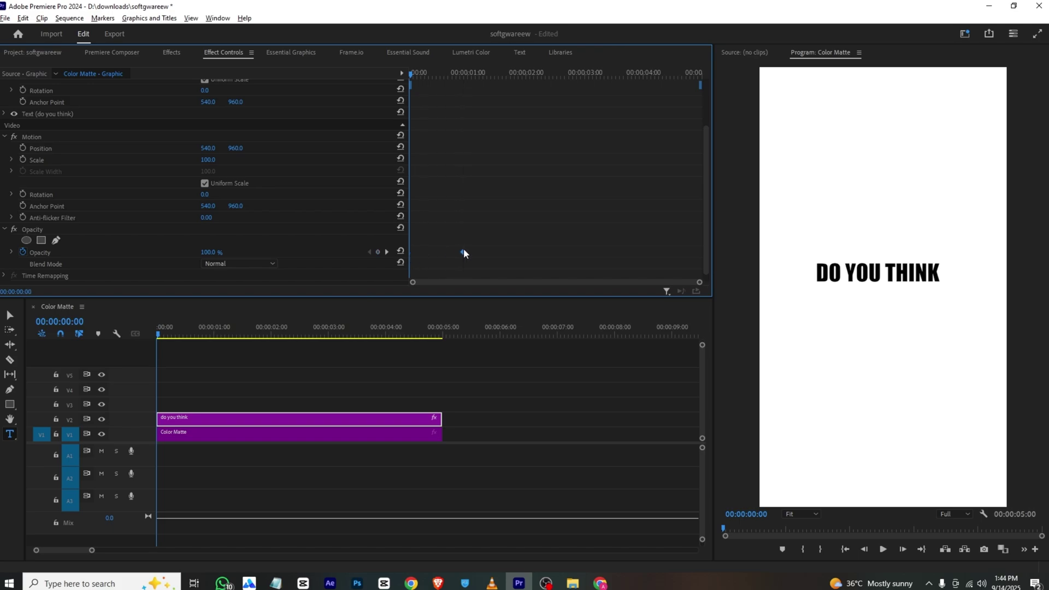
scroll(464, 248, up, 3)
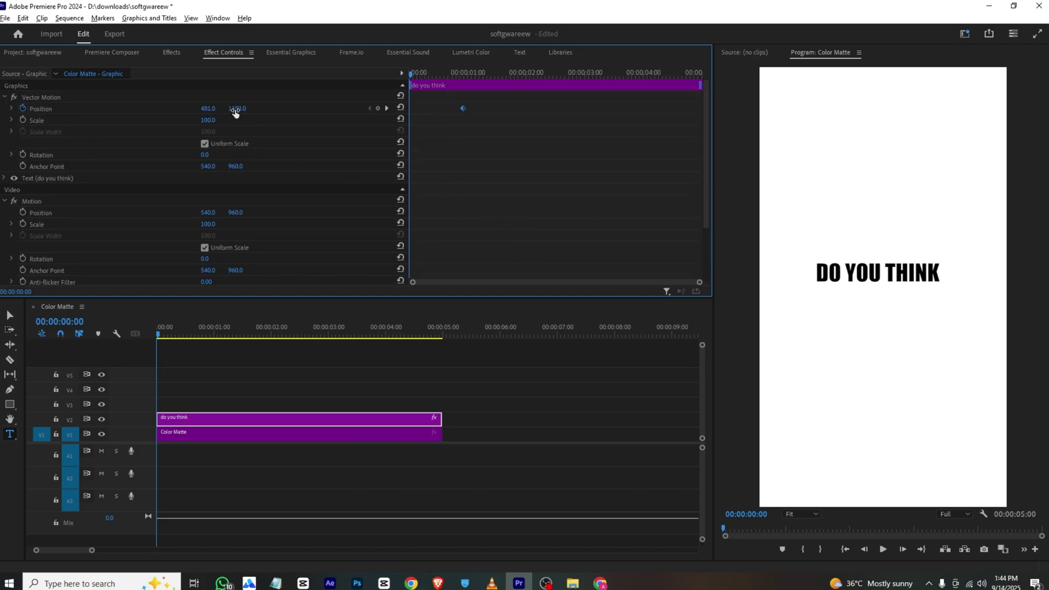
- At the clip's start, keyframe a Vector Motion Position Y of 1138 and a lowered opacity so the text fades in while rising
drag(237, 108, 256, 108)
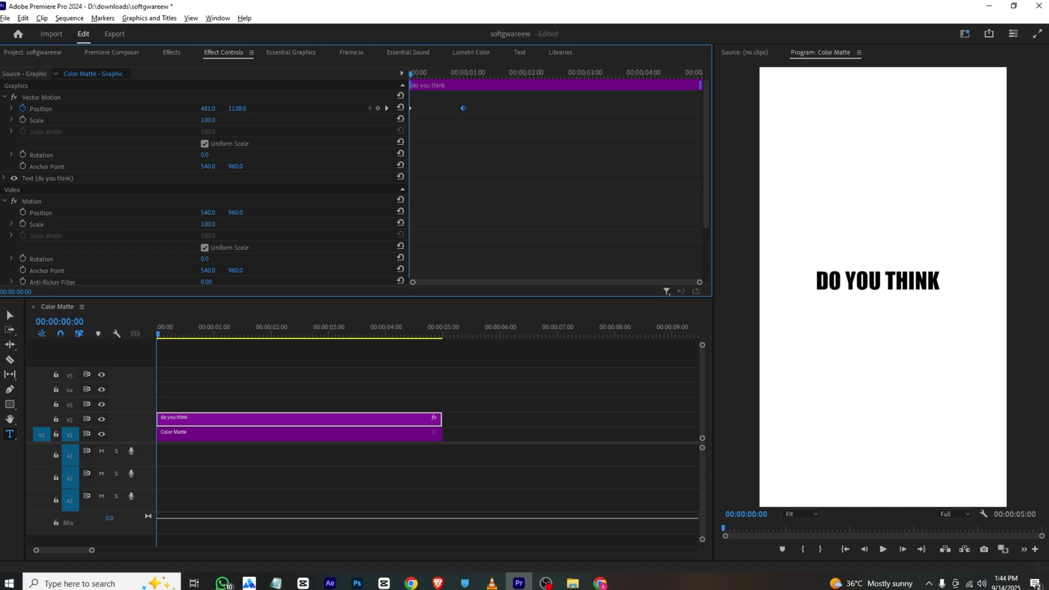
scroll(135, 164, down, 3)
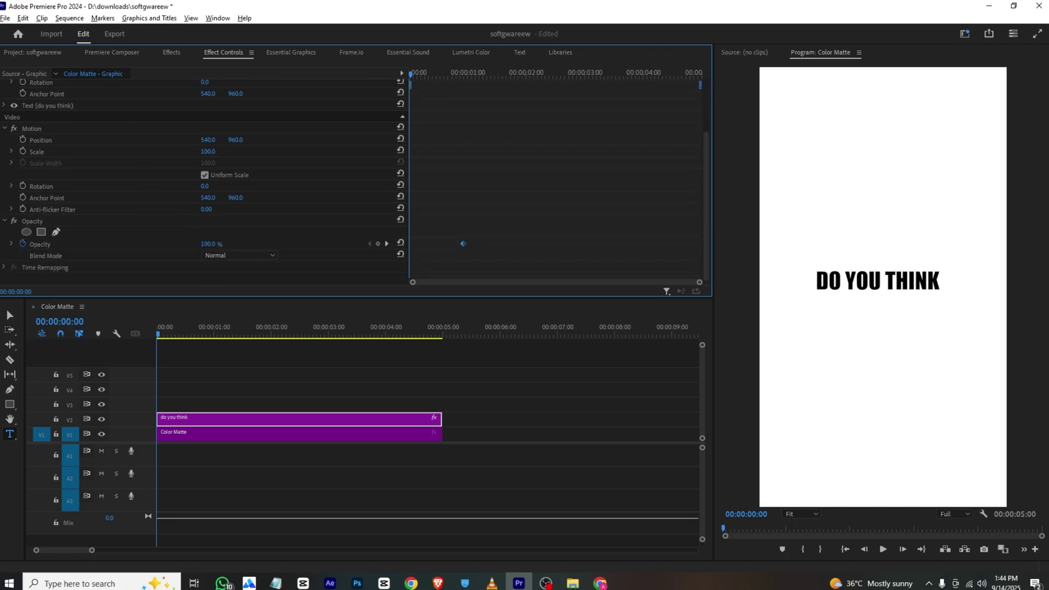
drag(209, 244, 154, 244)
key(space)
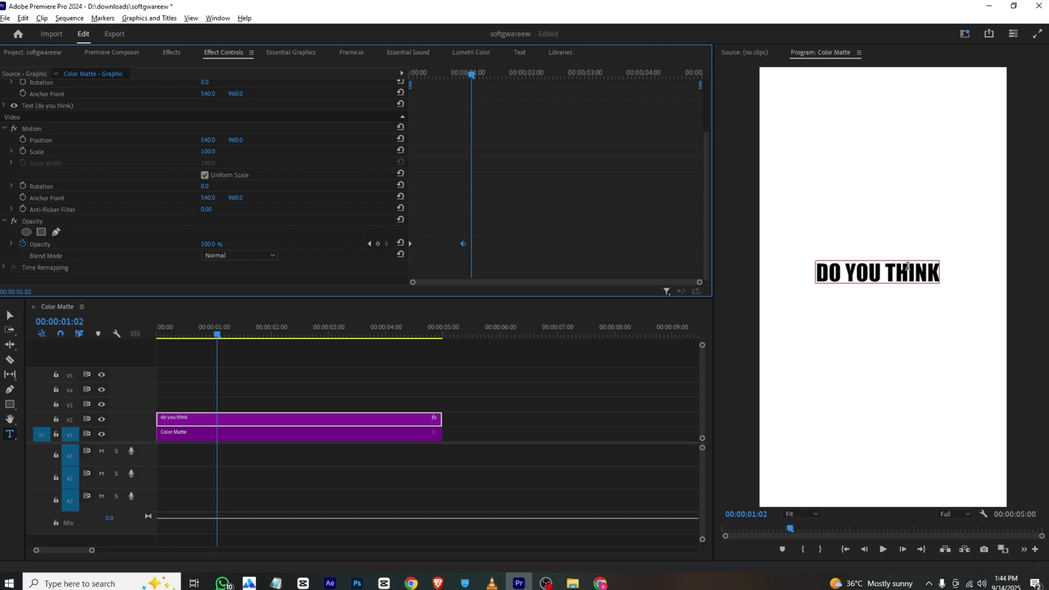
- Apply Ease In temporal interpolation to the text's opacity keyframes and play back the intro animation
scroll(466, 197, up, 3)
scroll(300, 211, down, 3)
scroll(473, 246, down, 1)
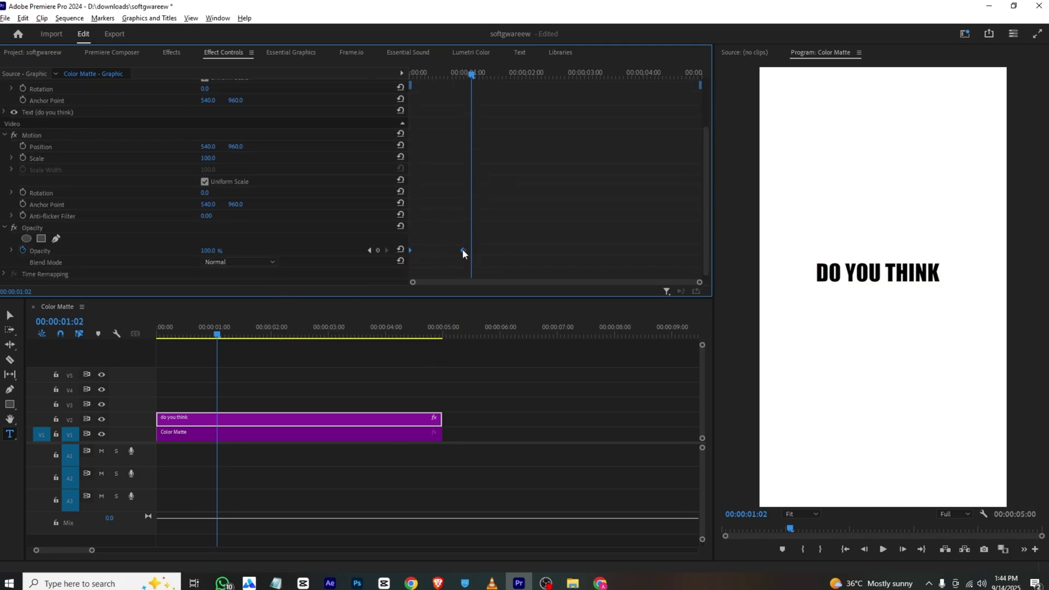
right_click(463, 251)
mouse_move(514, 340)
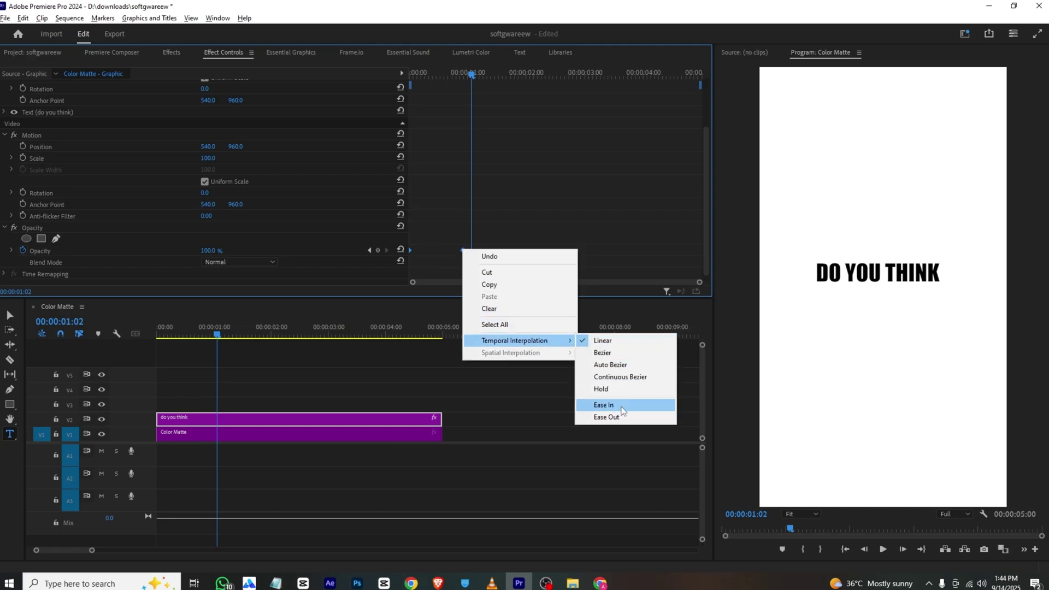
click(604, 405)
drag(213, 335, 109, 331)
key(space)
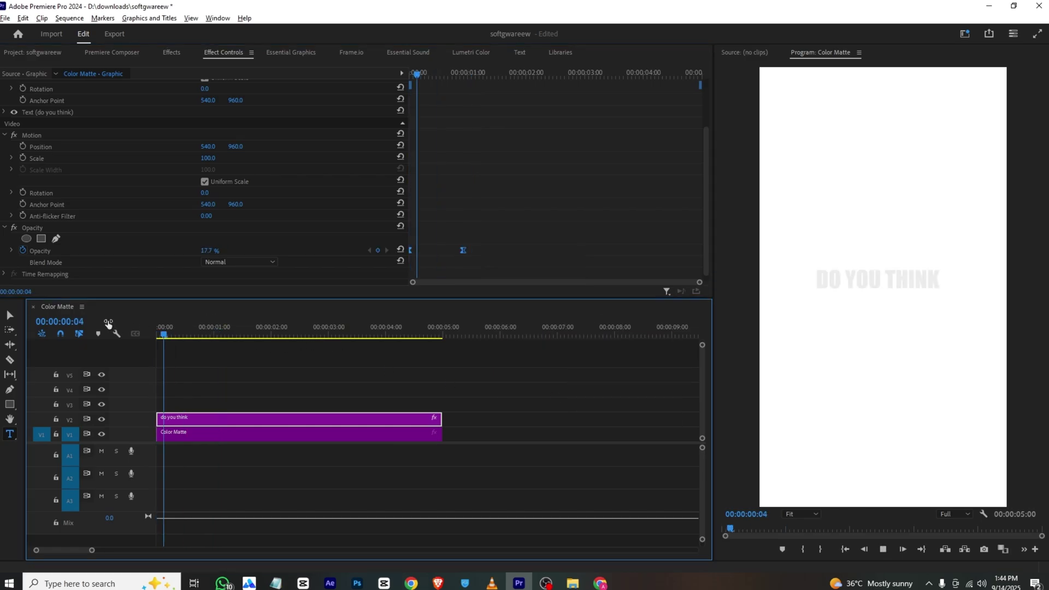
key(space)
- Scrub forward through the reference video in VLC to examine the text and icon animation following the opening line
click(491, 583)
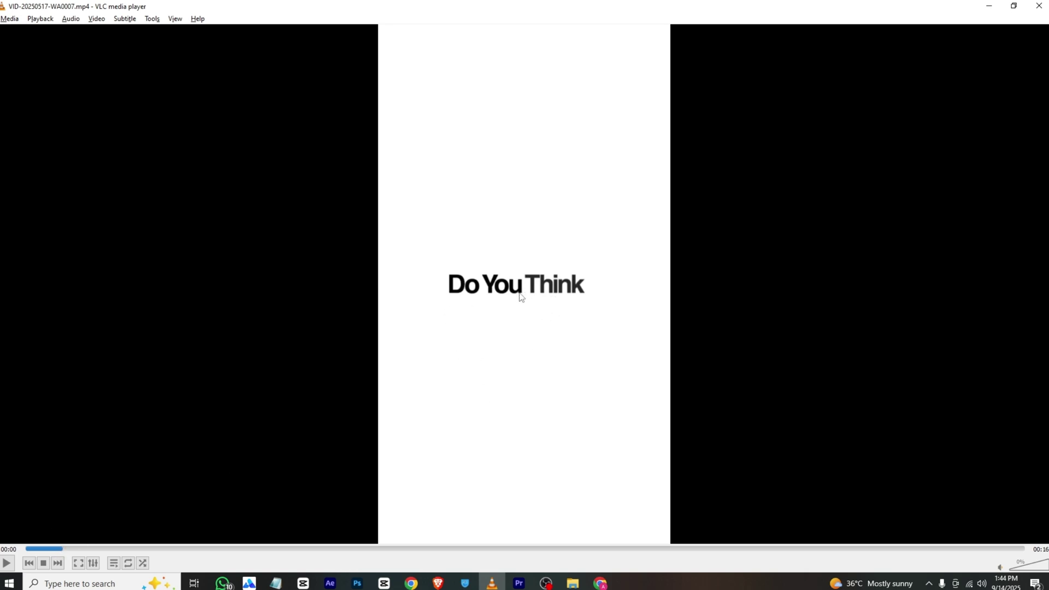
drag(63, 549, 97, 549)
click(520, 584)
key(alt+Tab)
drag(87, 549, 113, 550)
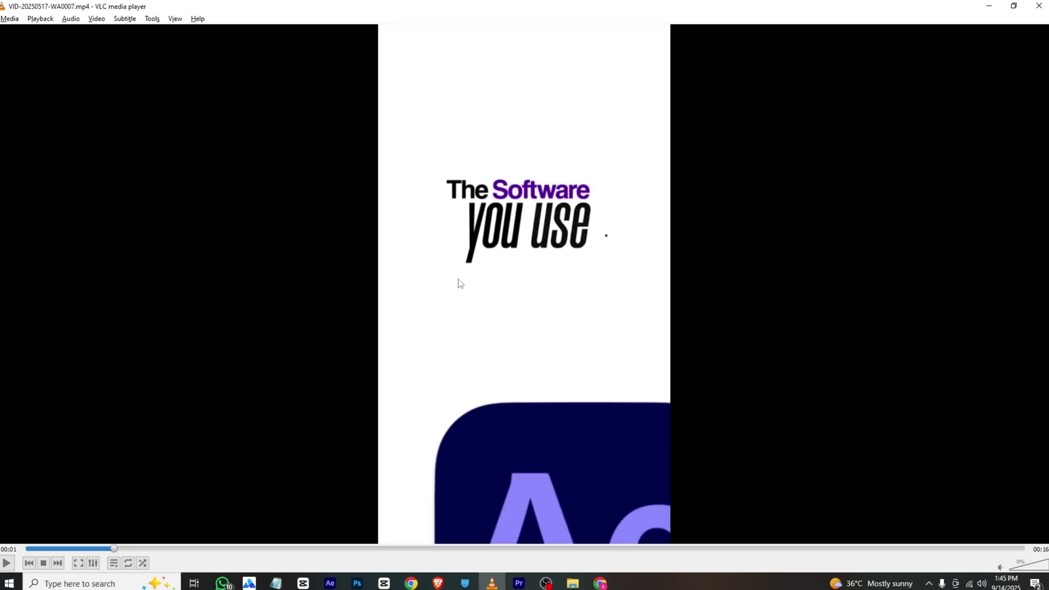
- Return to Premiere Pro and split the "DO YOU THINK" text clip at 00:00:03:00
click(519, 583)
drag(287, 342, 329, 326)
key(c)
click(334, 420)
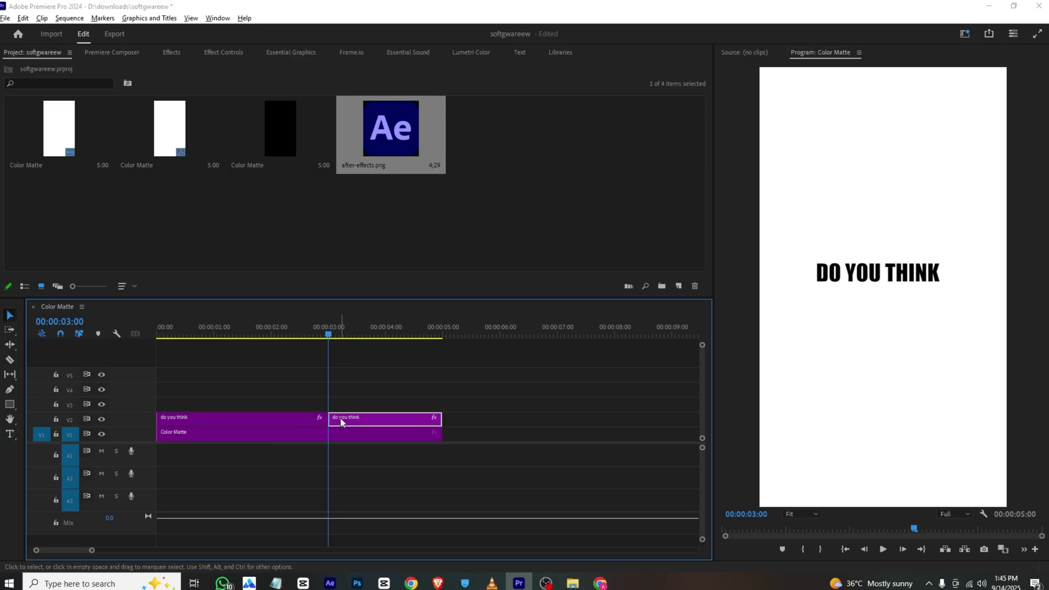
- Check the reference wording in VLC and replace the second text clip's wording with "SOFTWARE"
key(alt+Tab)
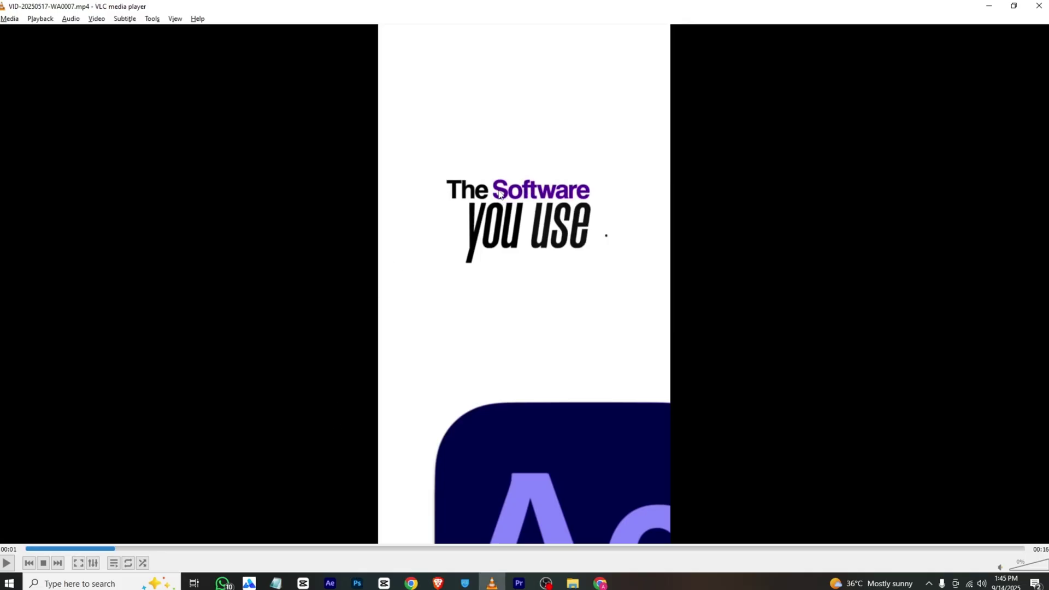
key(alt+Tab)
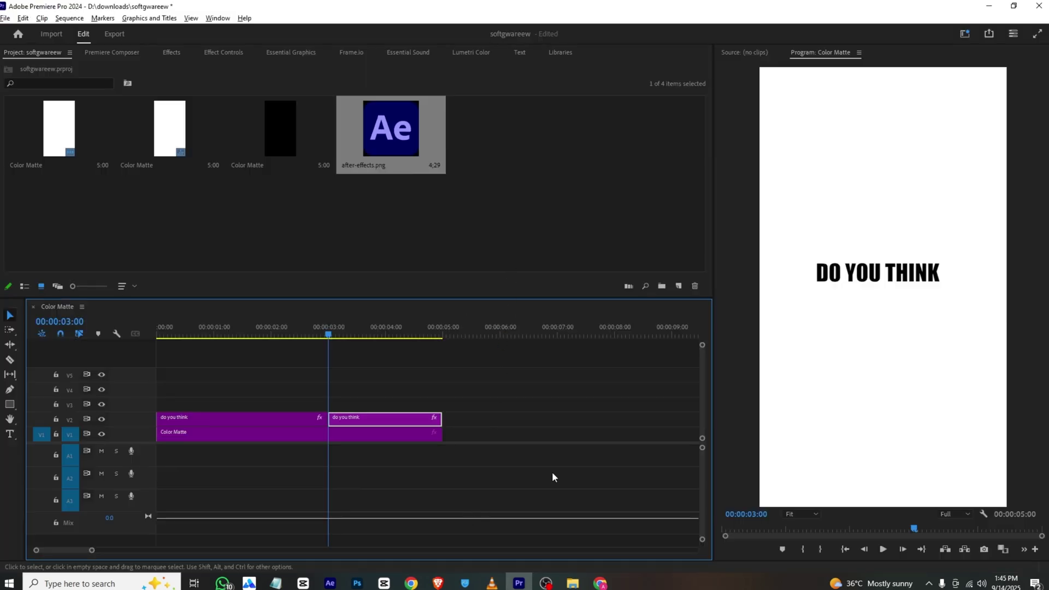
double_click(833, 268)
text(software)
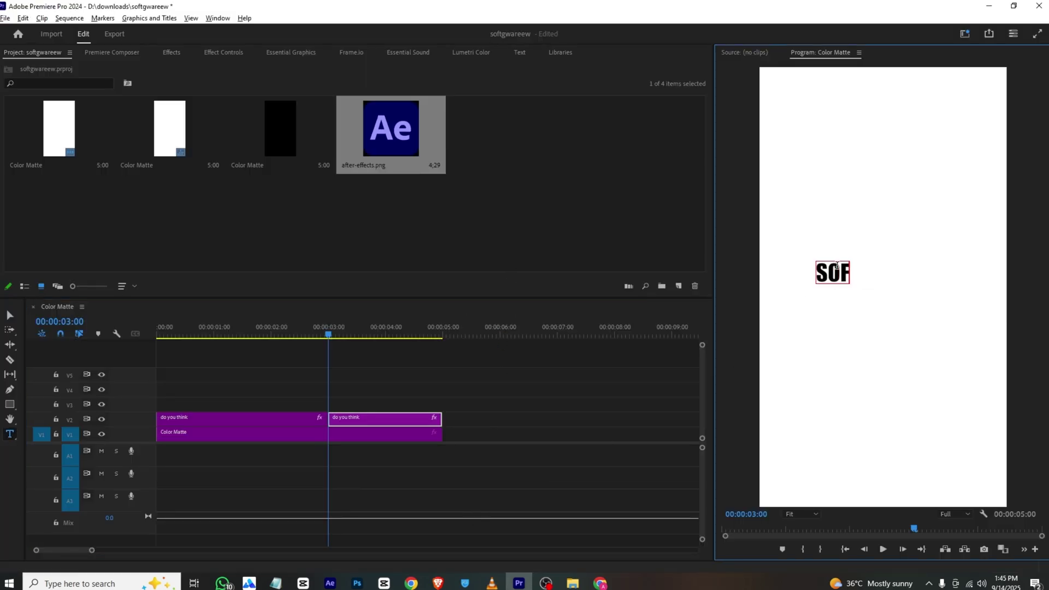
- Change the font of the "SOFTWARE" text to Ardhelia
click(307, 54)
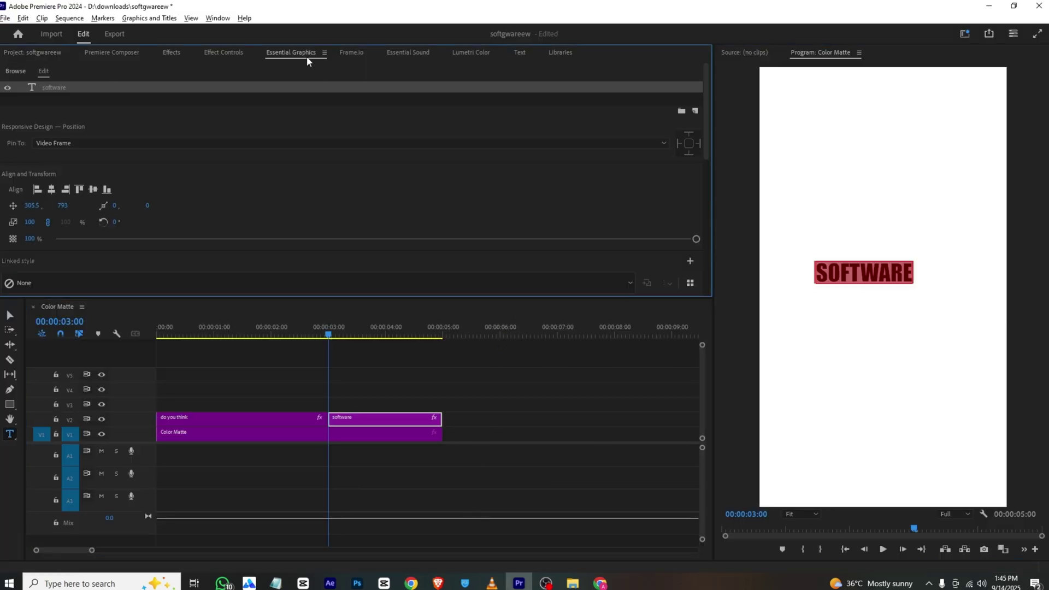
scroll(167, 176, down, 5)
click(91, 177)
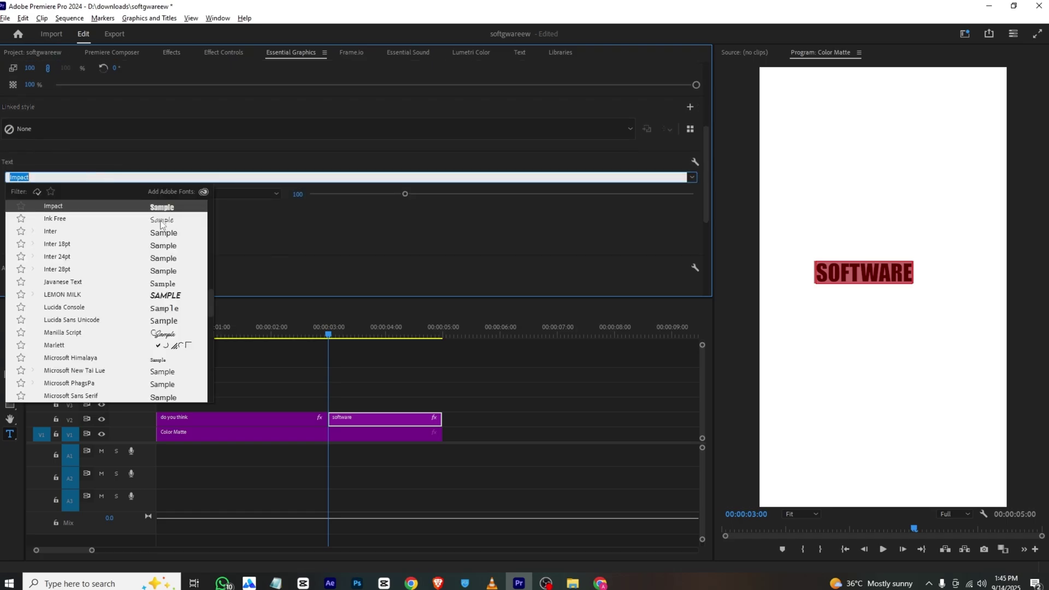
drag(205, 315, 204, 172)
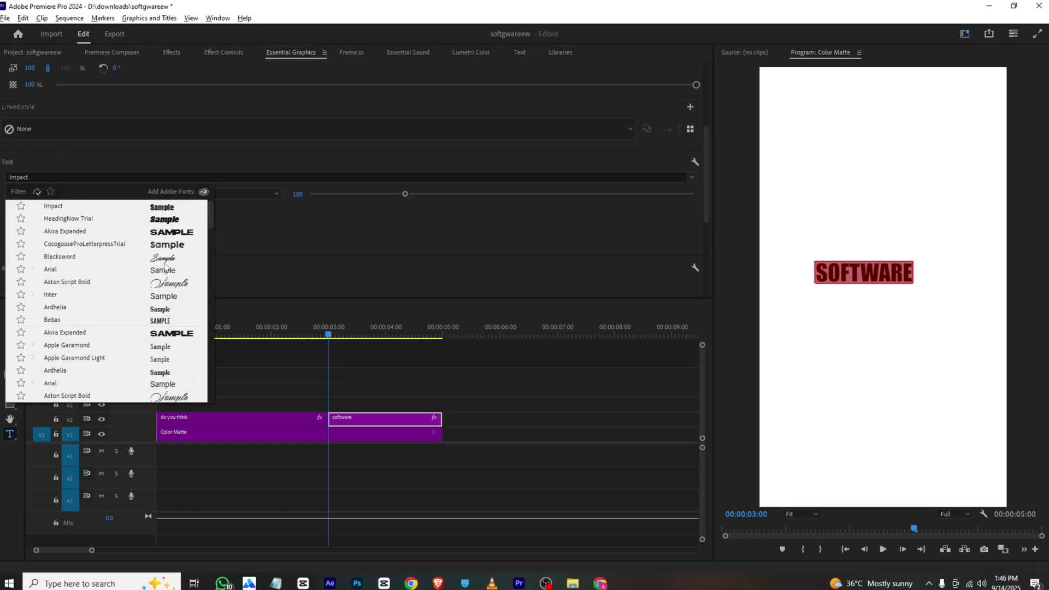
click(159, 309)
click(355, 361)
click(355, 421)
- Fill the "SOFTWARE" text with the purple sampled from the timeline clip using the fill eyedropper
click(113, 90)
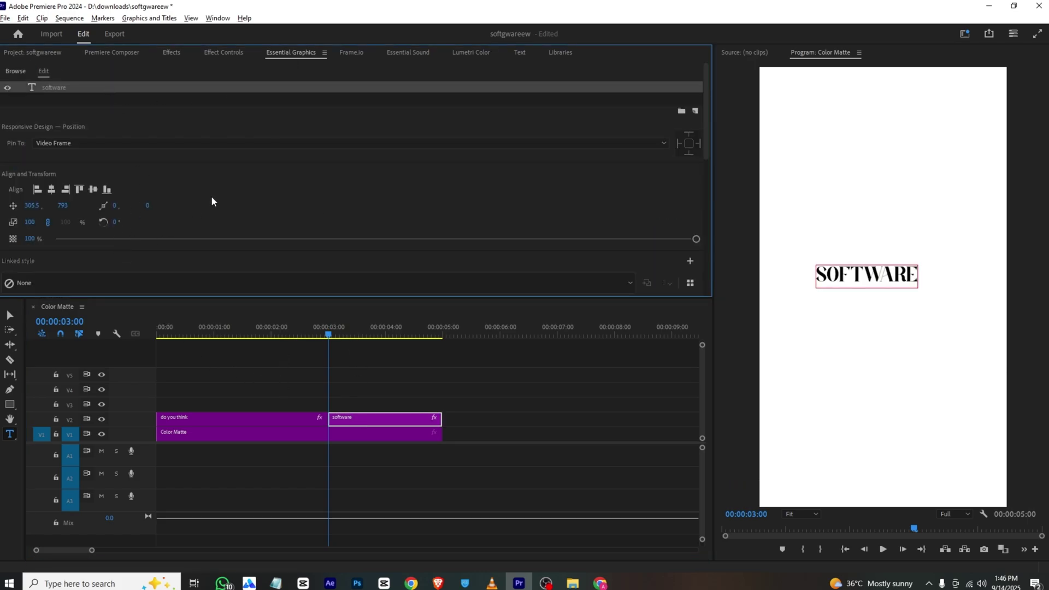
scroll(212, 201, down, 4)
click(50, 235)
click(219, 418)
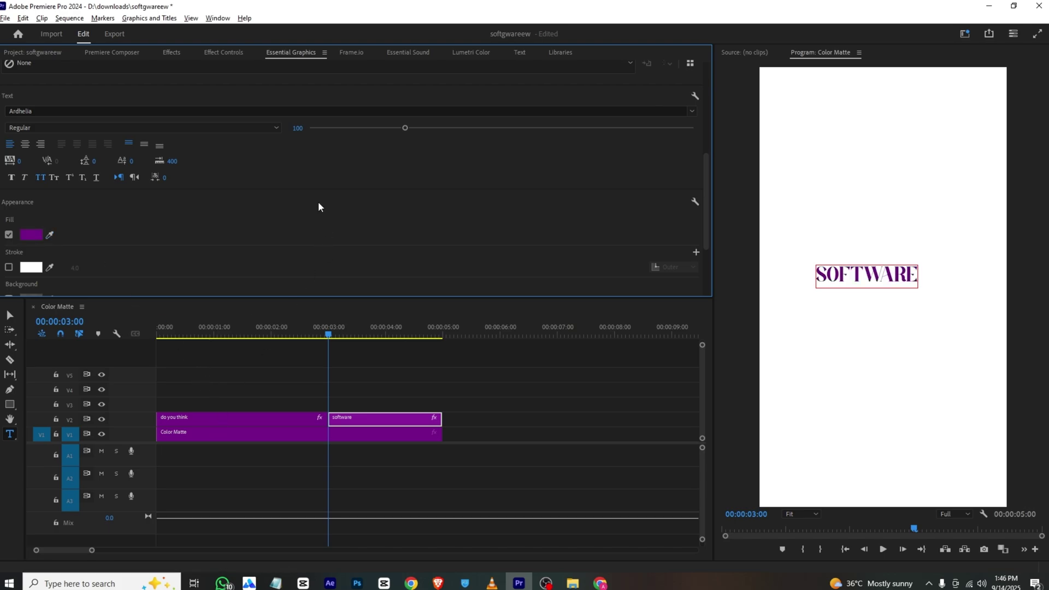
- Enlarge the "SOFTWARE" text to a Vector Motion scale of 138 and set its Position X to 552 with position keyframing removed
click(223, 52)
mouse_move(210, 119)
mouse_down()
mouse_move(238, 108)
mouse_move(210, 108)
mouse_up()
click(24, 109)
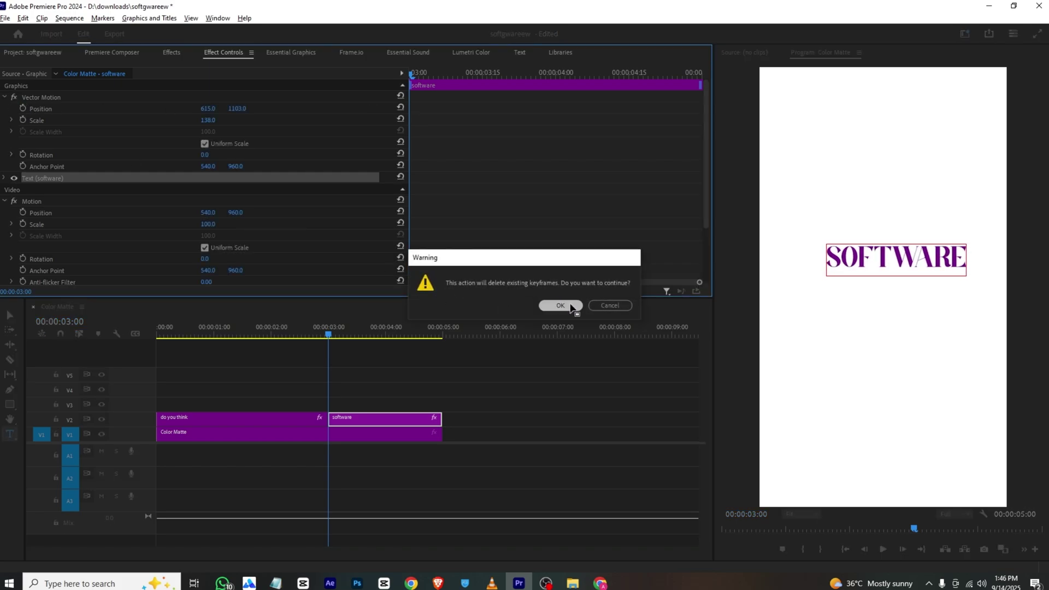
click(547, 305)
drag(213, 109, 177, 109)
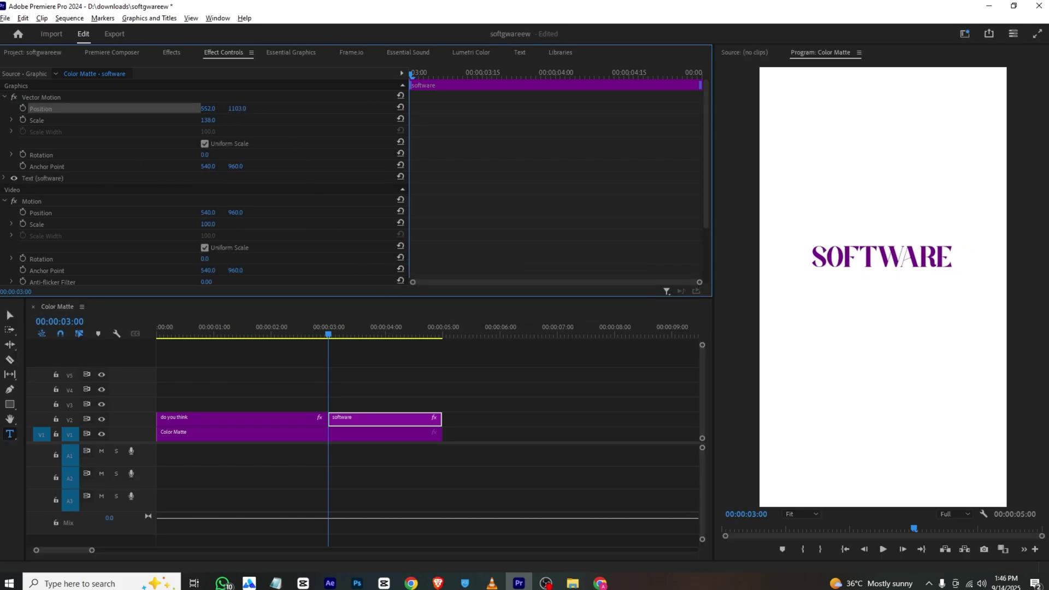
- Place after-effects.png above the "SOFTWARE" clip from 00:00:03:00 and set its Motion scale to 177 and position to 912, 1820
click(45, 53)
drag(358, 159, 335, 407)
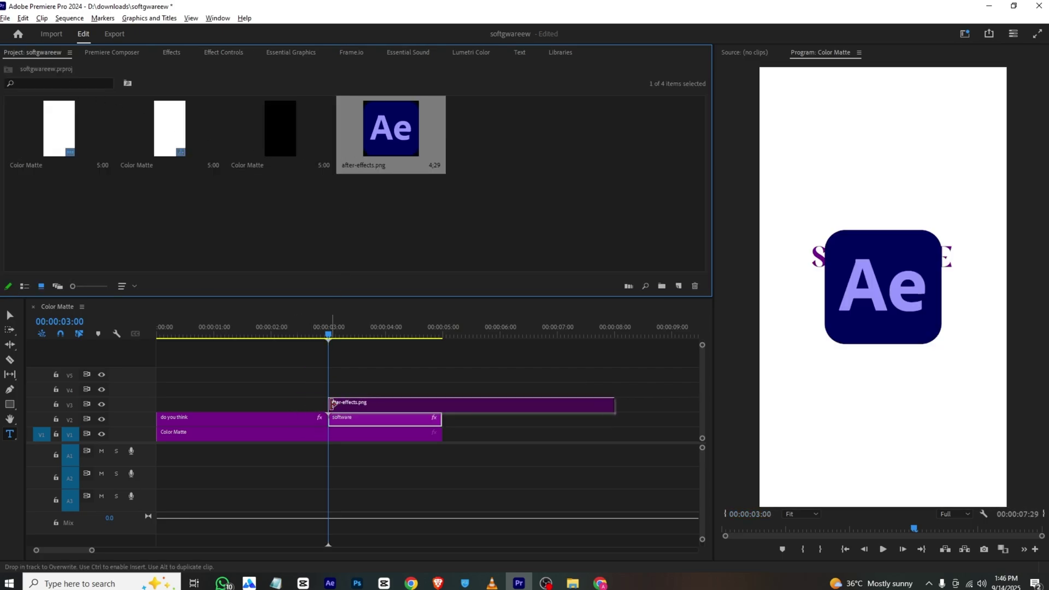
click(224, 53)
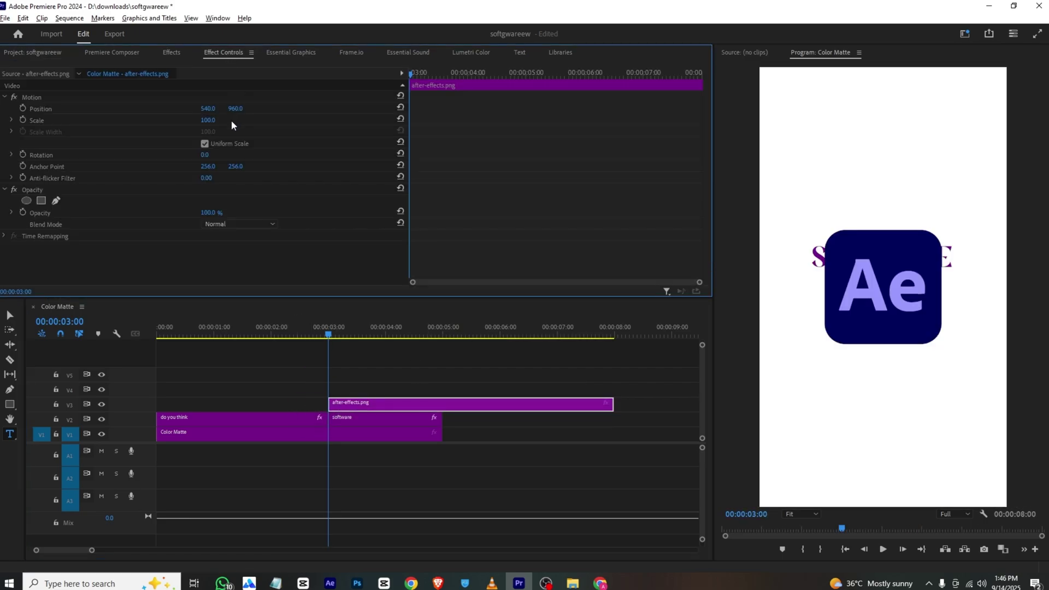
drag(208, 120, 841, 109)
drag(238, 108, 434, 108)
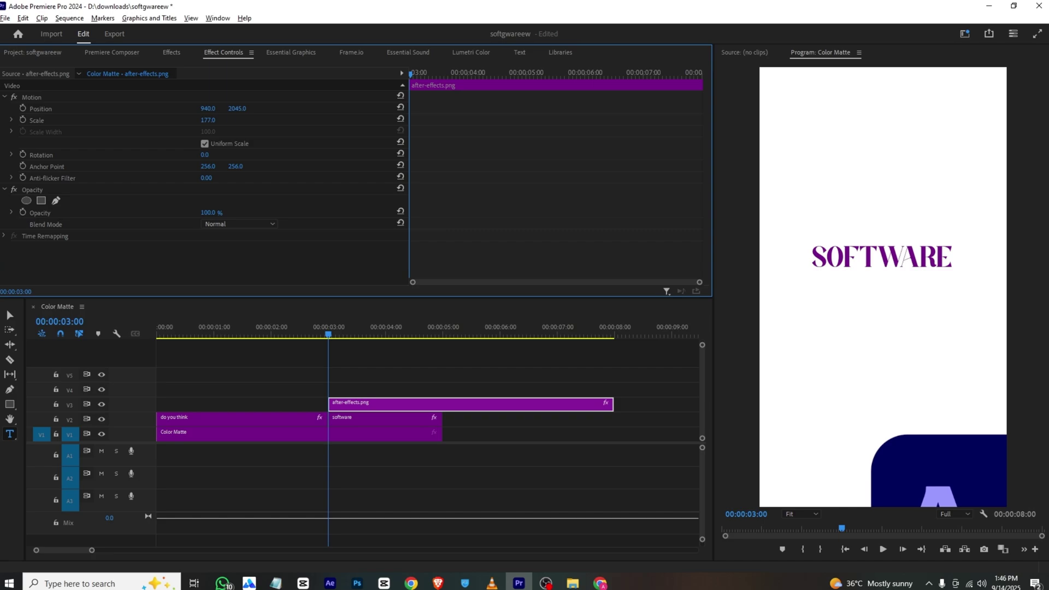
mouse_move(243, 109)
mouse_down()
mouse_move(197, 109)
mouse_move(241, 108)
mouse_up()
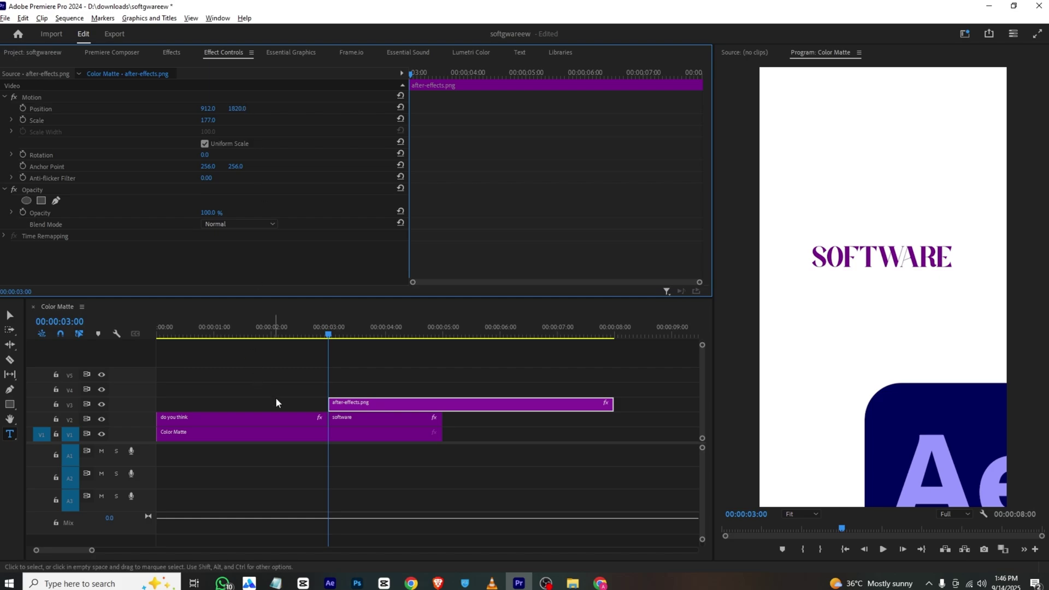
- Cut the after-effects.png clip at 00:00:05:00 to match the text clip's end and delete the excess part
click(365, 395)
key(c)
click(442, 404)
key(v)
click(483, 405)
key(Delete)
- Nest the after-effects.png and "SOFTWARE" clips together as Nested Sequence 02
drag(359, 369, 378, 422)
right_click(378, 421)
click(413, 329)
key(Return)
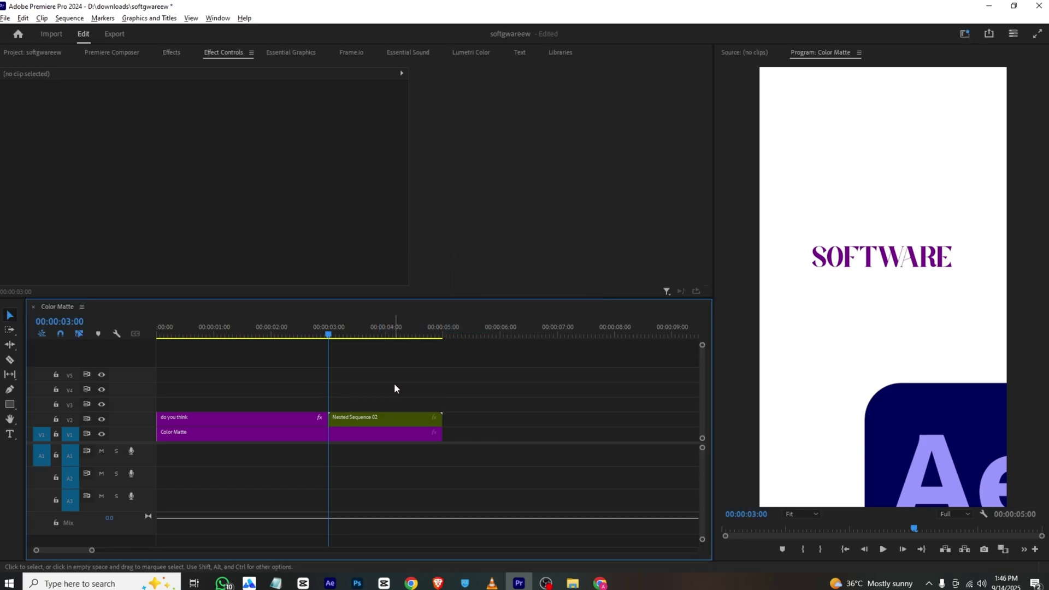
- Keyframe the nested clip's position from Y 2196 at 00:00:03:00 to Y 960 at about 00:00:03:20 and save the project
click(397, 415)
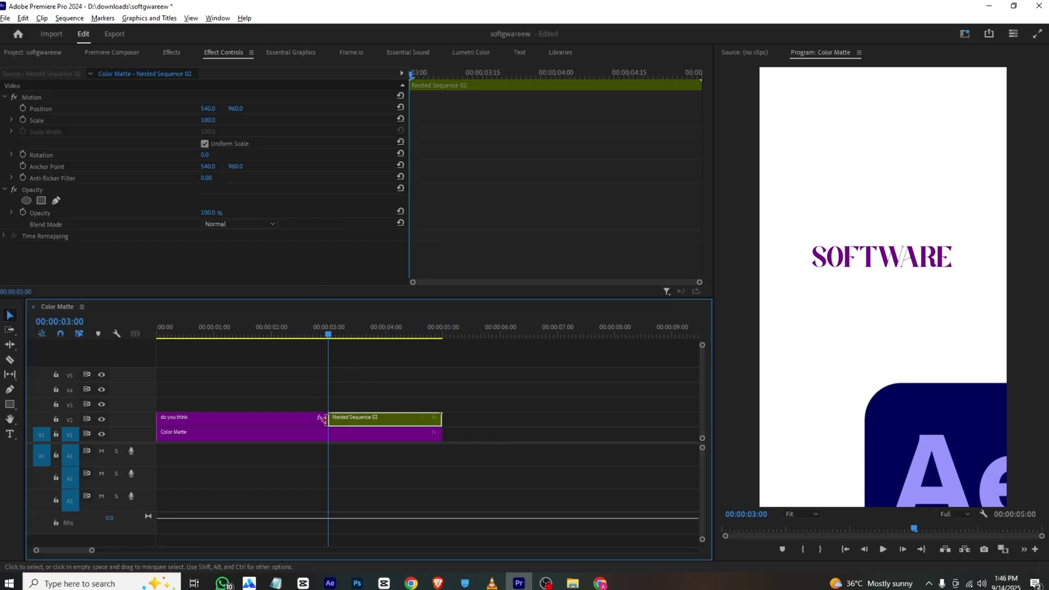
click(289, 424)
click(333, 421)
click(23, 109)
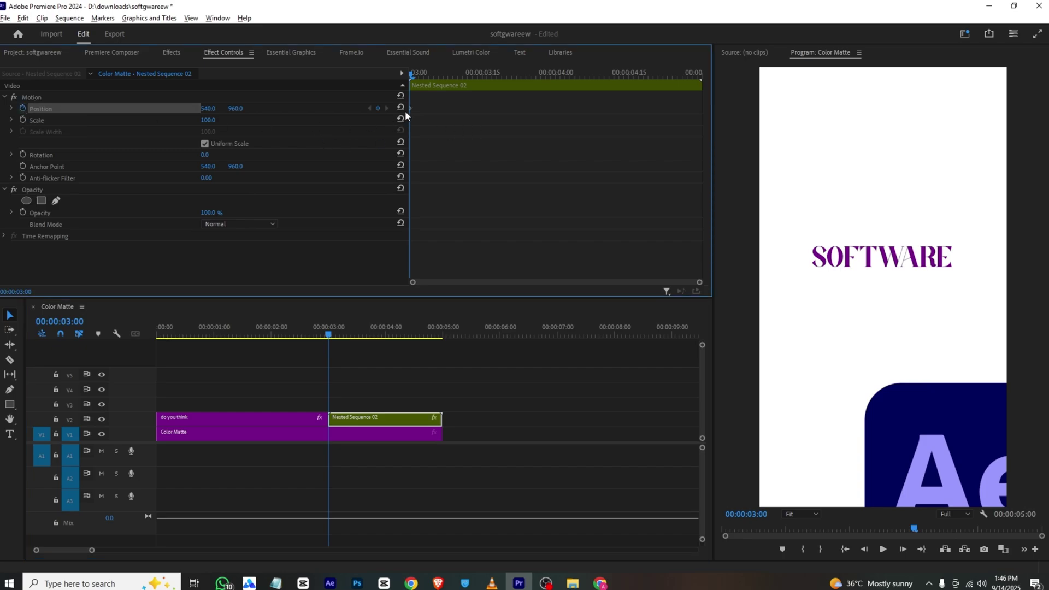
drag(411, 108, 507, 108)
drag(251, 112, 881, 112)
key(ctrl+s)
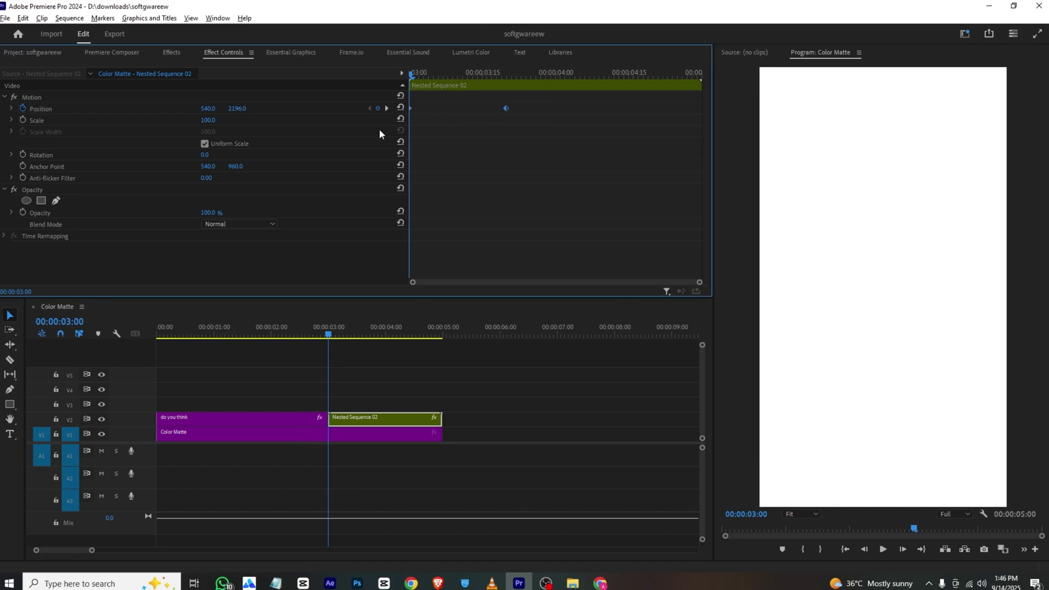
- Apply Ease In to the nested clip's two Position keyframes and preview the upward motion
right_click(506, 108)
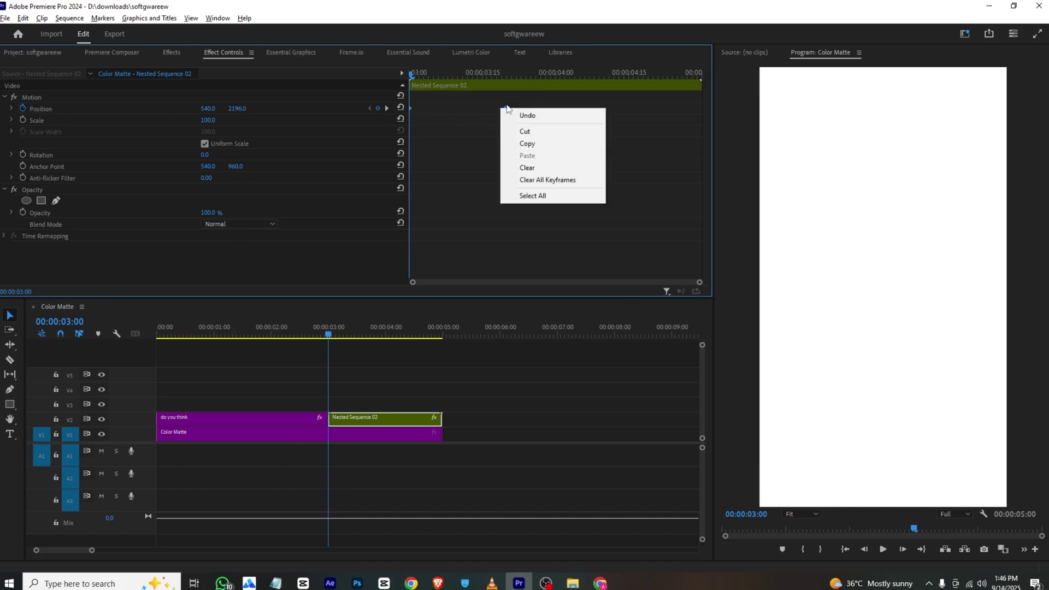
mouse_move(589, 196)
click(670, 261)
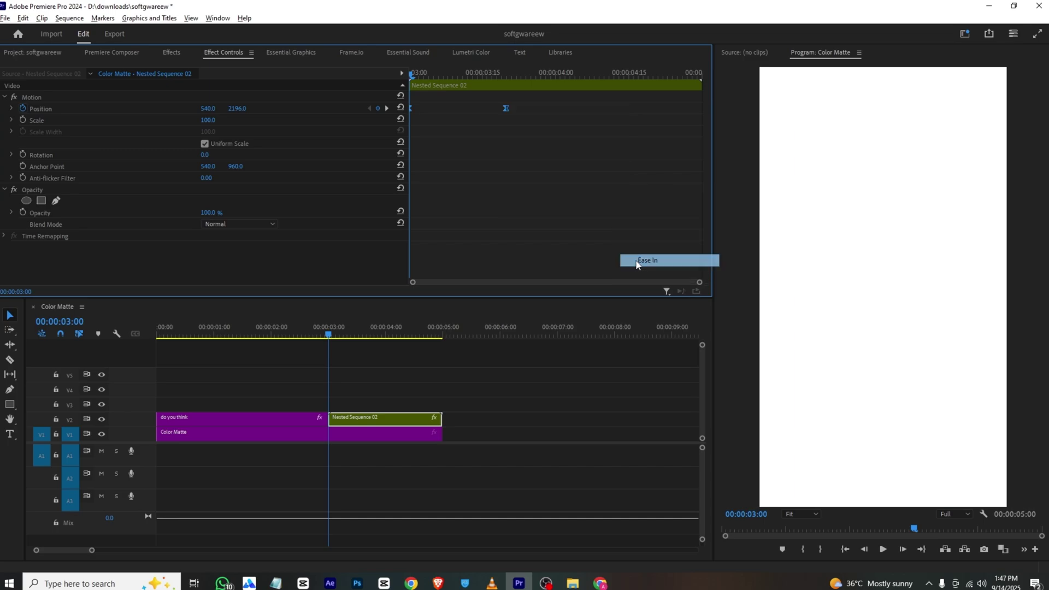
key(space)
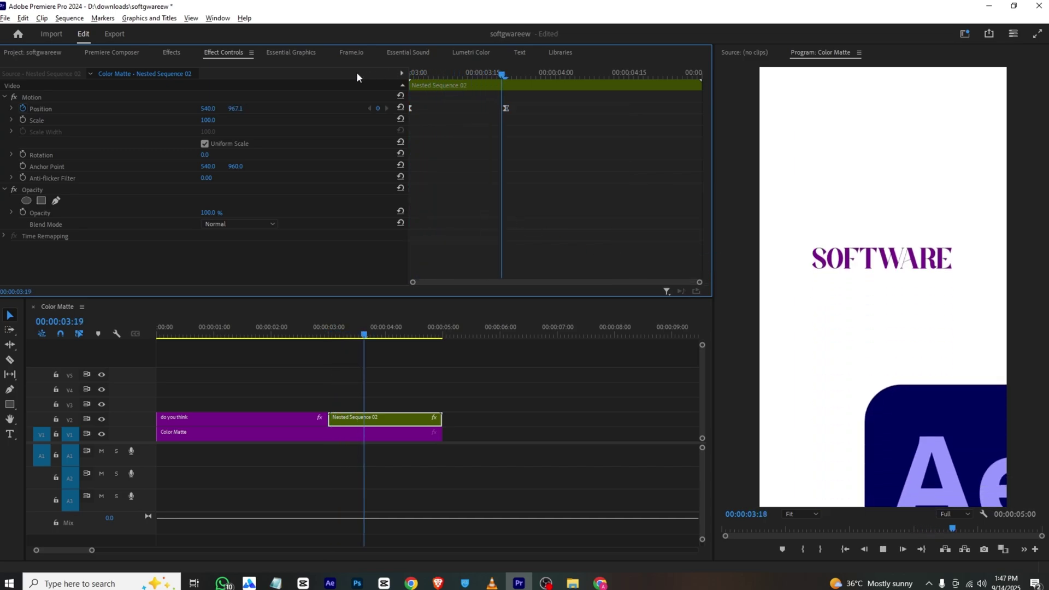
drag(444, 77, 400, 84)
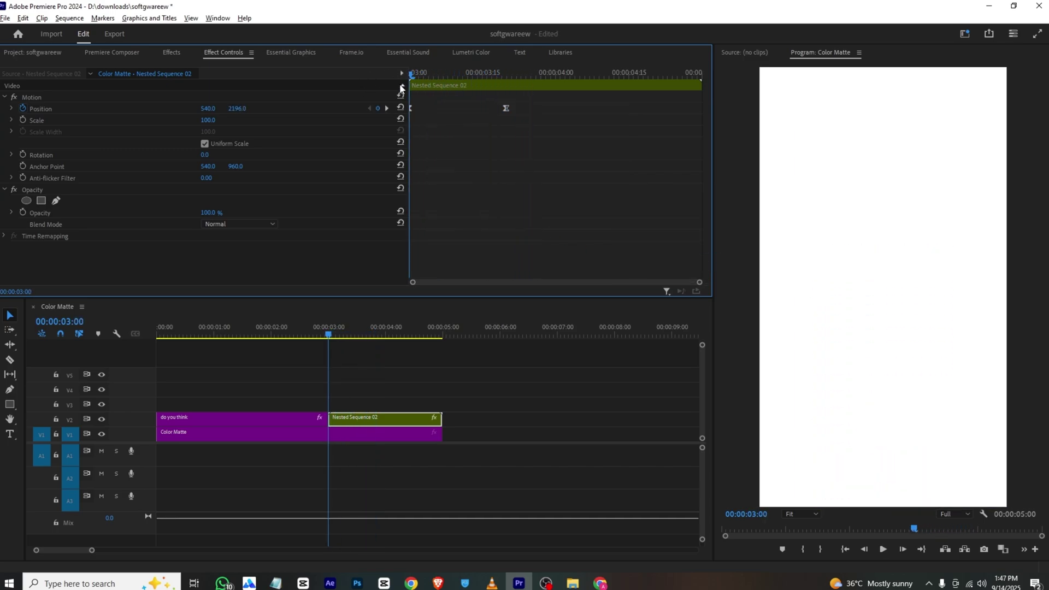
- Reshape the nested clip's Position velocity curve for a fast start and a long, slow finish, and preview the result
click(11, 109)
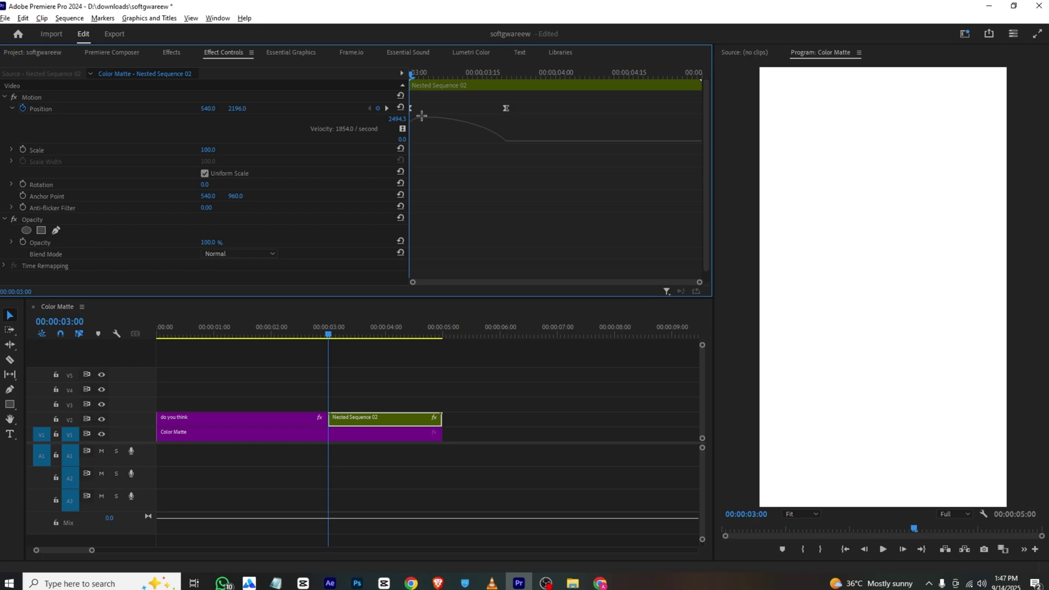
click(76, 117)
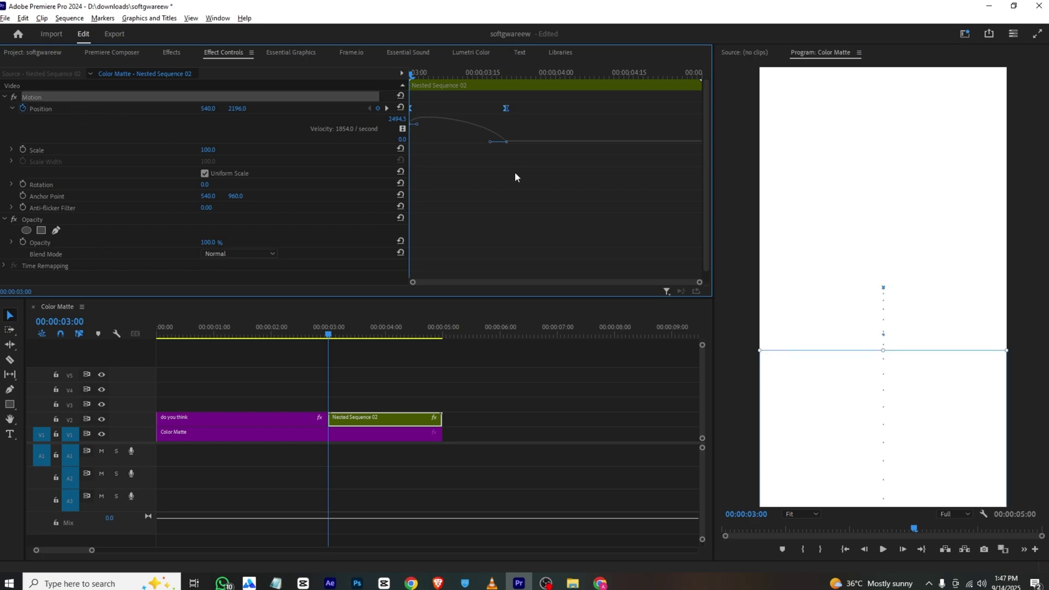
drag(419, 127, 418, 145)
drag(490, 143, 453, 145)
key(space)
key(space)
- Check the reference animation's line beside the software title in VLC and return to the Premiere Pro project
click(504, 586)
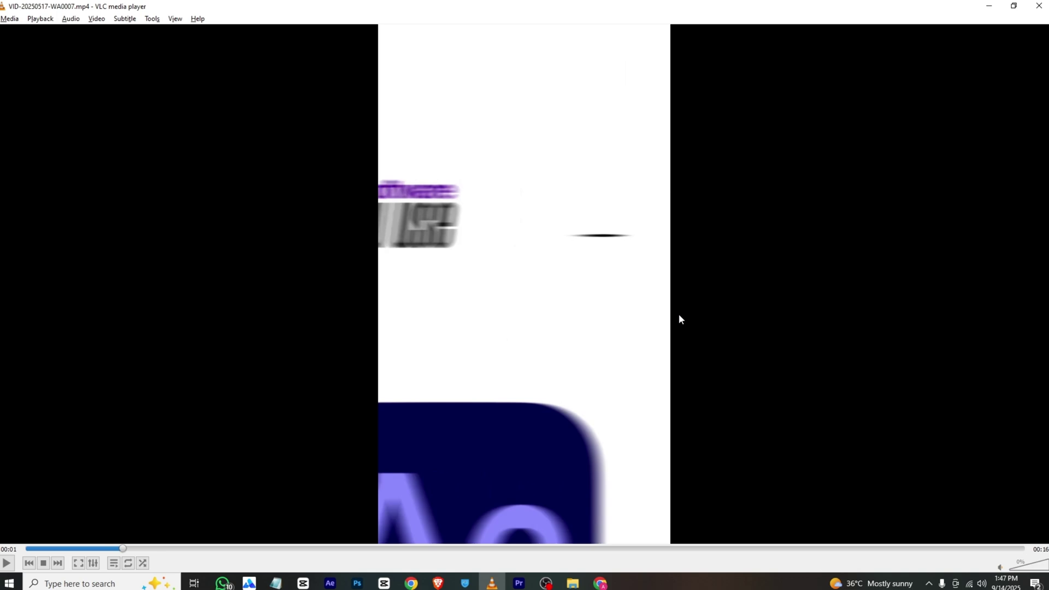
key(alt+Tab)
click(29, 54)
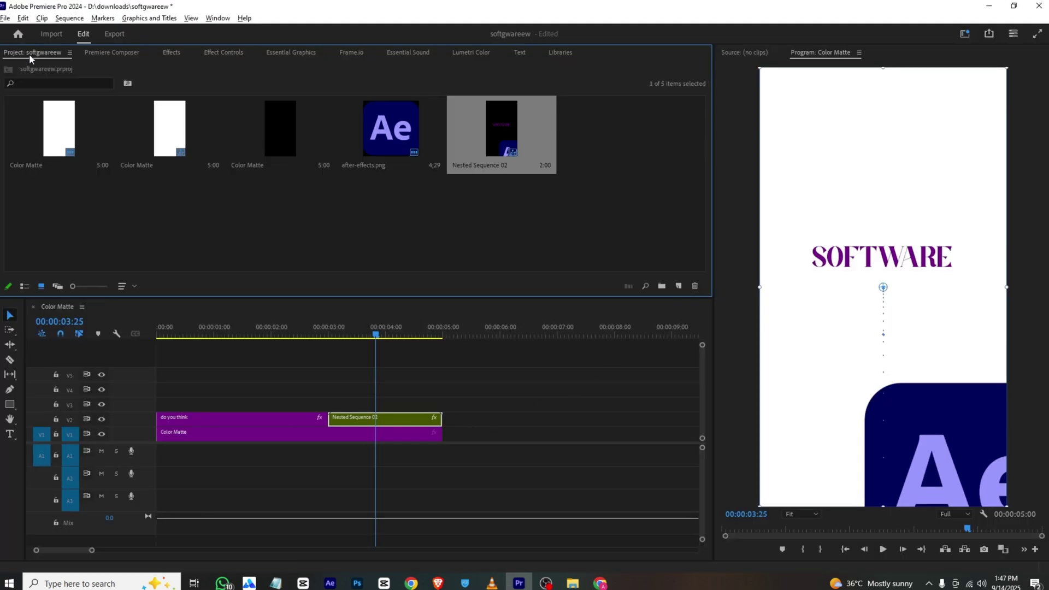
click(117, 200)
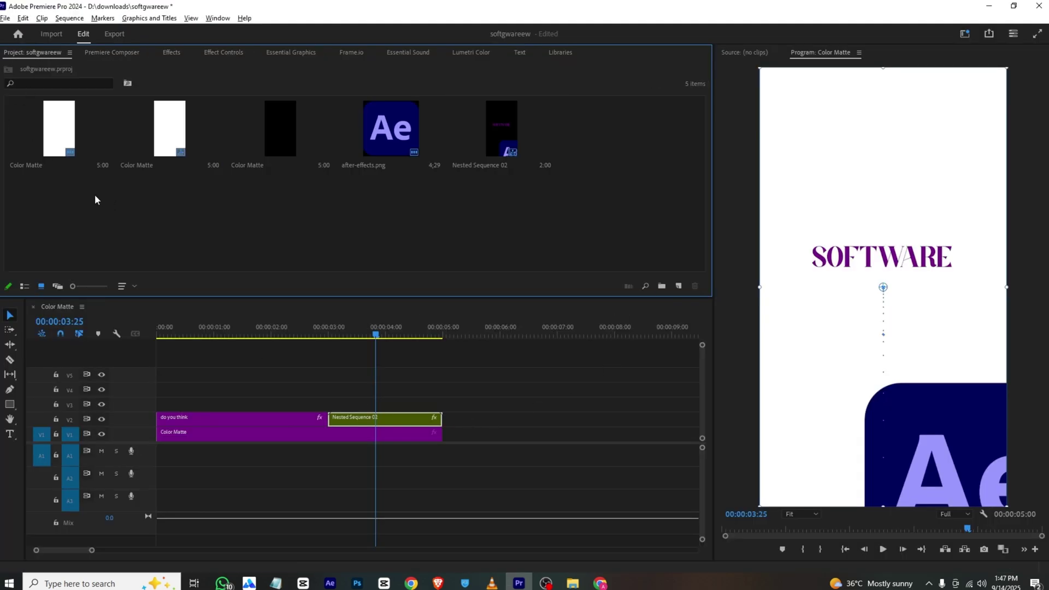
- Deselect the nested clip and draw a straight horizontal line below the "SOFTWARE" text with the Pen tool at 00:00:03:25
click(10, 390)
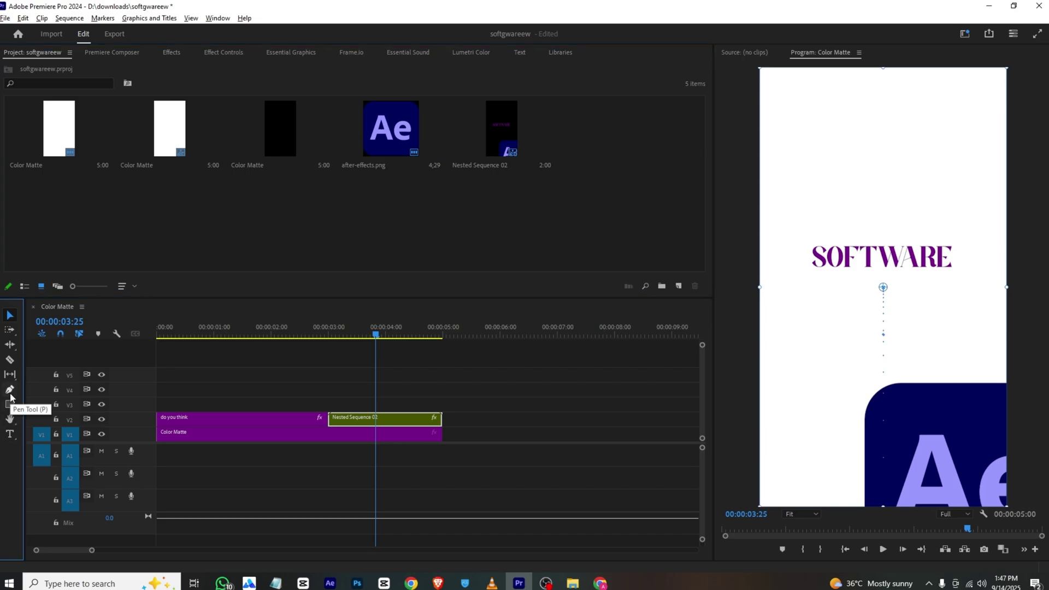
key(v)
click(354, 395)
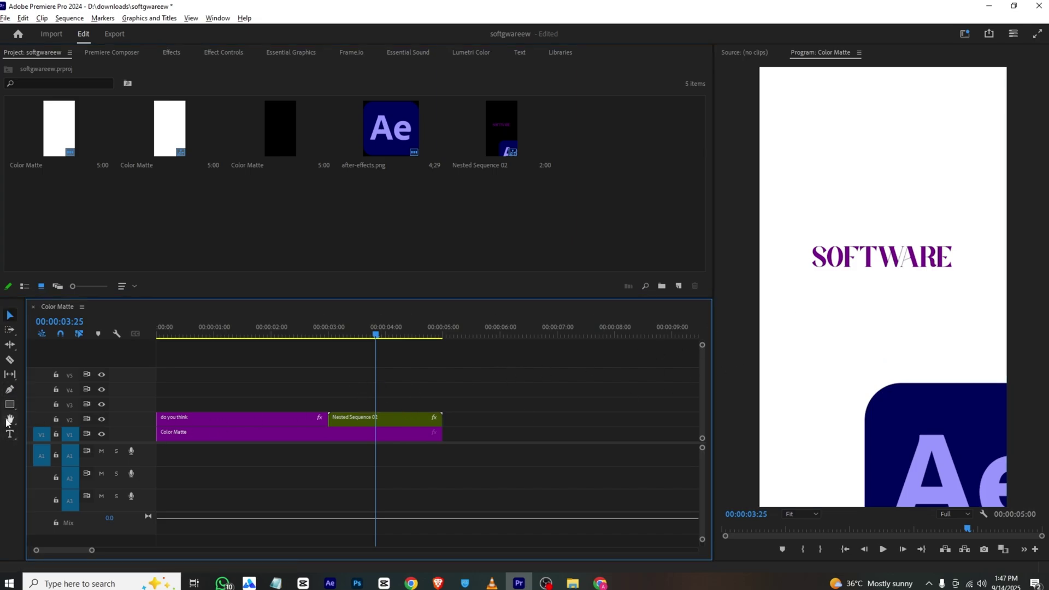
click(7, 391)
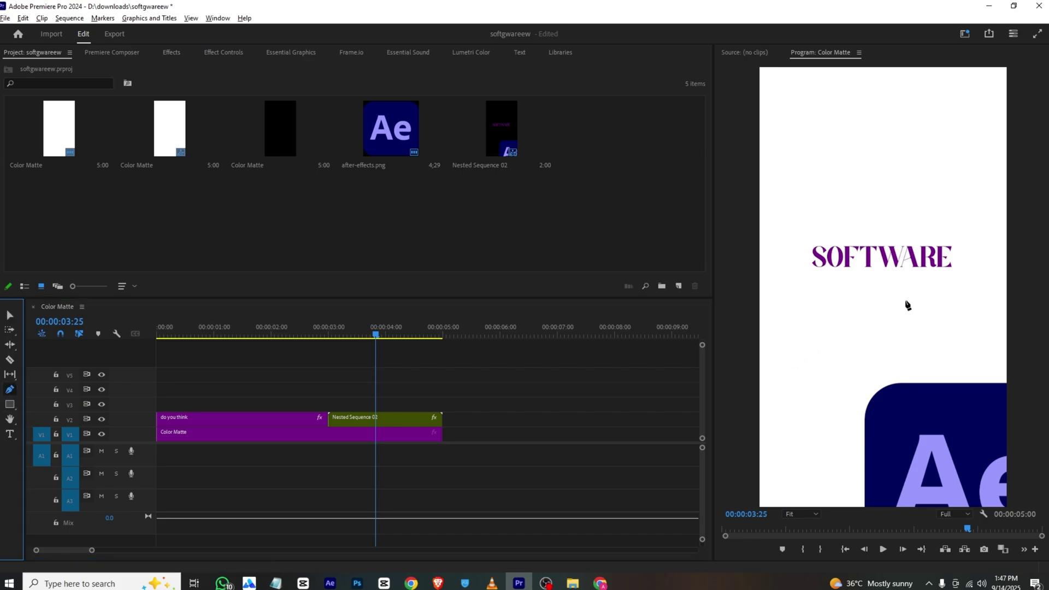
click(976, 295)
drag(977, 295, 978, 298)
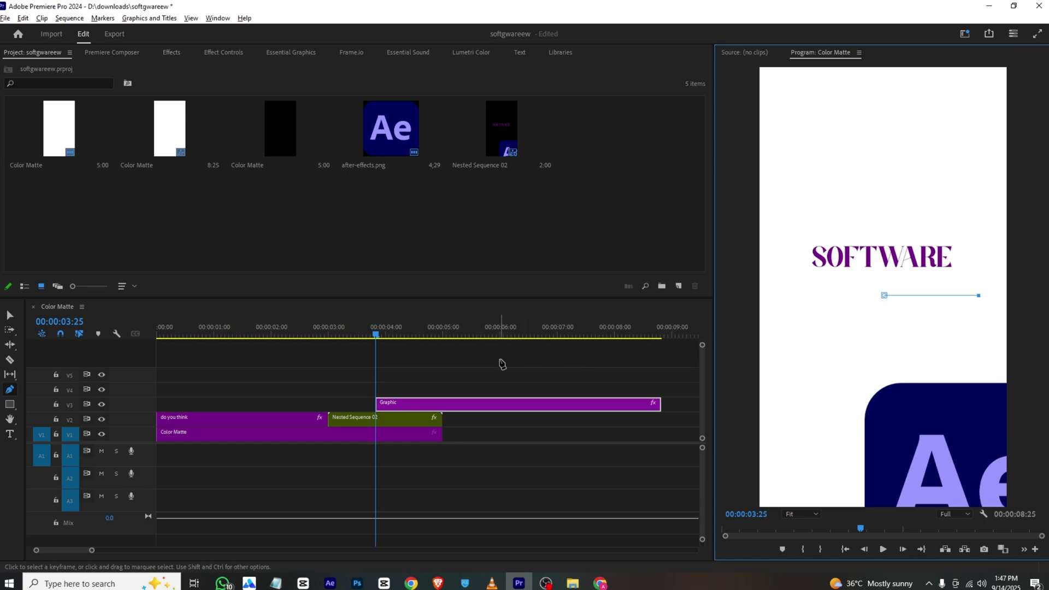
- Turn off the line's fill and give it a black stroke with a width of 8
click(291, 52)
scroll(41, 231, down, 3)
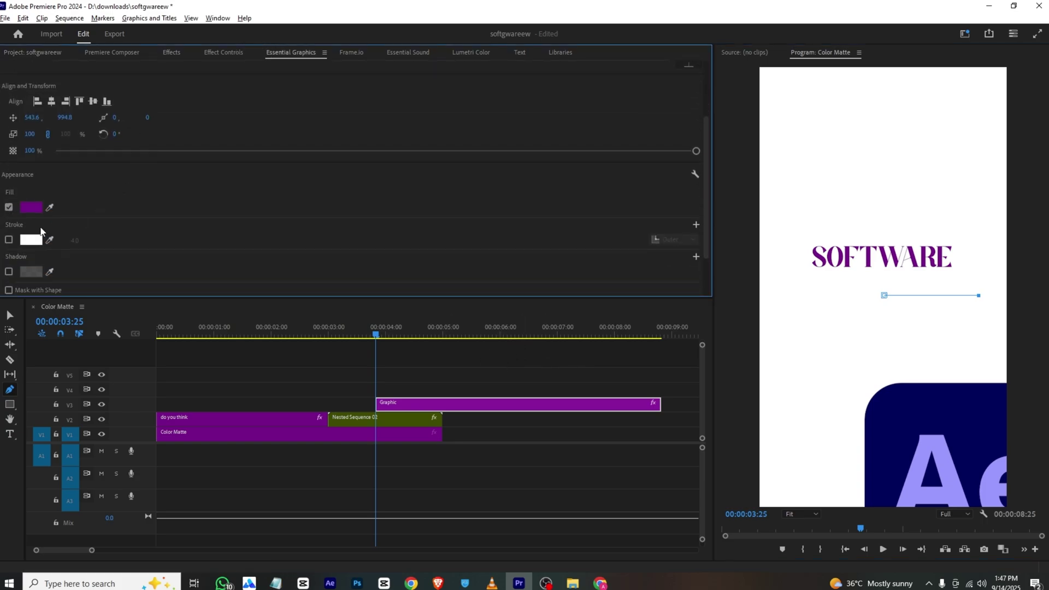
click(11, 209)
click(9, 239)
drag(76, 240, 66, 240)
click(31, 239)
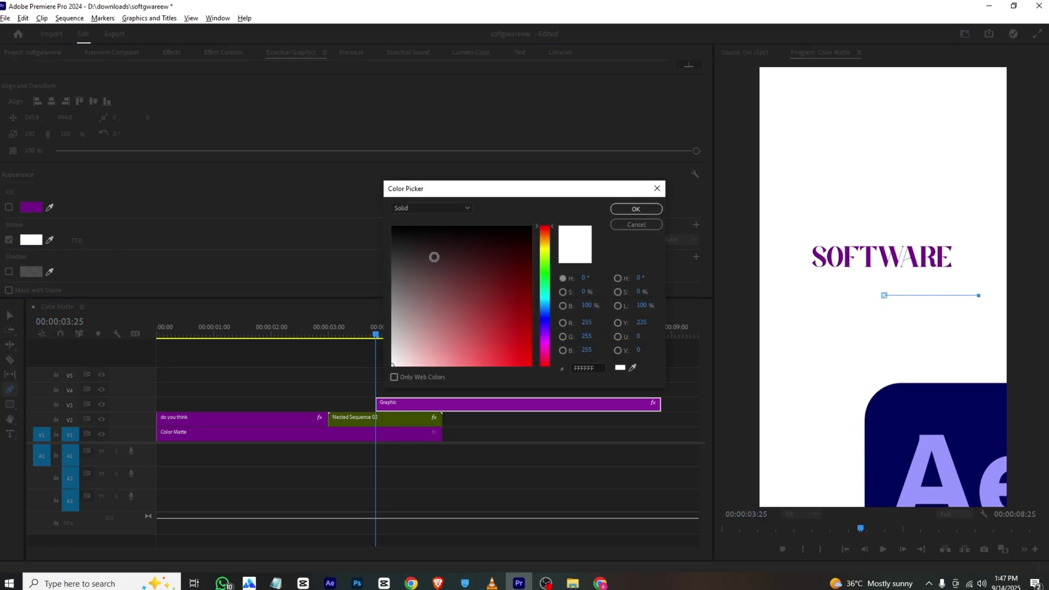
click(402, 237)
click(615, 213)
drag(76, 241, 43, 241)
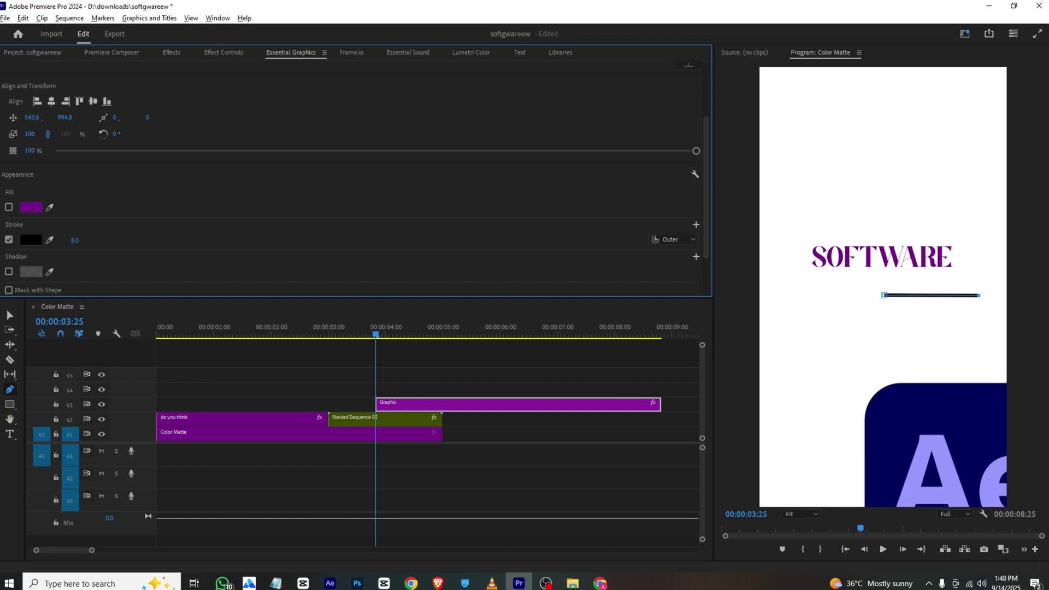
- Extend the white Color Matte background clip to end at 00:00:09:00
click(473, 389)
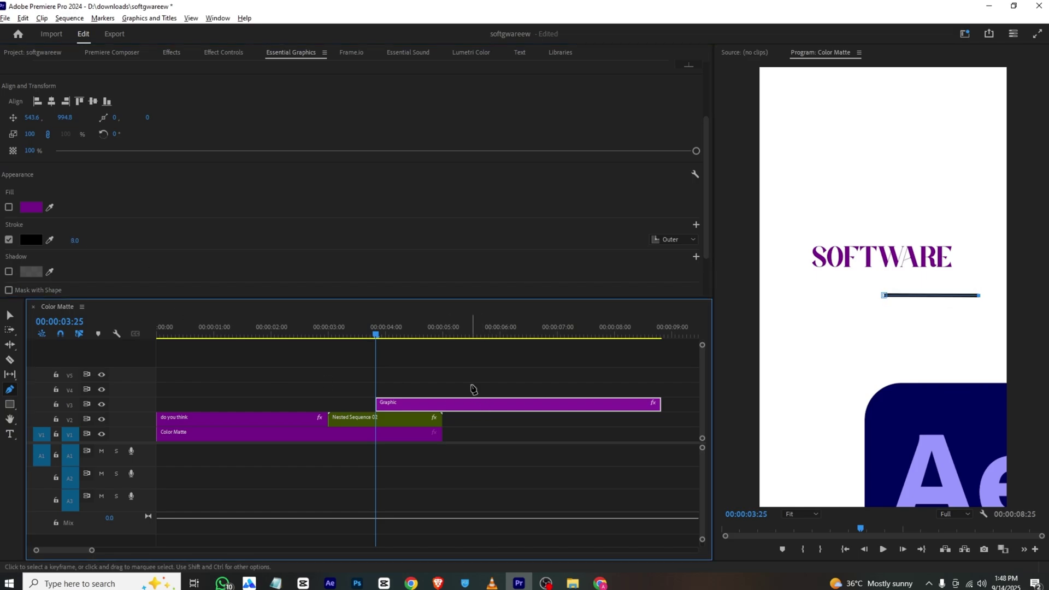
click(392, 434)
drag(440, 432, 671, 433)
- Try splitting the nested "SOFTWARE" clip at 00:00:04:14
click(412, 330)
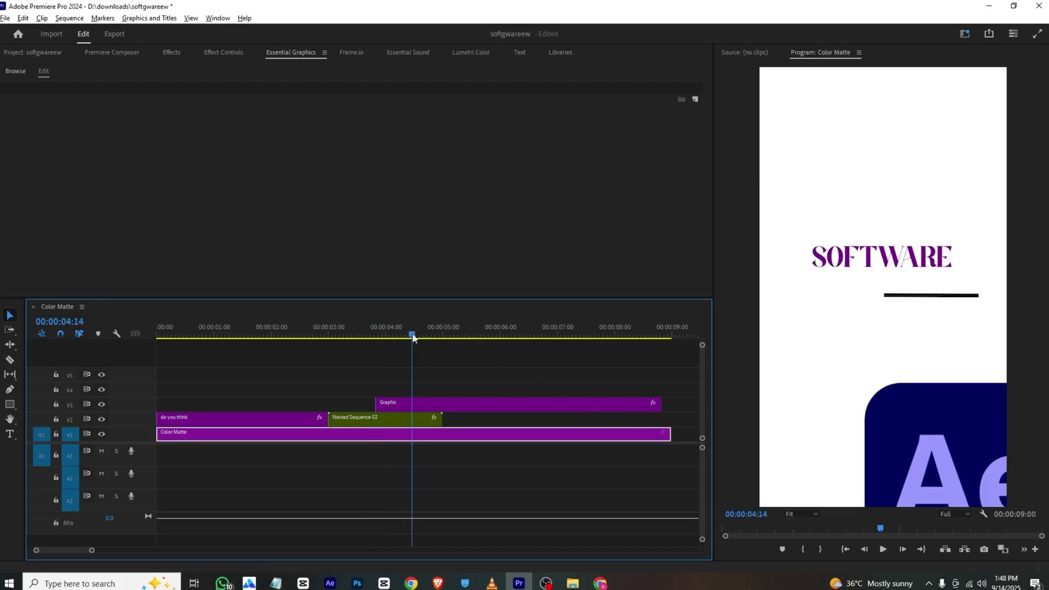
click(421, 424)
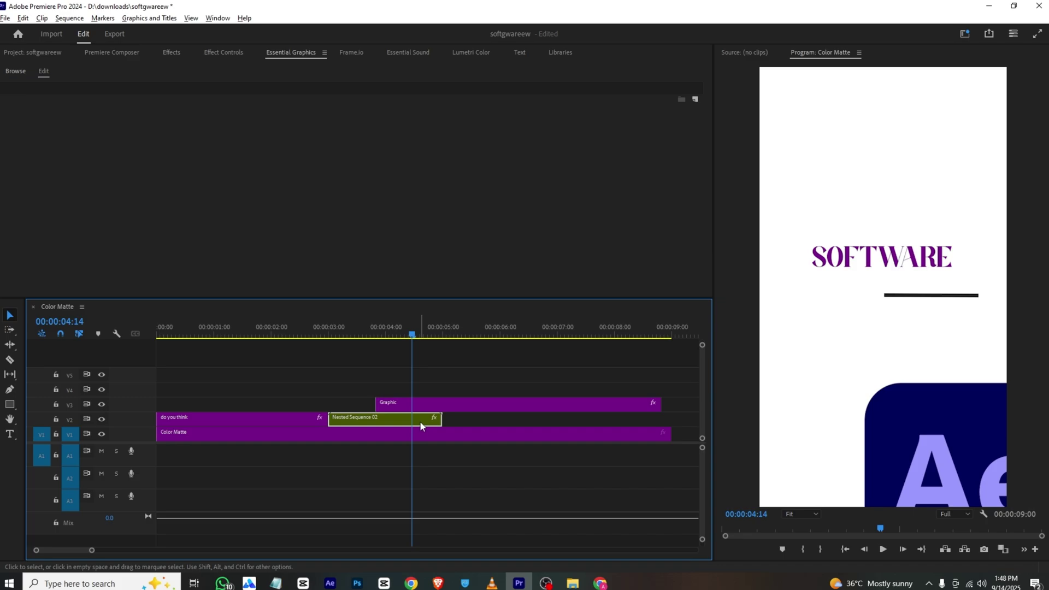
click(235, 56)
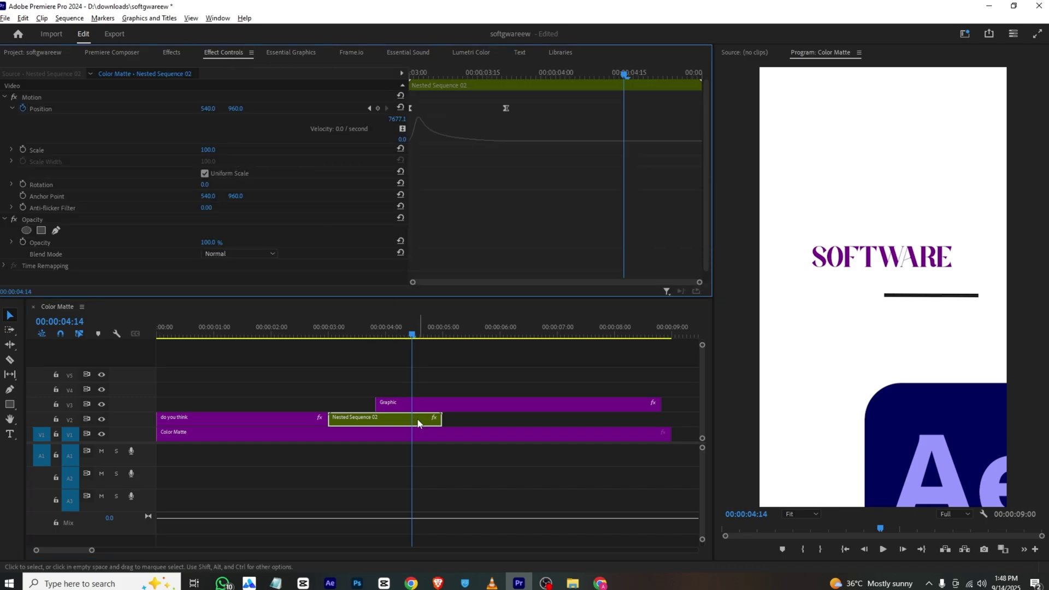
key(c)
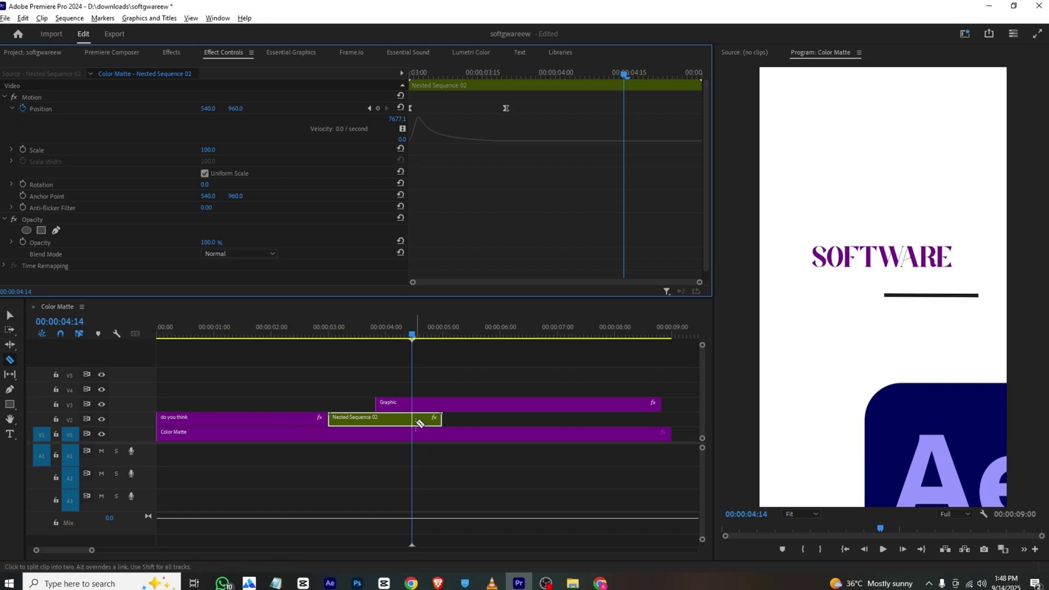
click(418, 421)
key(v)
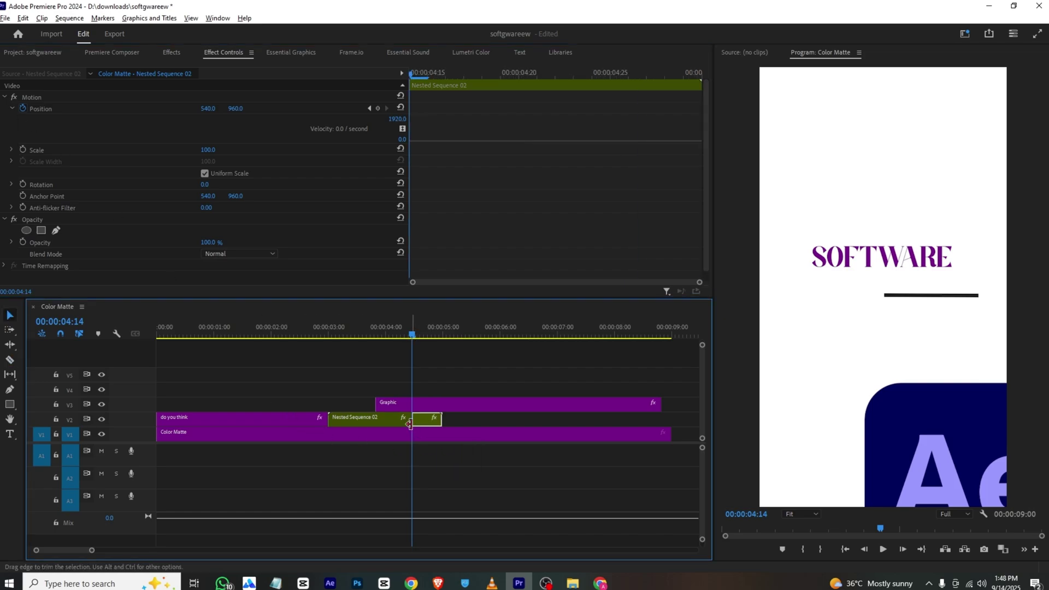
- Try restarting position keyframing on the split-off nested piece at 00:00:04:14 and shifting its Position X at 00:00:04:19
click(23, 108)
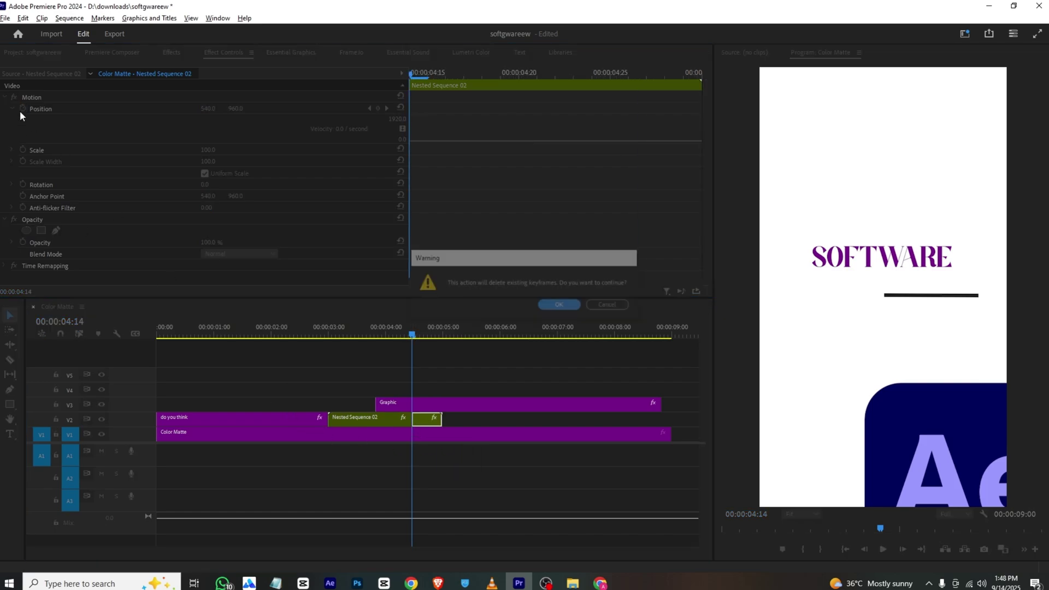
click(546, 304)
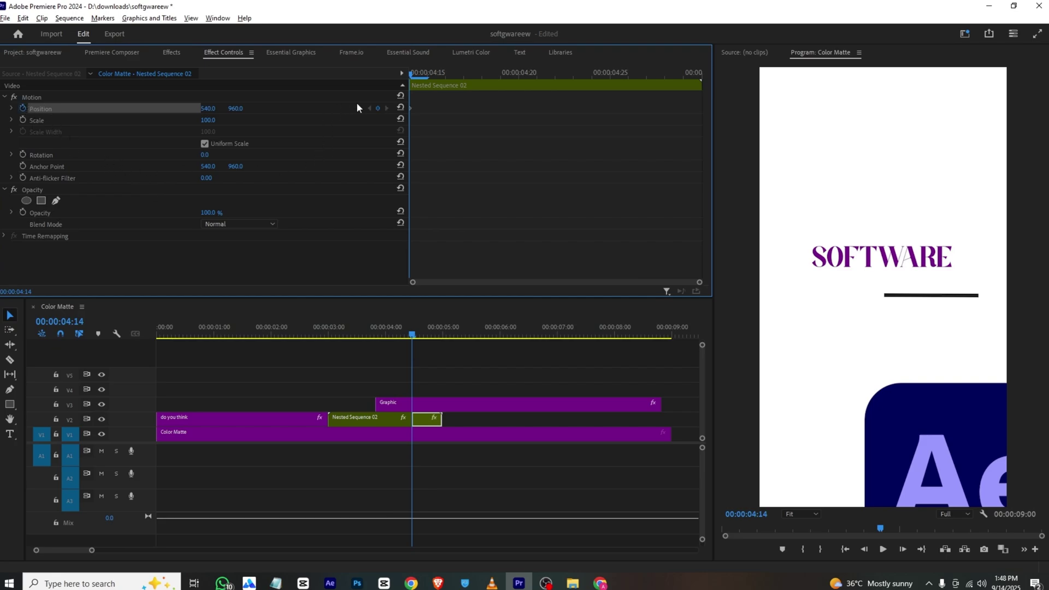
drag(411, 71, 495, 72)
drag(208, 108, 213, 109)
key(ctrl+z)
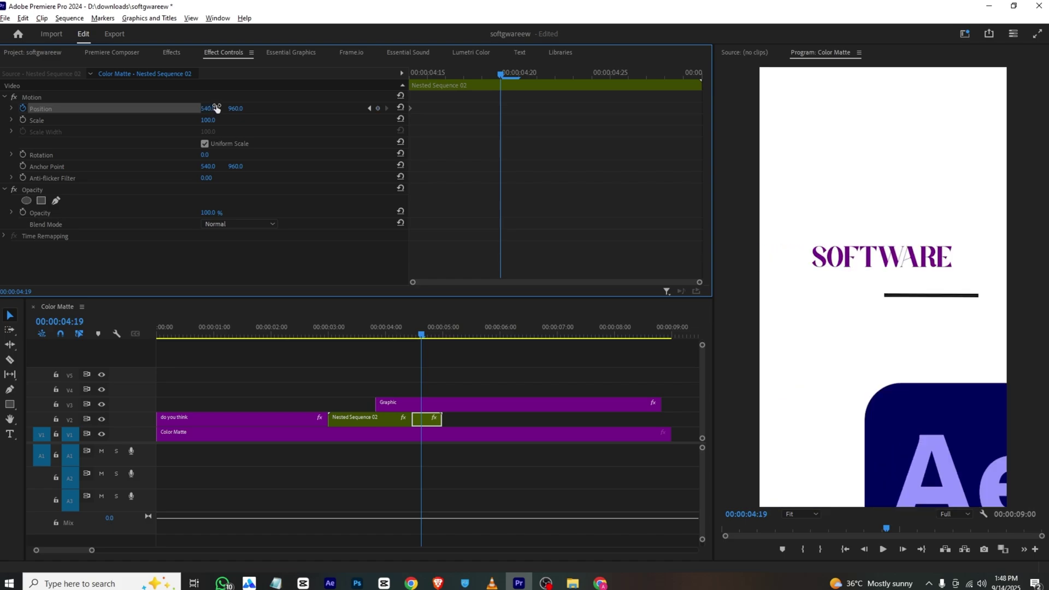
- Inspect the clips inside Nested Sequence 02 and return to the Color Matte sequence with nothing selected
drag(429, 420, 426, 416)
double_click(425, 416)
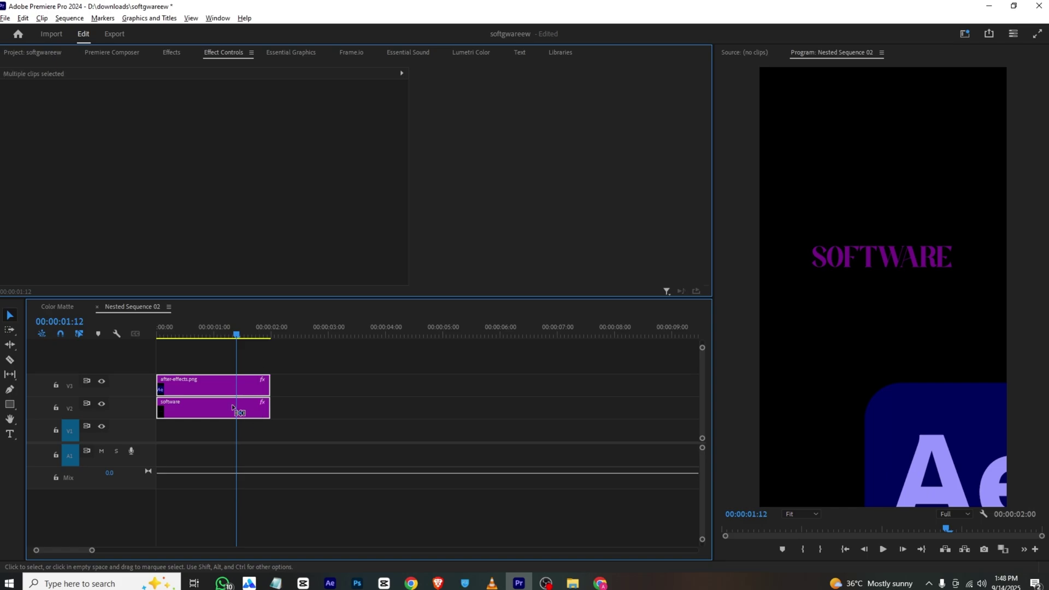
click(57, 306)
click(451, 364)
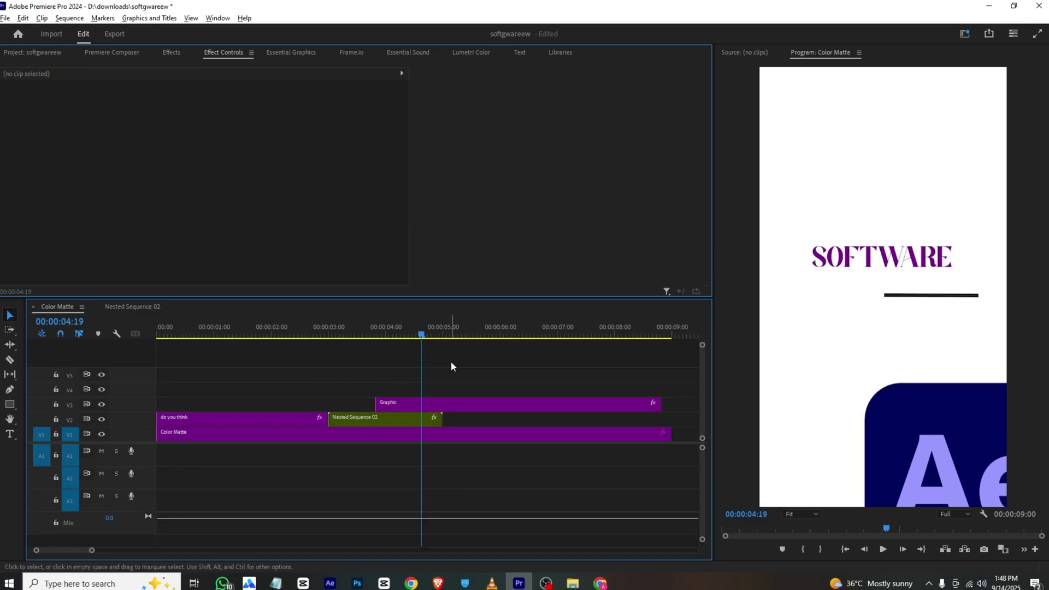
- Paste the "software" text and after-effects.png clips at 00:00:04:19 and delete the leftover Graphic segment before them
key(ctrl+v)
click(403, 402)
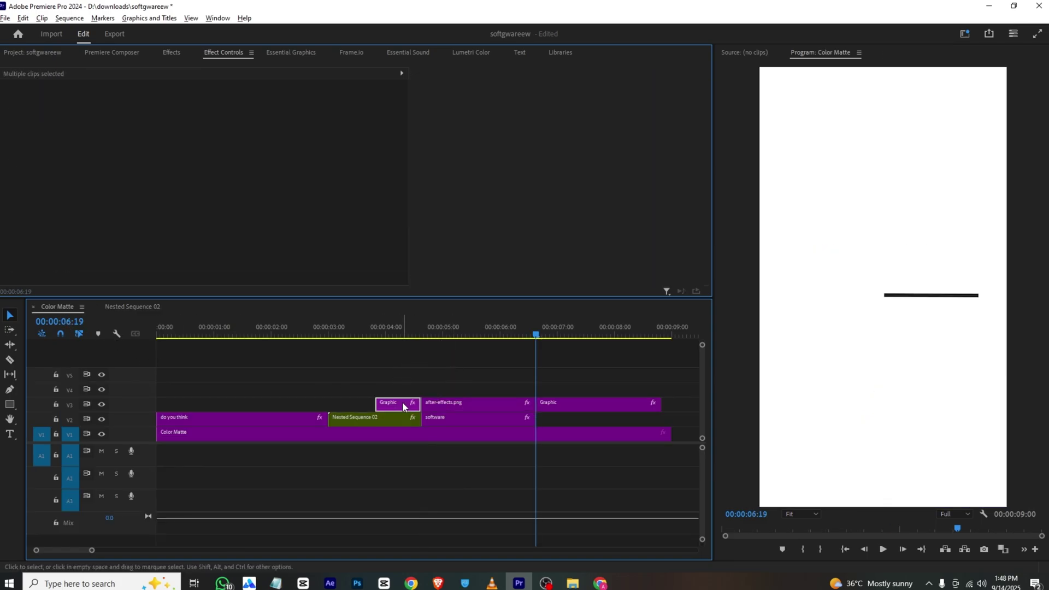
key(Delete)
- Start Position keyframing on the pasted after-effects.png clip, with its first keyframe at 00:00:04:19
click(454, 409)
drag(422, 328, 427, 329)
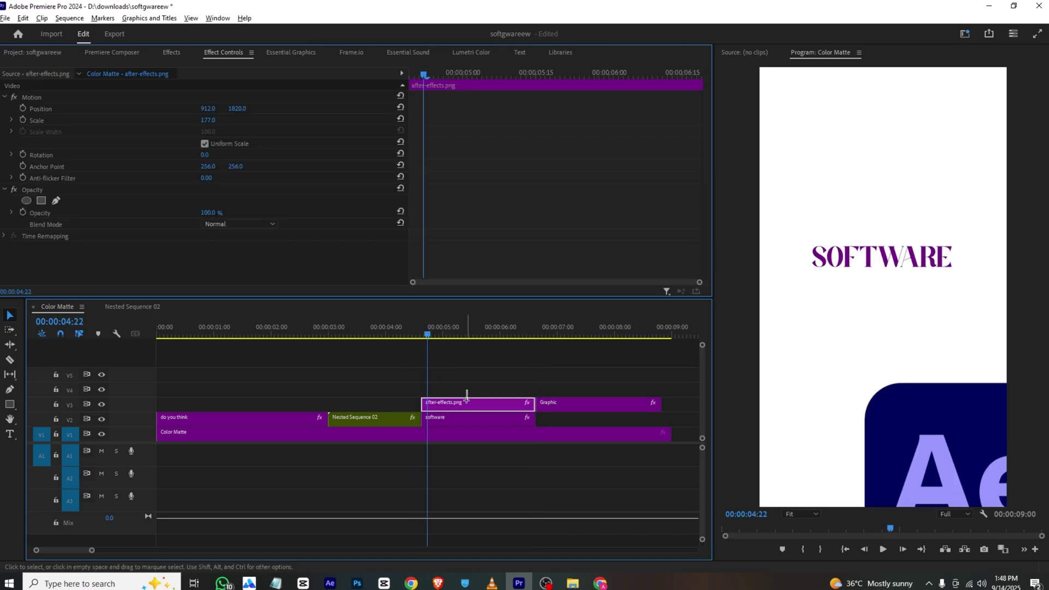
click(21, 109)
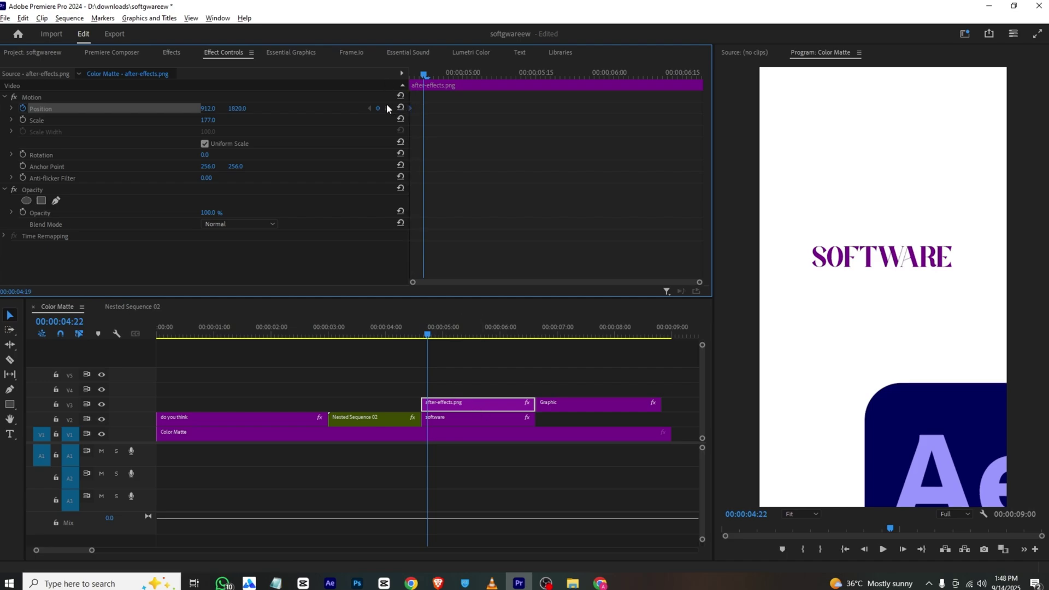
- Animate the "software" clip's Vector Motion Position from its start at 00:00:04:19 to X -299 at 00:00:05:02
click(437, 417)
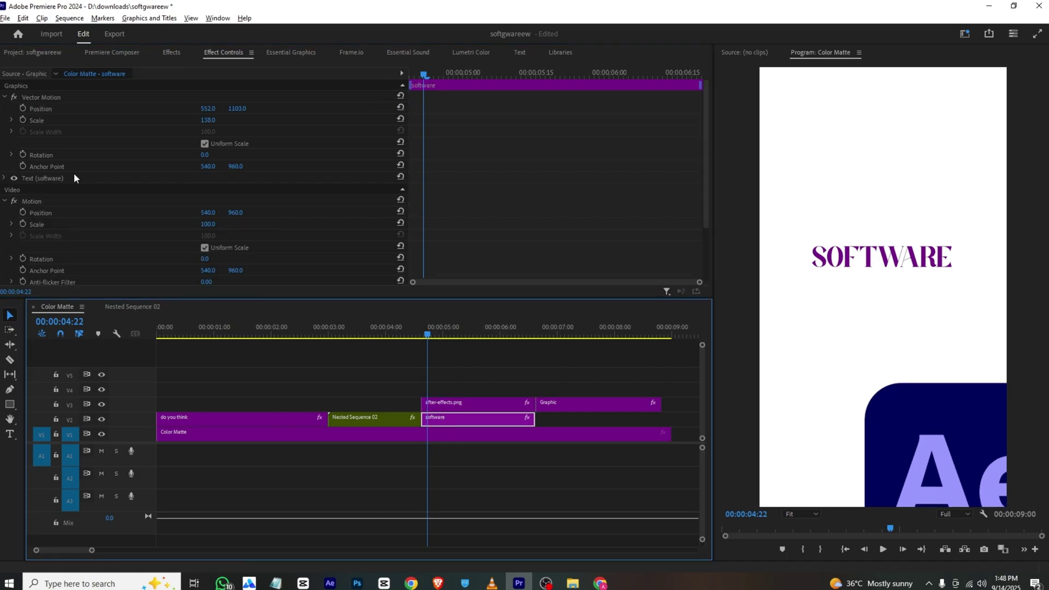
click(22, 109)
drag(422, 108, 415, 108)
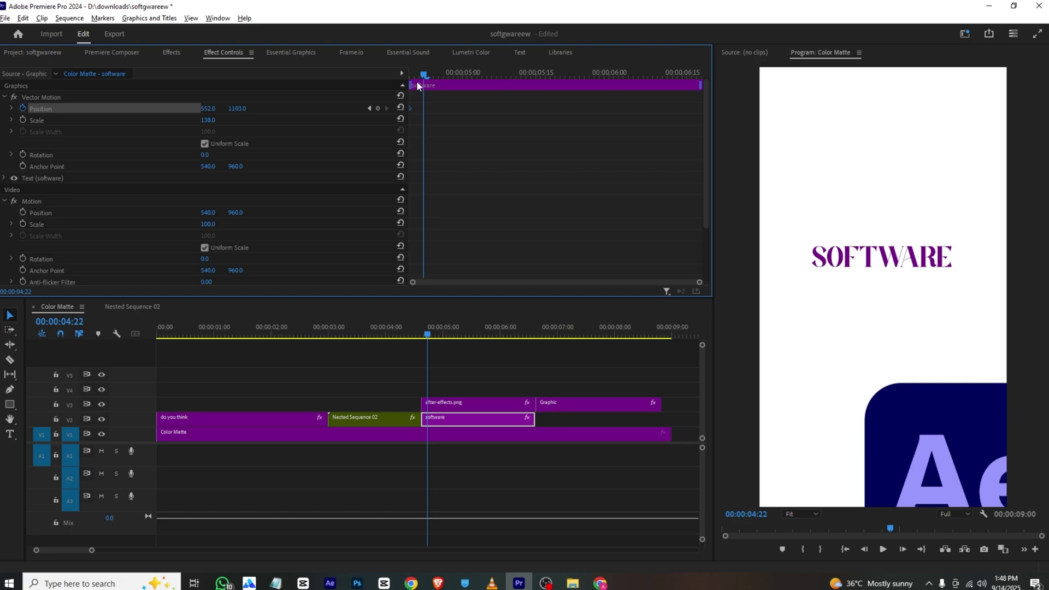
drag(425, 72, 477, 77)
drag(208, 108, 33, 108)
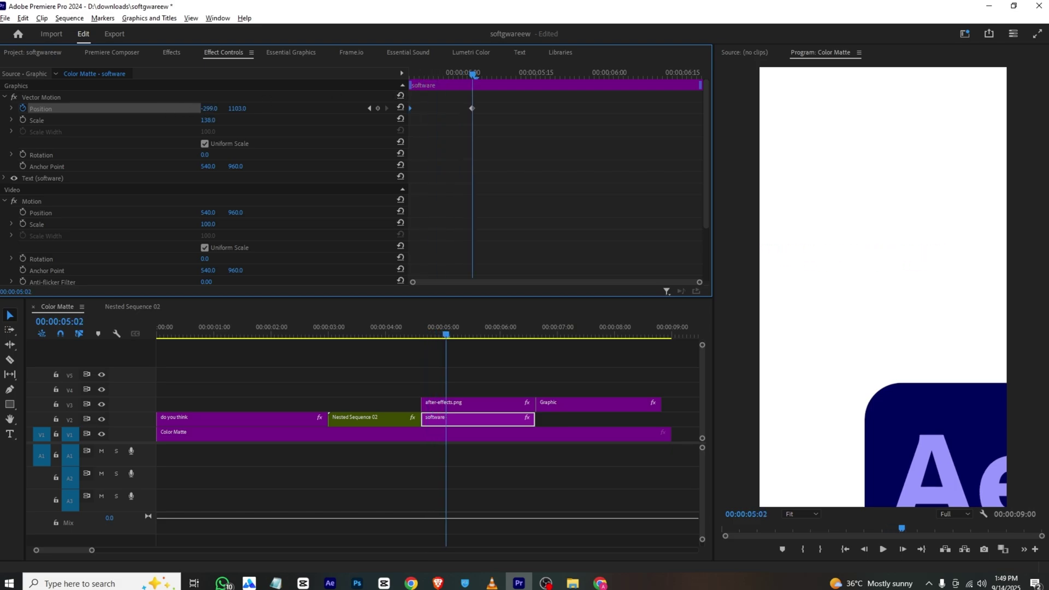
- Set the after-effects.png clip's Position X to -482 at 00:00:05:02, save the project and play back the motion
click(458, 407)
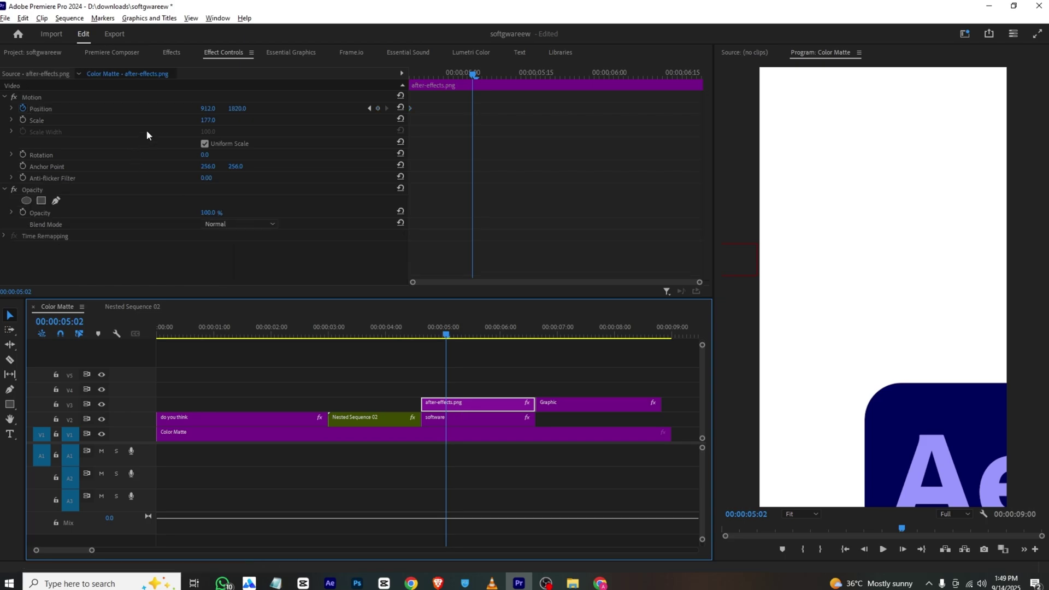
drag(208, 108, 71, 108)
key(ctrl+s)
drag(442, 72, 340, 71)
key(space)
key(space)
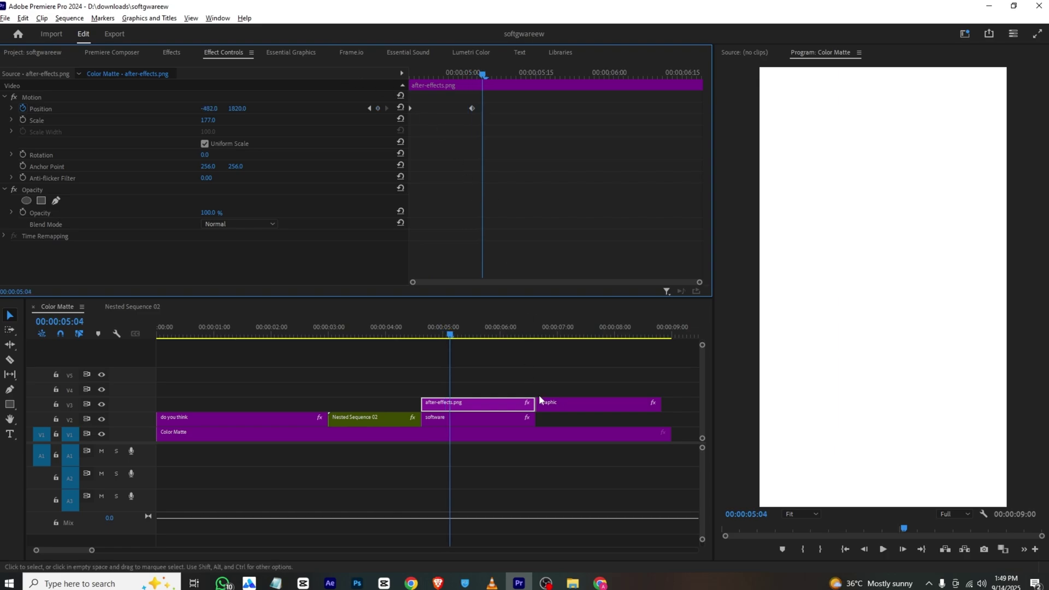
- Move the black line Graphic to track V4 starting at 00:00:04:19, with Vector Motion Scale 121 and Position Y 876
drag(552, 403, 449, 392)
click(426, 335)
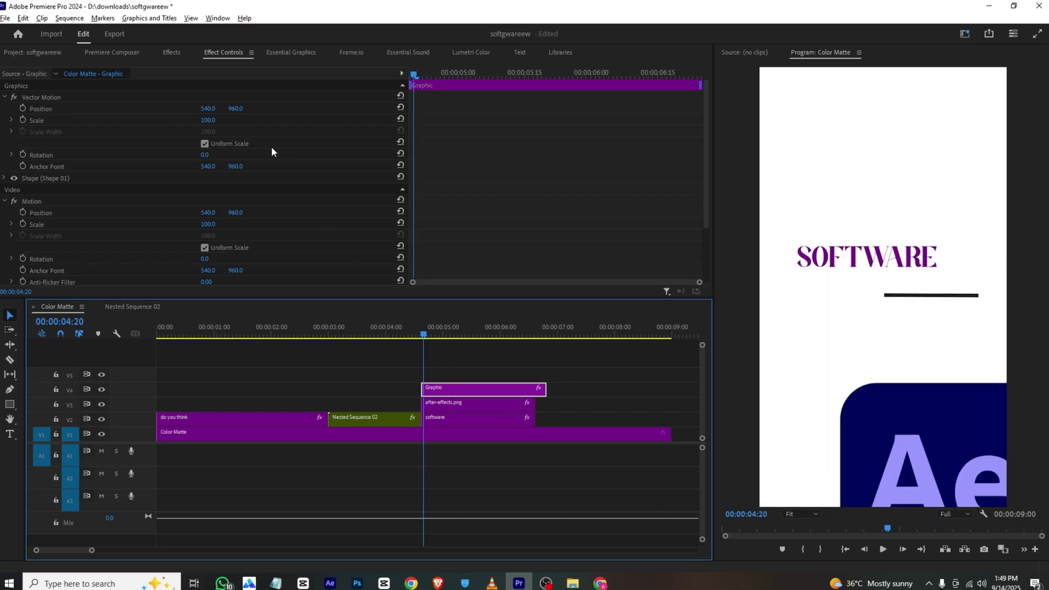
drag(209, 119, 234, 110)
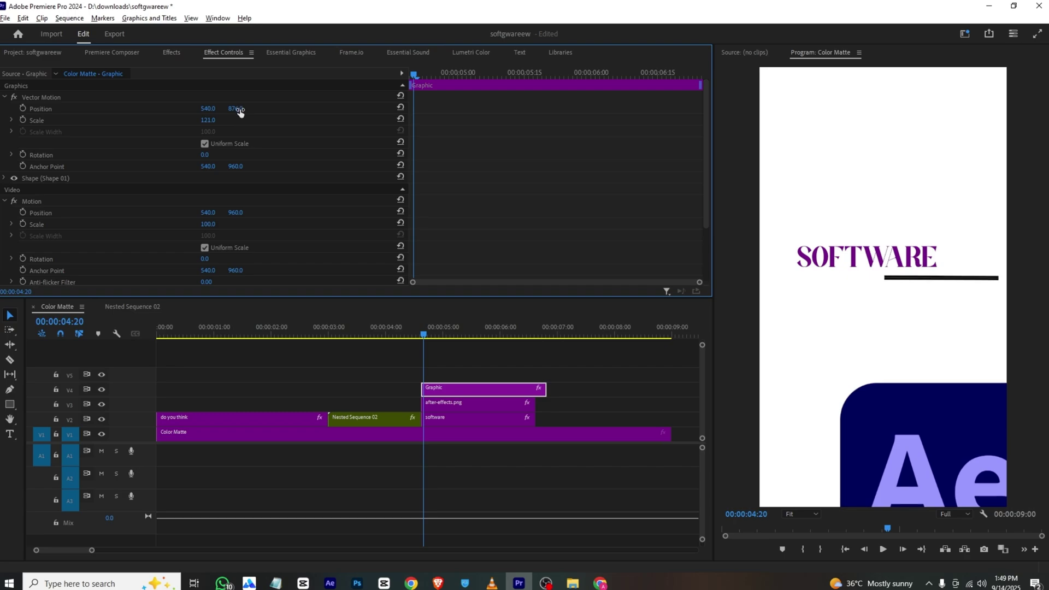
- Turn off Uniform Scale for the line, place its anchor point at the line's left end and set Scale Width to 111
click(204, 143)
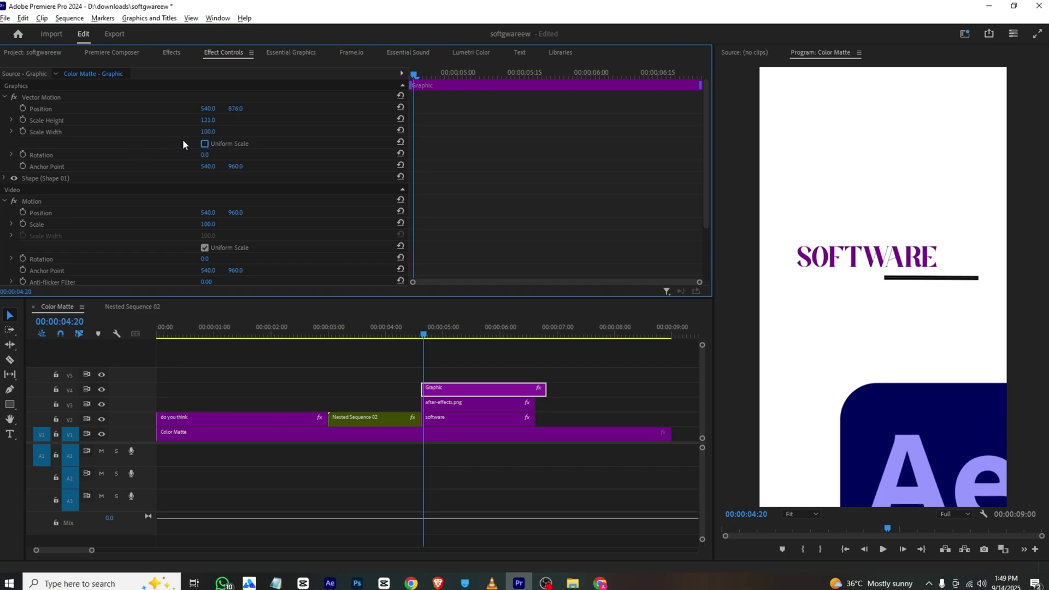
click(58, 170)
drag(883, 268, 884, 277)
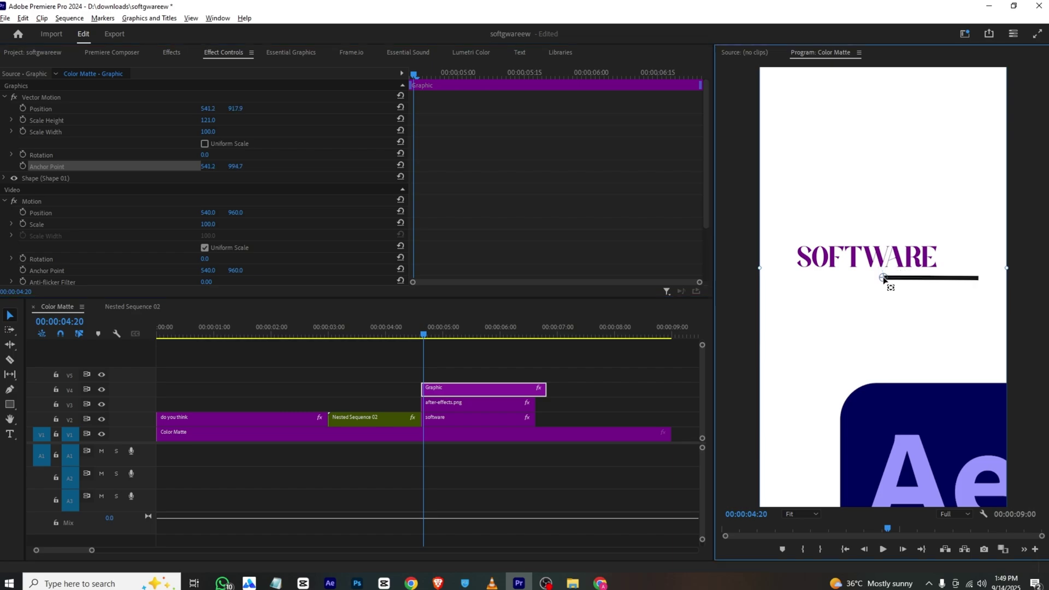
drag(208, 132, 217, 132)
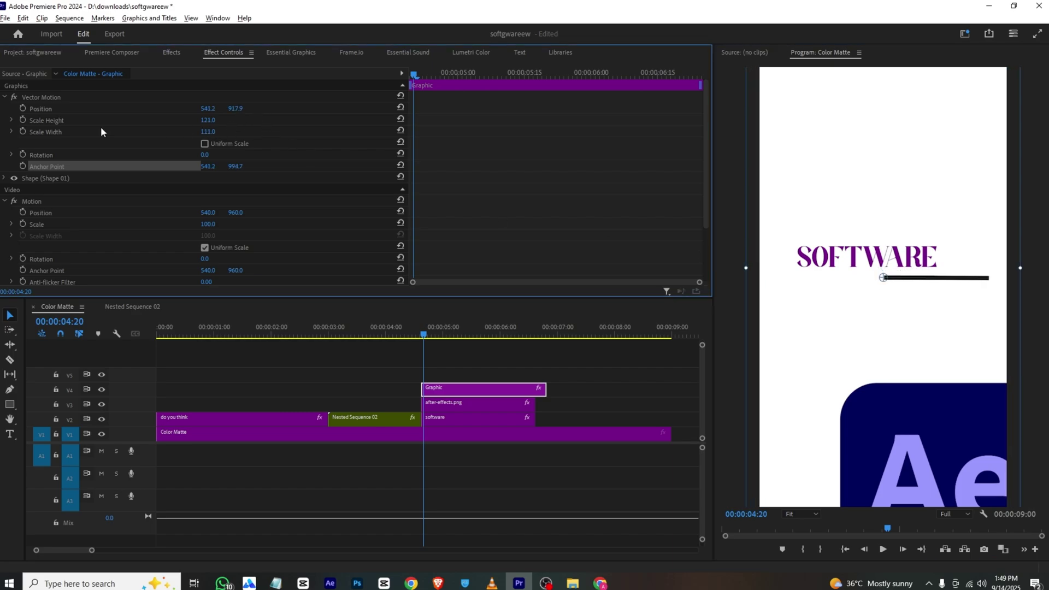
- Keyframe the line's Scale Width from 0 at the clip start to 111 shortly after, and preview the growth
click(24, 131)
drag(412, 131, 411, 77)
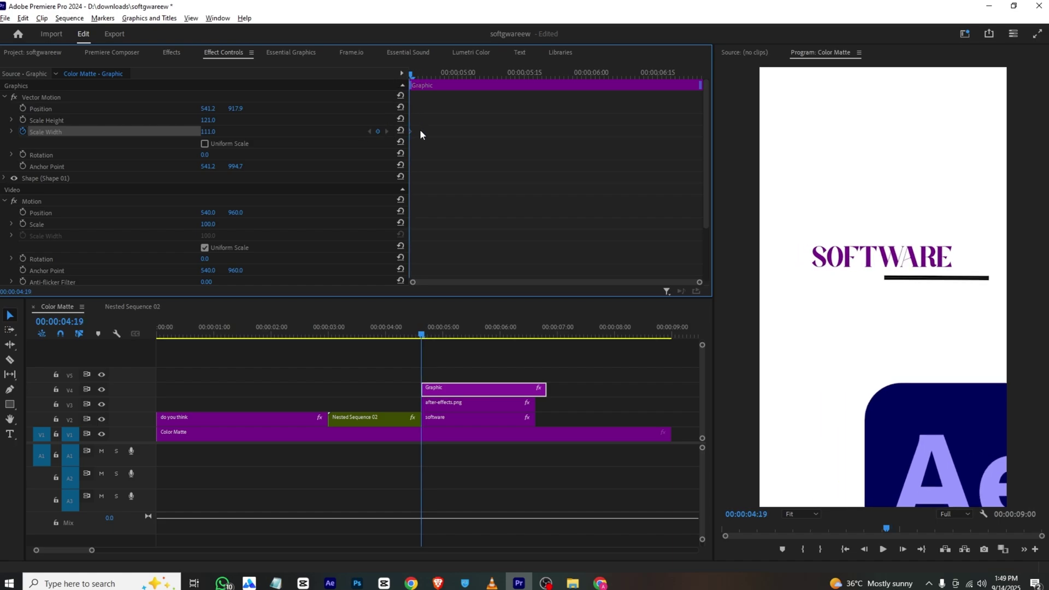
drag(415, 133, 480, 132)
drag(209, 133, 175, 127)
key(space)
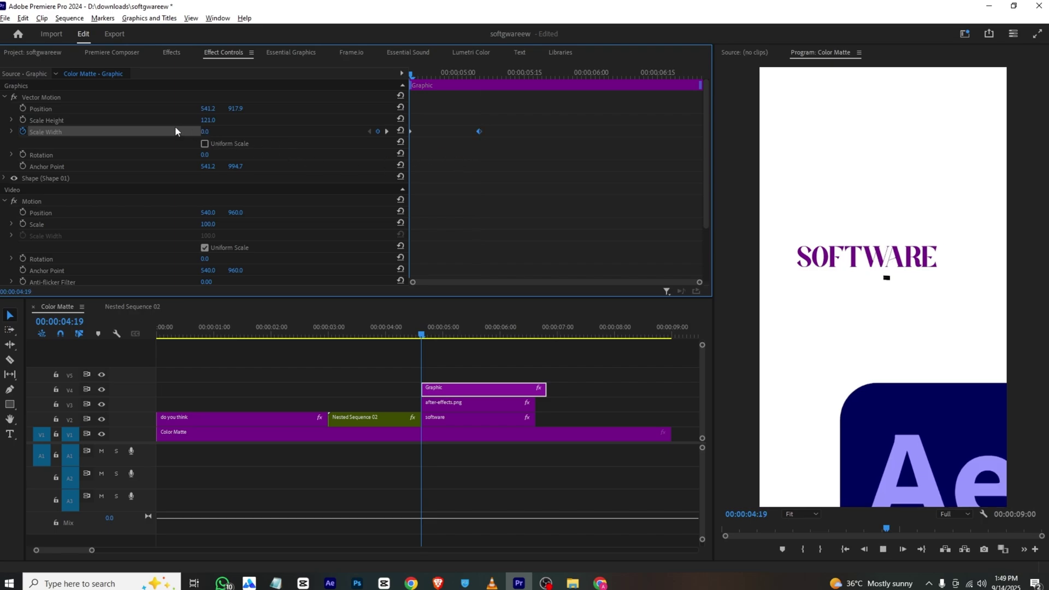
key(space)
- Shift the line Graphic clip earlier so that it ends together with after-effects.png, checking the timing in playback
drag(455, 333, 412, 336)
drag(457, 393, 423, 393)
click(367, 328)
key(space)
key(space)
drag(425, 388, 442, 393)
- Draw a four-point free-draw opacity mask around the black line at 00:00:05:01
drag(400, 334, 445, 336)
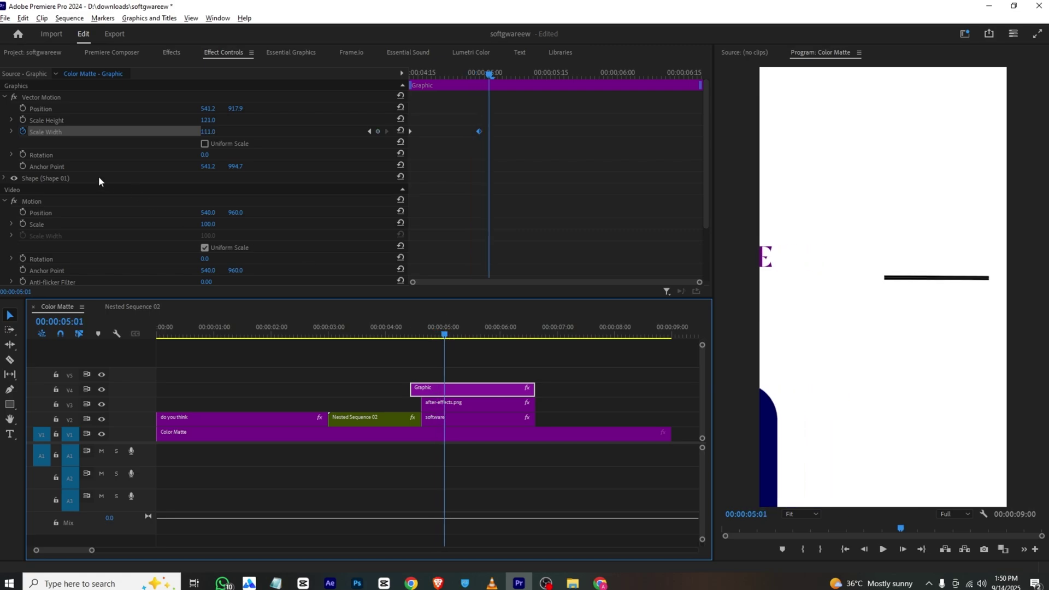
scroll(76, 175, down, 3)
click(44, 220)
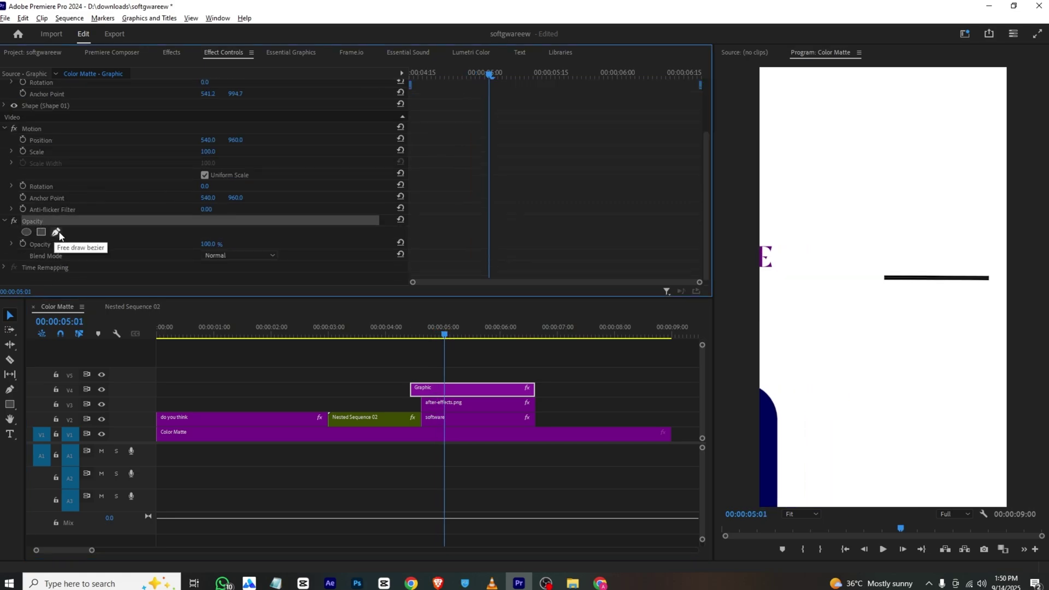
click(56, 232)
click(869, 261)
click(995, 256)
click(992, 305)
click(868, 299)
click(868, 261)
- Reshape the opacity mask by moving its corner points closer around the black line
drag(869, 300, 886, 264)
drag(995, 256, 994, 267)
drag(992, 306, 994, 288)
drag(926, 266, 926, 268)
- Set the line's Mask Feather to 94, deselect the clip and play back the softened line
scroll(152, 217, down, 3)
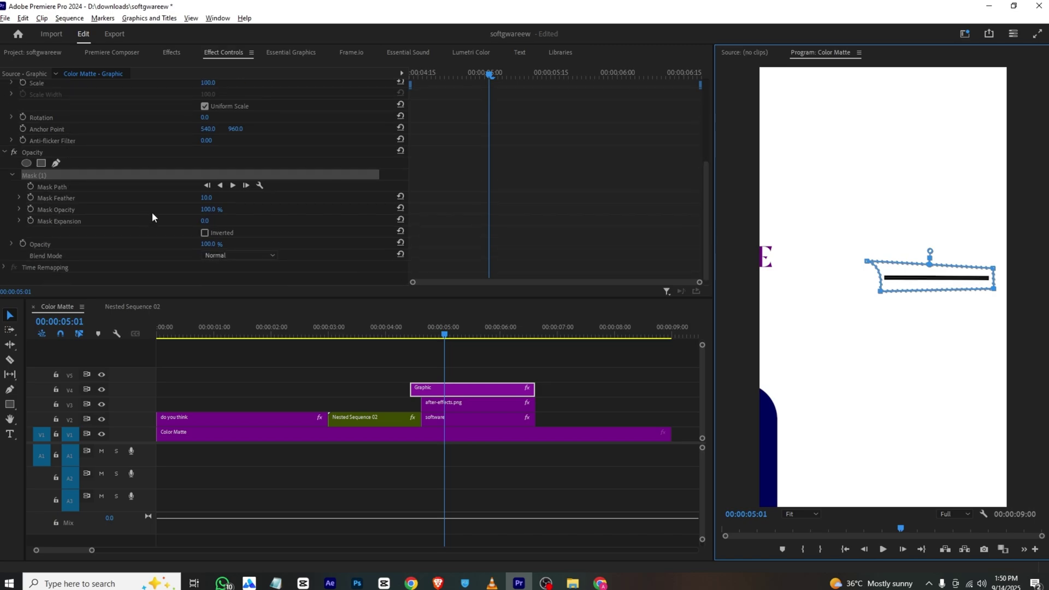
drag(212, 198, 257, 199)
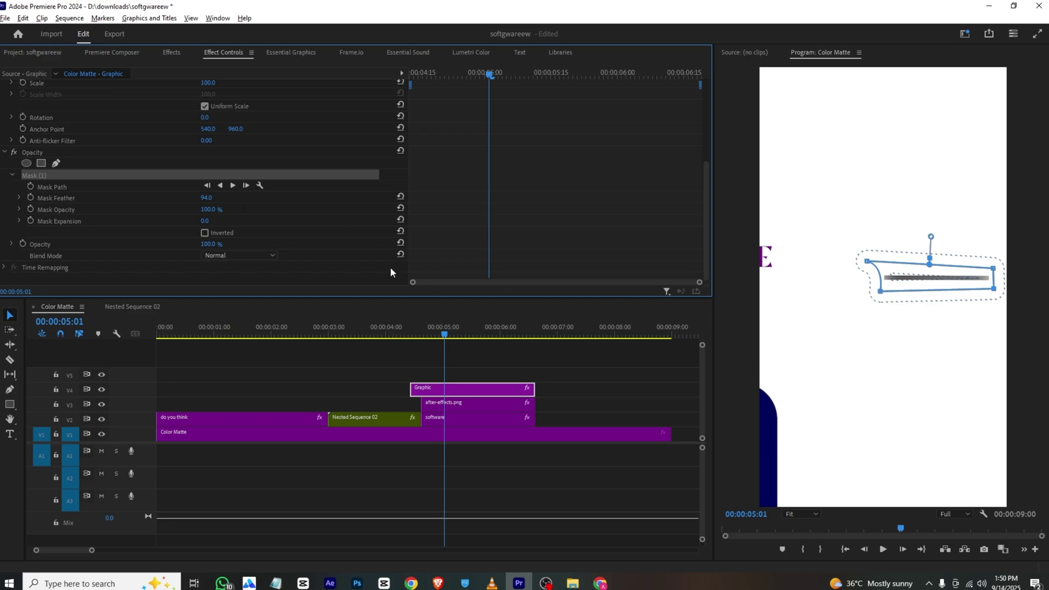
drag(205, 221, 205, 221)
click(373, 385)
click(378, 322)
key(space)
key(space)
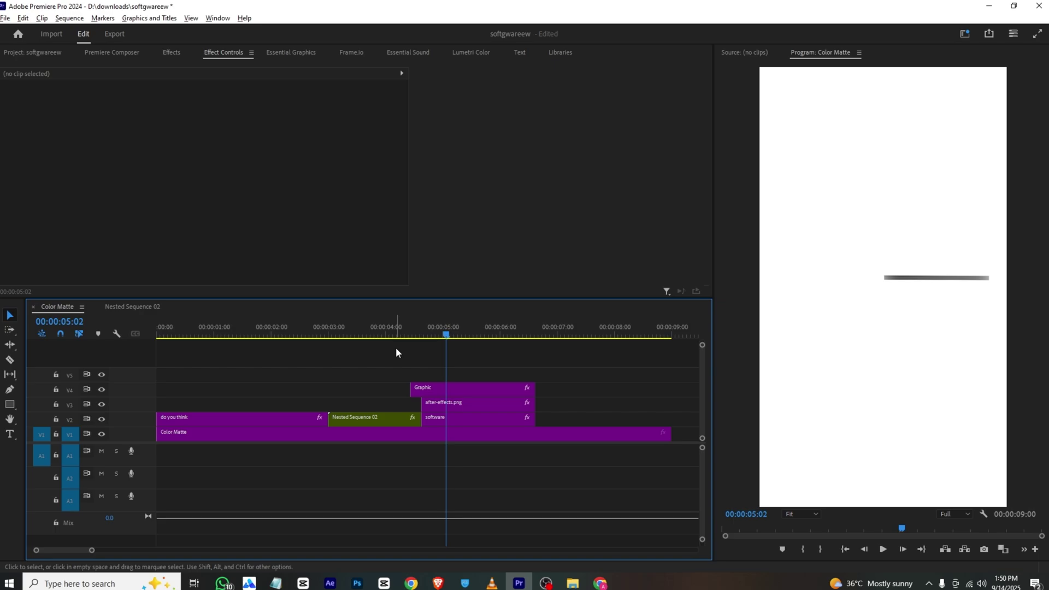
- Compare the line and logo movement in the VLC reference video with the Premiere Pro sequence around 00:00:04:23
click(493, 582)
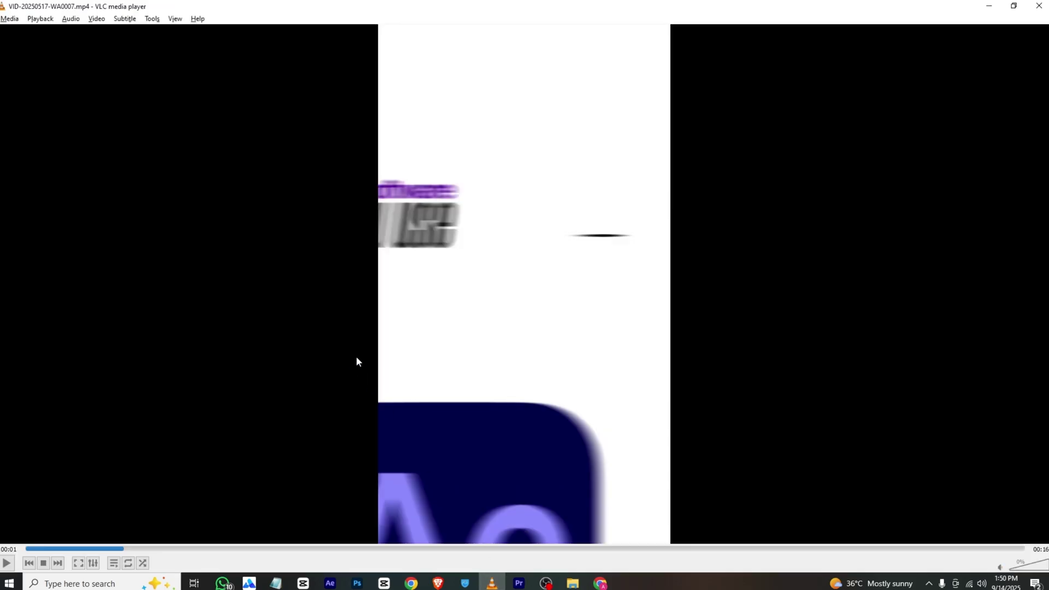
key(alt+Tab)
drag(411, 320, 431, 321)
key(alt+Tab)
key(alt+Tab)
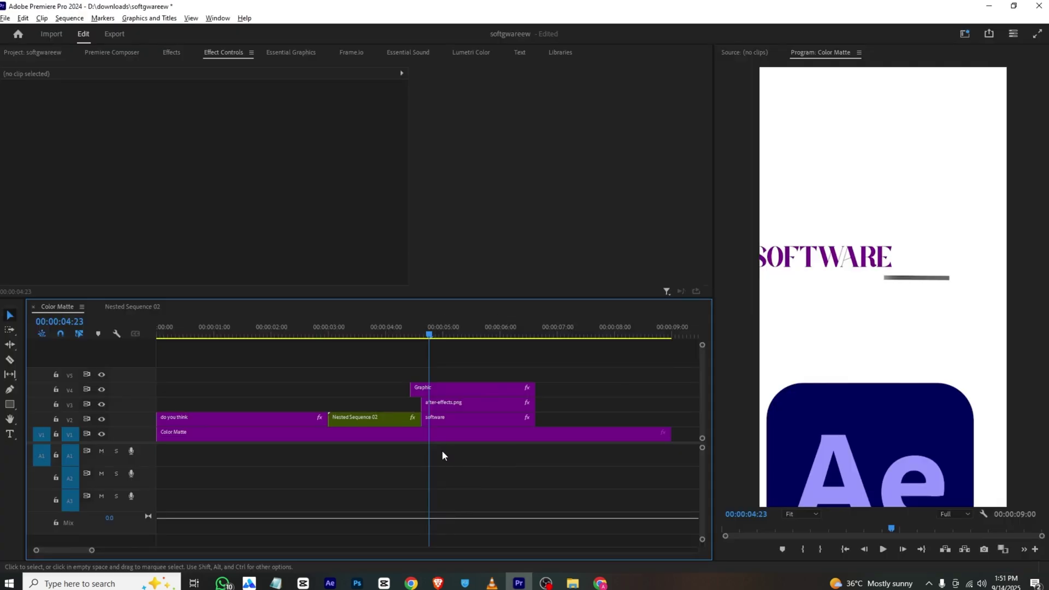
- Set the after-effects.png clip's Position X to 139 at its 00:00:05:02 keyframe and play back the movement
click(455, 405)
drag(417, 73, 474, 75)
drag(209, 108, 284, 108)
click(391, 333)
key(space)
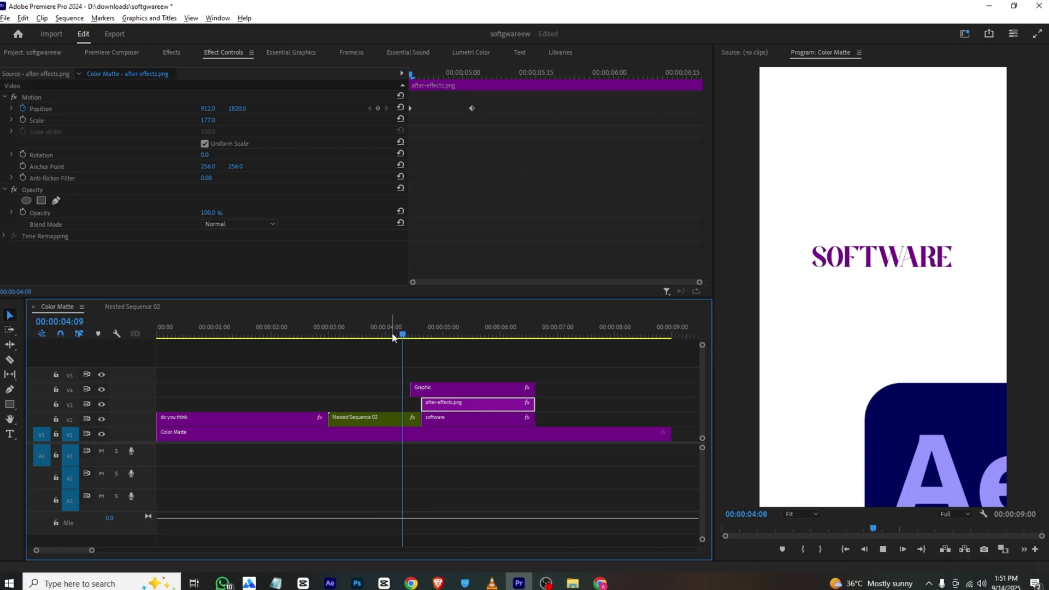
key(space)
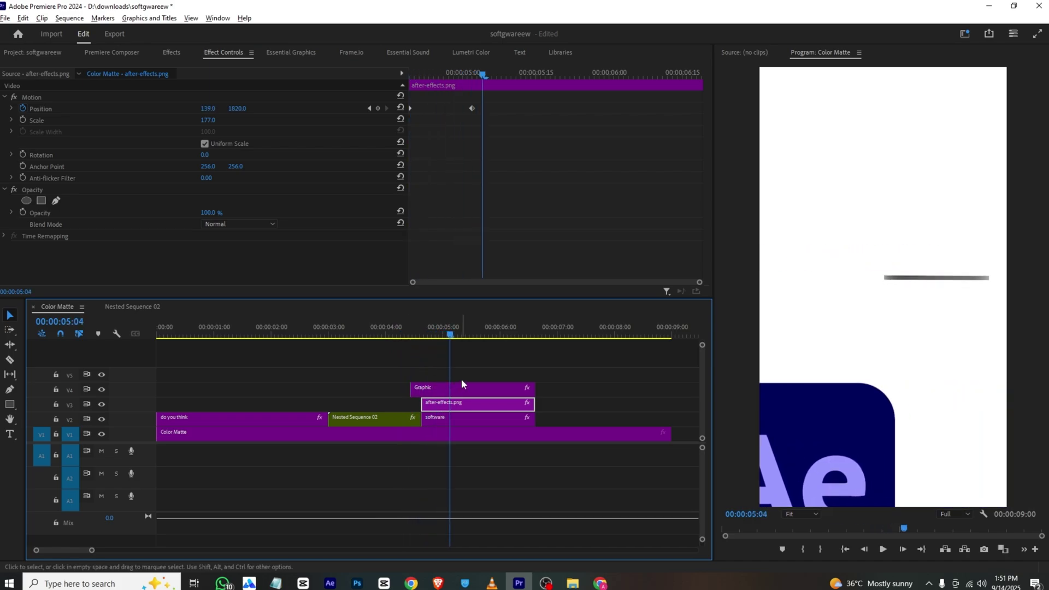
- Smooth the temporal interpolation of the after-effects.png clip's Position keyframes and scrub through the motion
click(472, 108)
right_click(472, 108)
mouse_move(528, 201)
click(624, 265)
drag(421, 73, 333, 70)
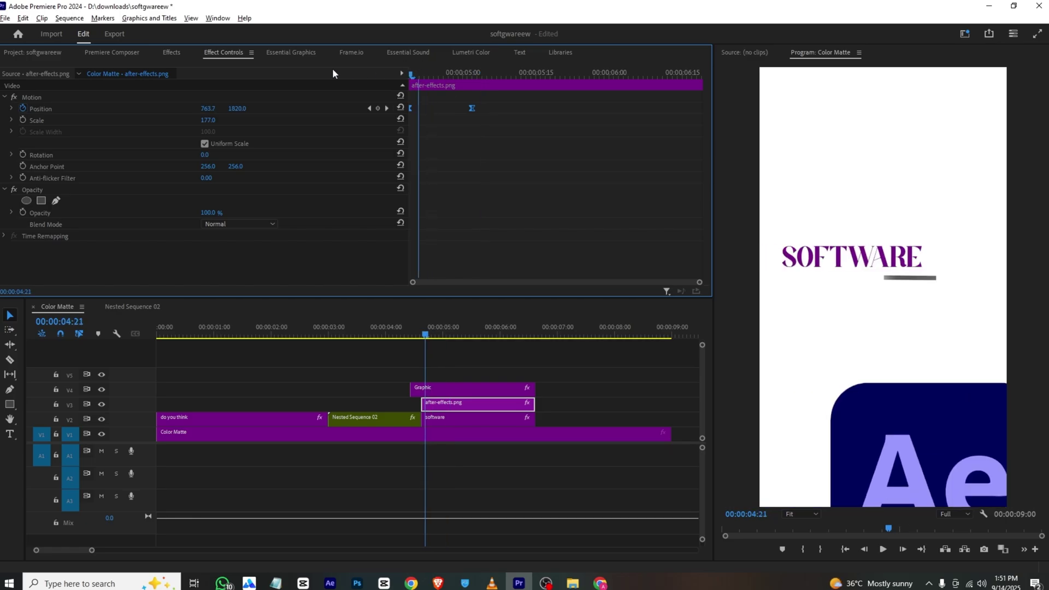
- Examine the "Video Editing" scene of the reference video in VLC and return to the project items in Premiere Pro
key(alt+Tab)
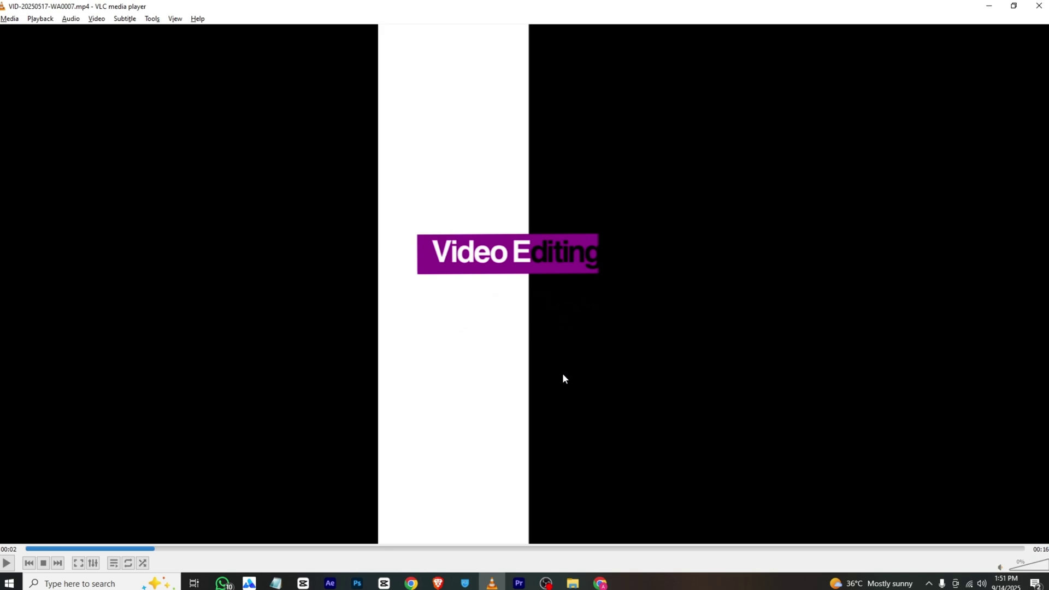
drag(148, 549, 179, 549)
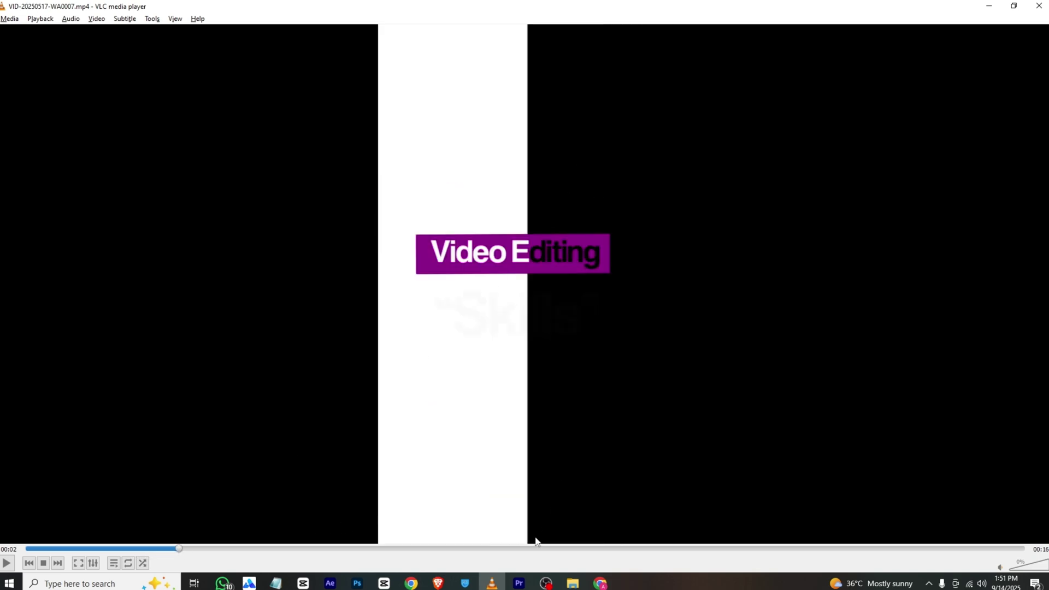
click(519, 583)
click(44, 48)
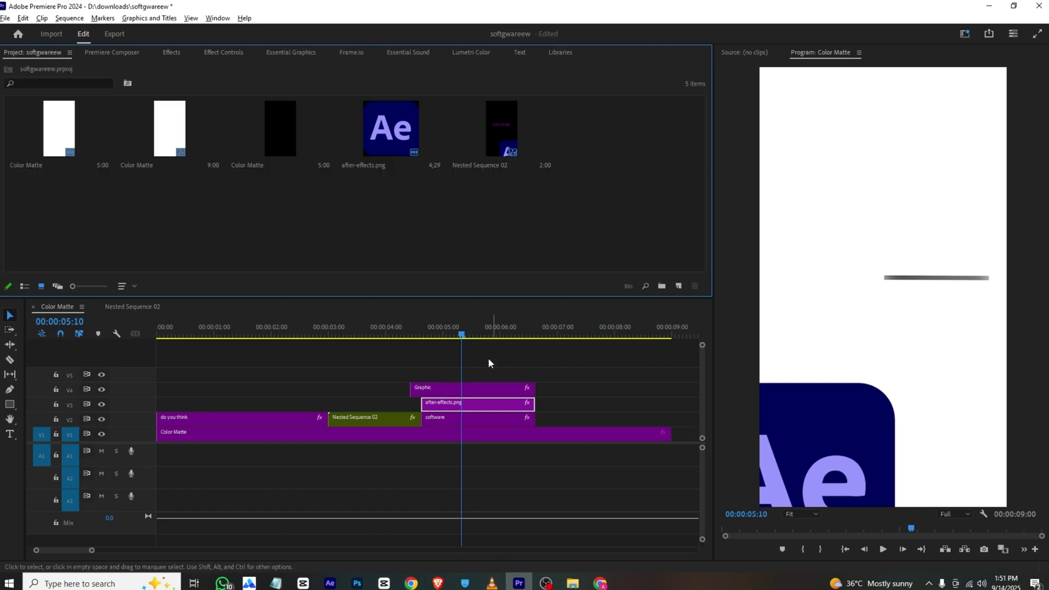
- Nest the Graphic, after-effects.png and "software" clips together as Nested Sequence 03
click(496, 335)
drag(497, 332, 500, 334)
drag(577, 371, 526, 419)
right_click(526, 419)
click(553, 328)
key(Return)
- Split the Nested Sequence 03 clip at 00:00:06:00
click(520, 405)
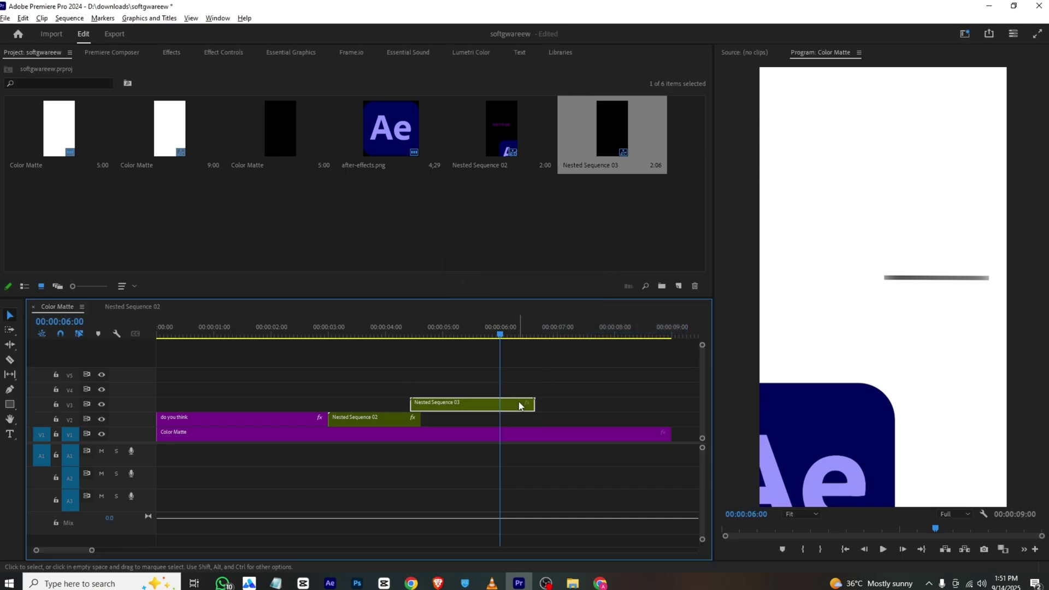
key(c)
click(501, 404)
key(v)
- Enable Position keyframing on the second Nested Sequence 03 piece at 00:00:06:00 and shift it left out of frame
click(506, 407)
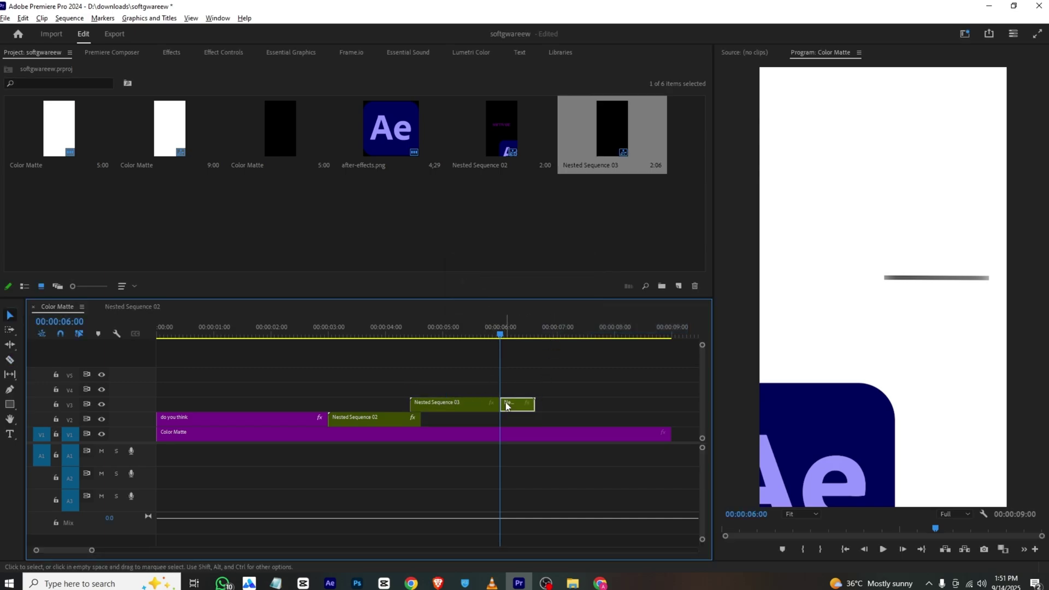
click(217, 54)
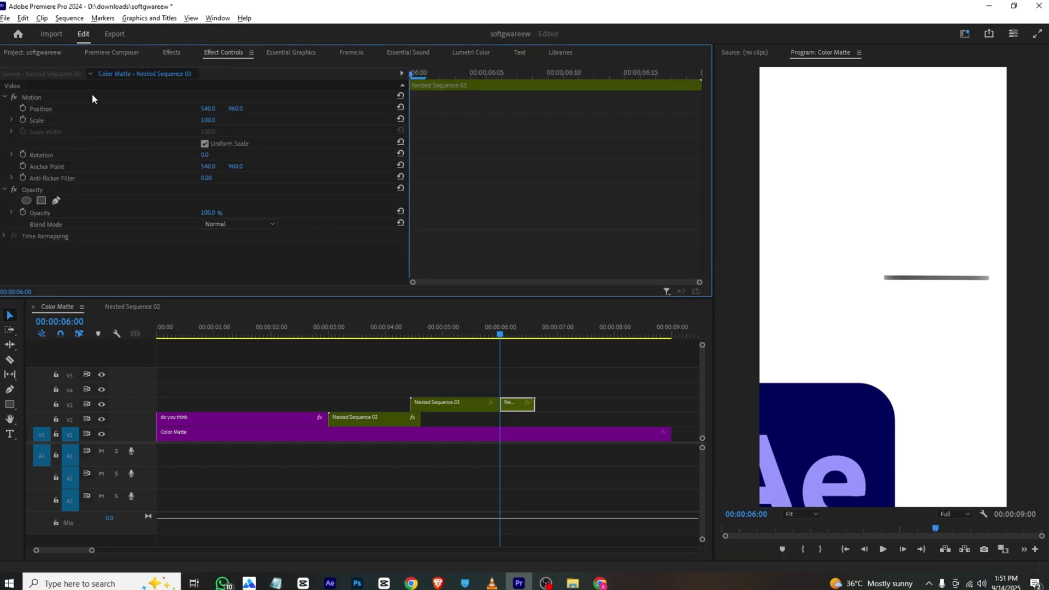
click(21, 107)
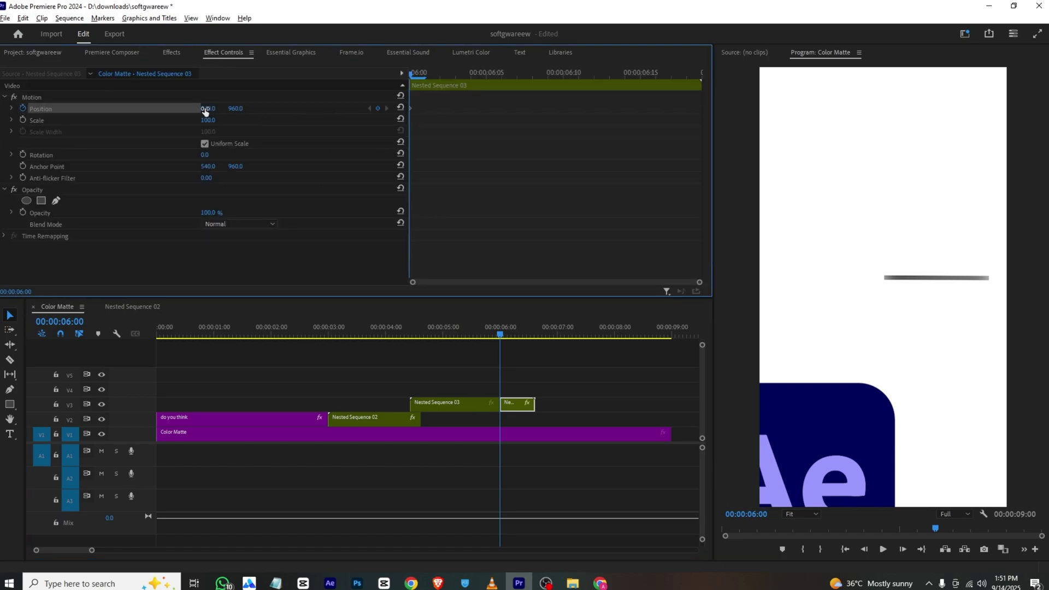
drag(208, 108, 1, 108)
- Place the black Color Matte on track V4 starting at 00:00:06:05 and set its Position X to 1035
click(17, 51)
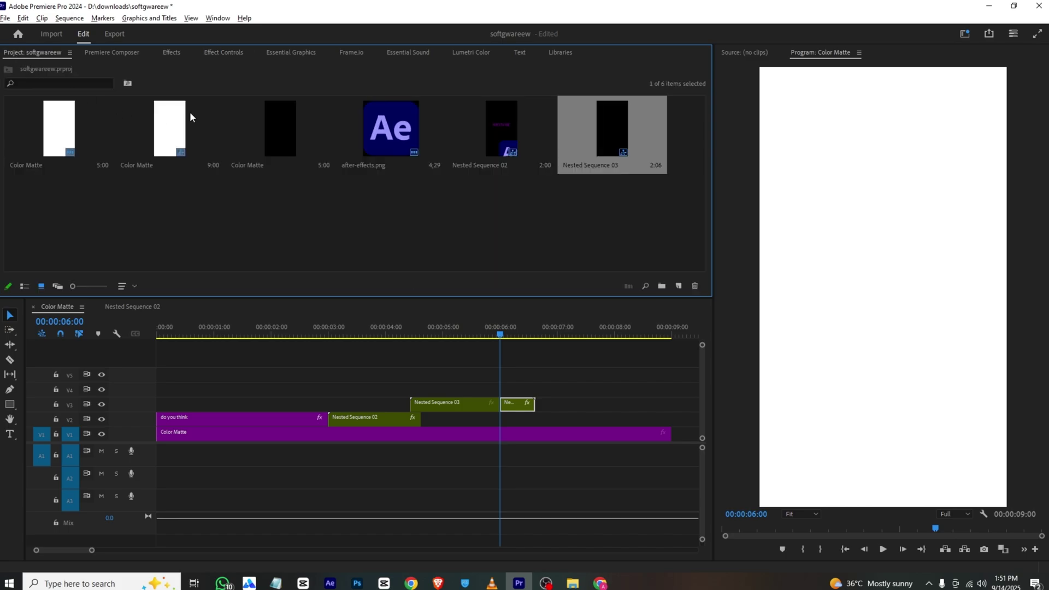
drag(305, 135, 509, 335)
drag(546, 388, 536, 391)
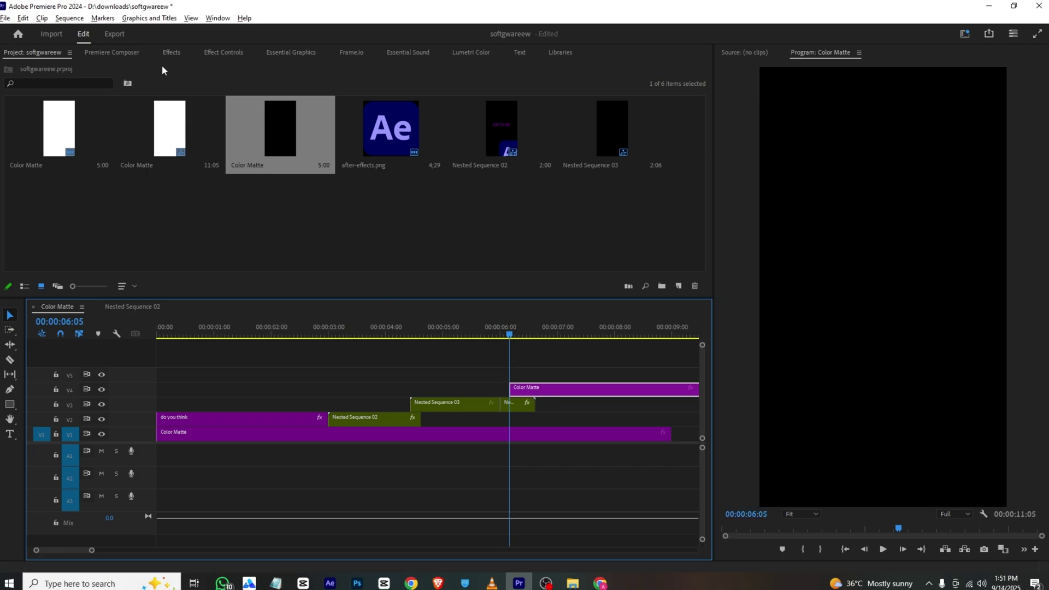
click(212, 53)
drag(208, 109, 478, 108)
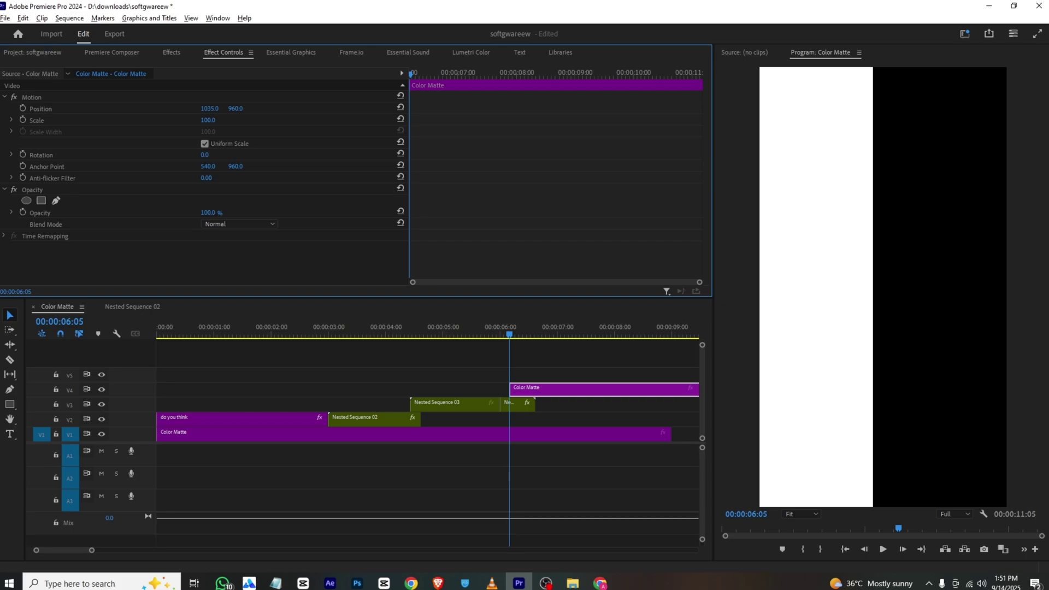
- Keyframe the black Color Matte's Position to slide in from beyond the frame's right edge to X 1035, and move the clip start to 00:00:06:00
click(23, 109)
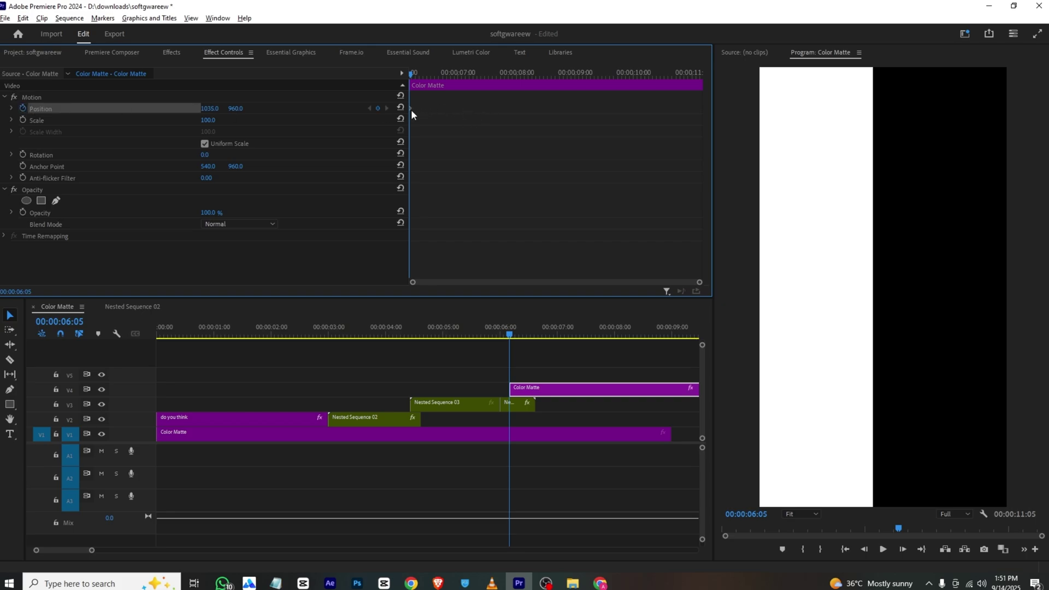
drag(410, 108, 561, 108)
drag(216, 109, 626, 108)
key(ctrl+s)
drag(524, 390, 516, 390)
key(space)
- Move the Color Matte's ending Position keyframe to about one second after the clip start, save the project and preview the slide
drag(561, 108, 478, 114)
click(424, 66)
drag(423, 67, 329, 65)
key(ctrl+s)
key(space)
key(space)
- Apply easing through temporal interpolation to both Position keyframes of the black Color Matte and play the slide from 00:00:06:00
drag(490, 97, 377, 123)
right_click(474, 109)
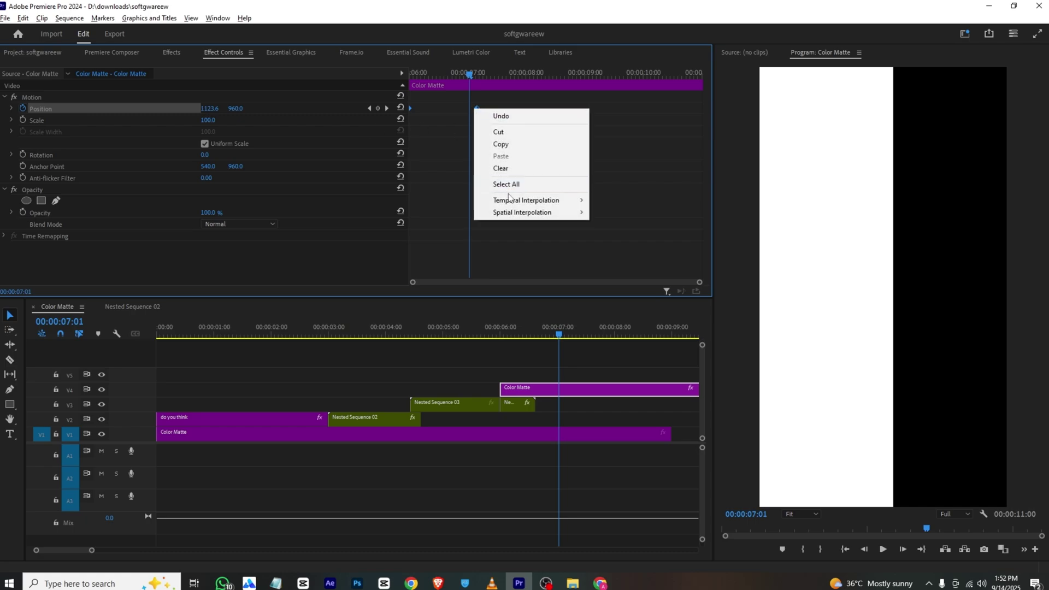
mouse_move(538, 200)
click(613, 266)
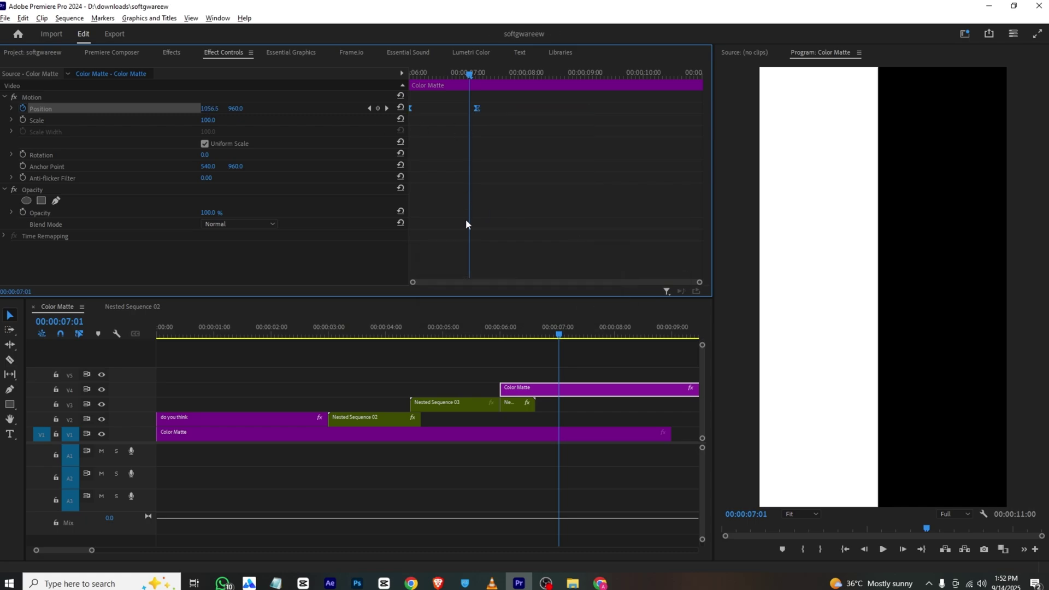
click(498, 335)
key(space)
key(space)
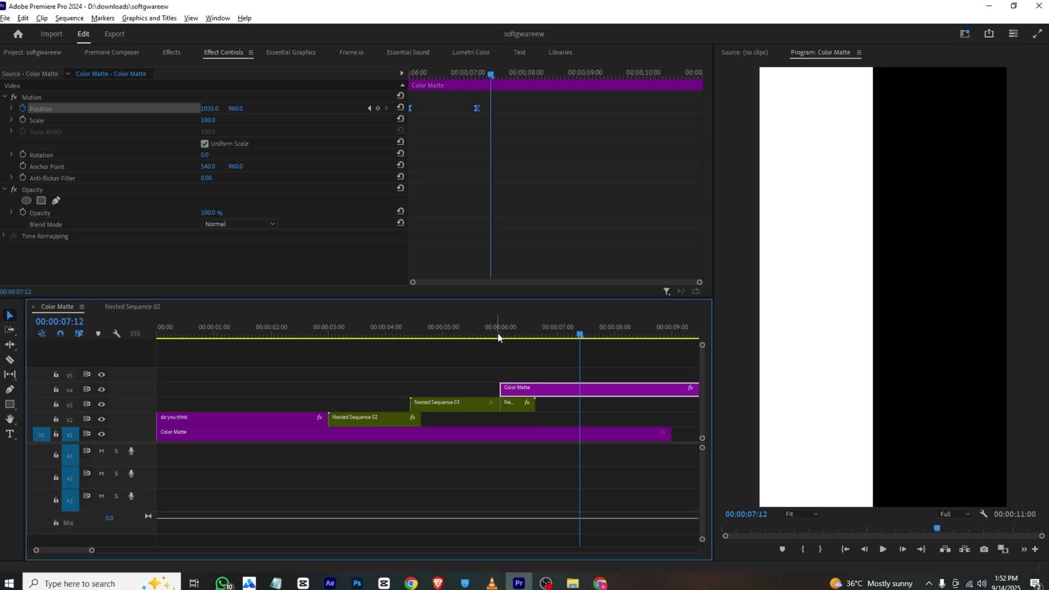
- Switch to VLC to examine the purple "Video Editing" box in the reference video, and return to Premiere Pro
click(491, 583)
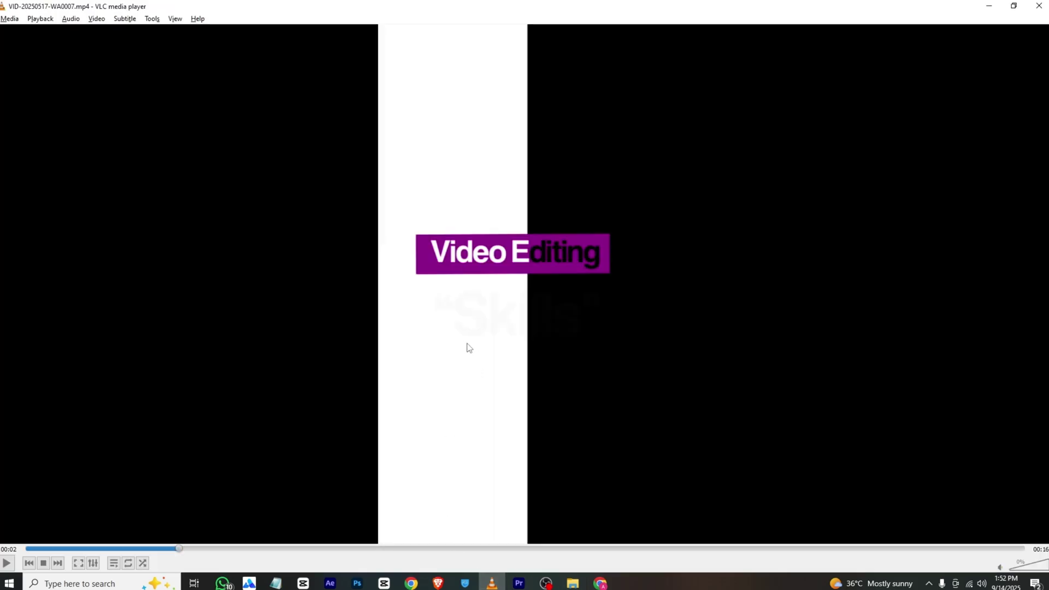
mouse_move(519, 584)
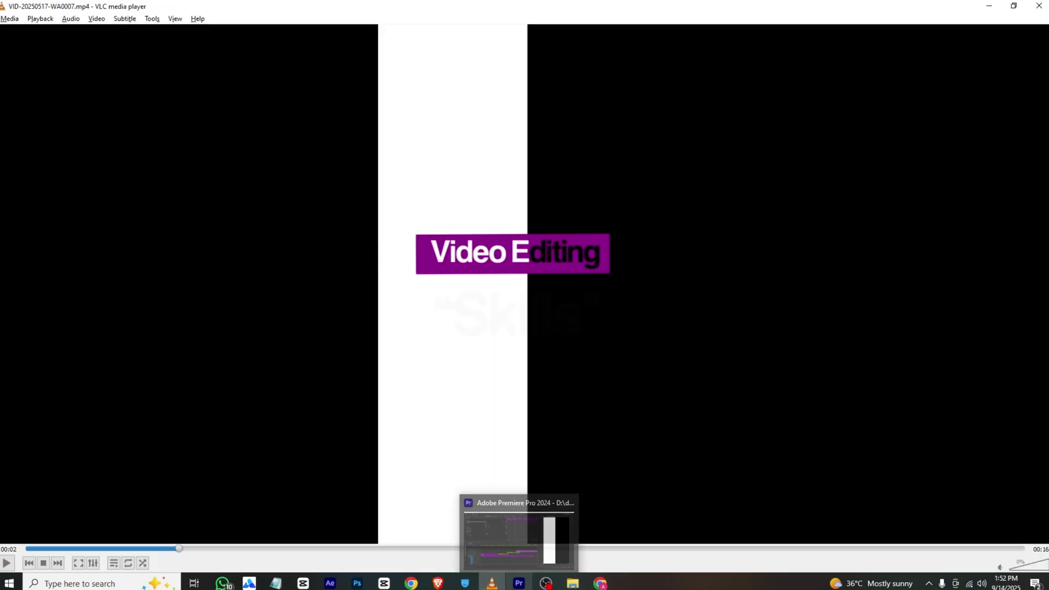
click(533, 507)
click(492, 584)
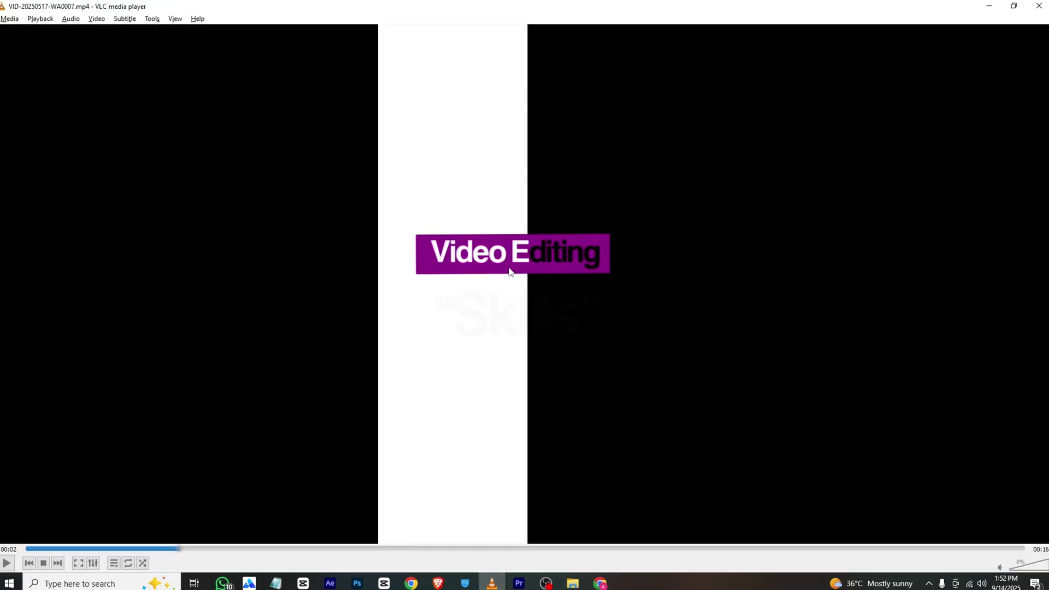
click(520, 584)
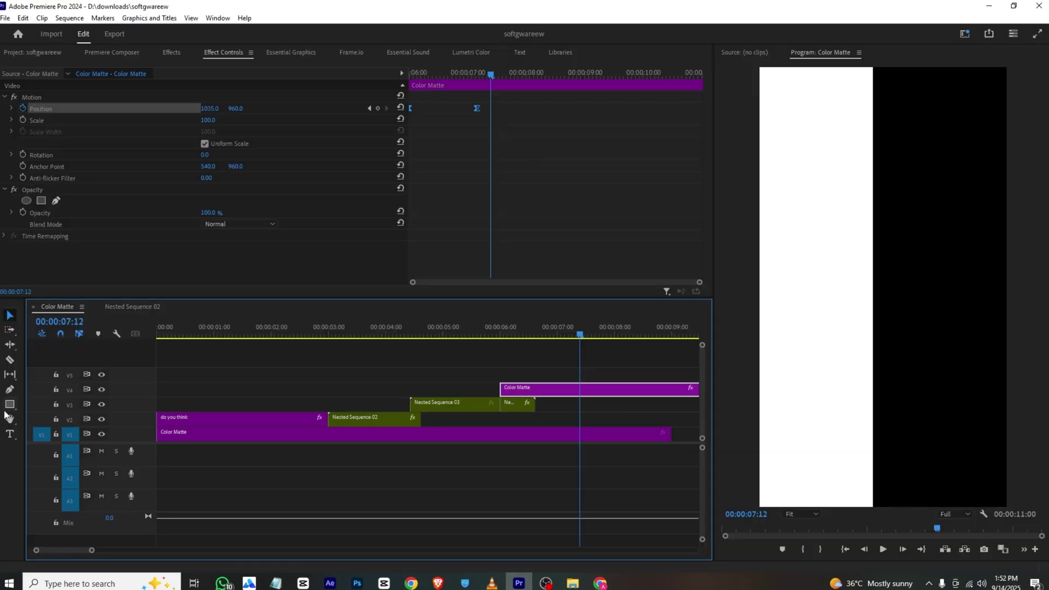
- Draw a rectangle about 709 by 154 px across the black-and-white split at 00:00:07:12, with its purple fill enabled and stroke disabled
click(543, 366)
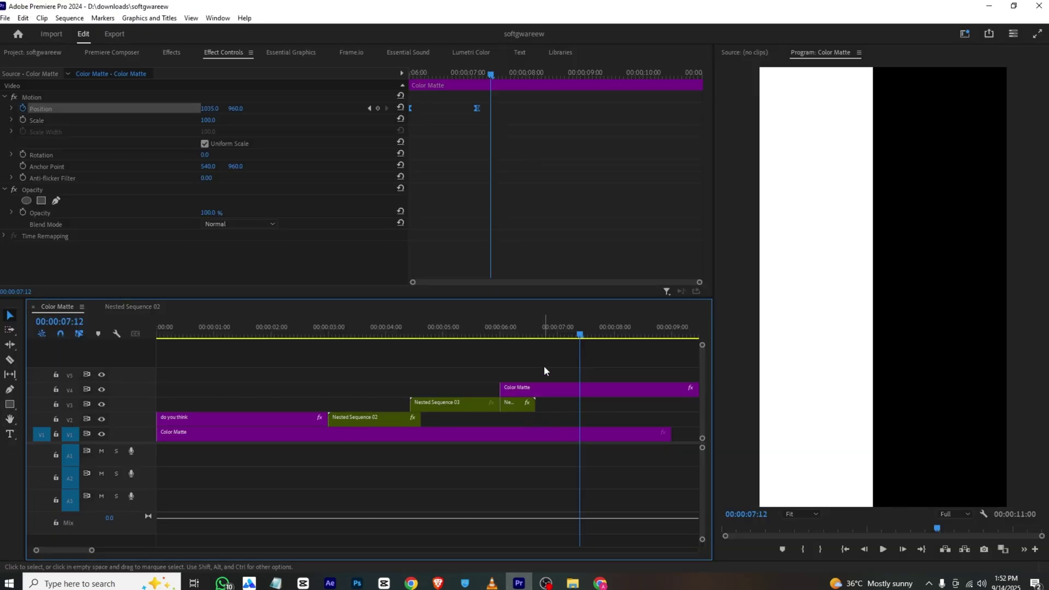
click(11, 405)
mouse_move(799, 237)
mouse_down()
mouse_move(812, 258)
mouse_move(963, 277)
mouse_up()
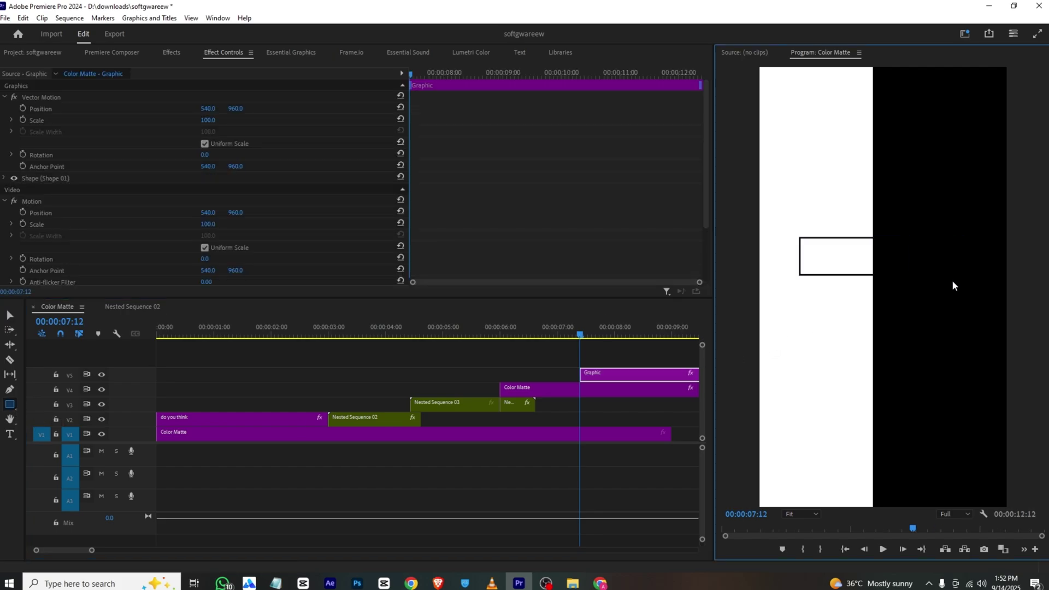
click(288, 52)
scroll(111, 221, down, 5)
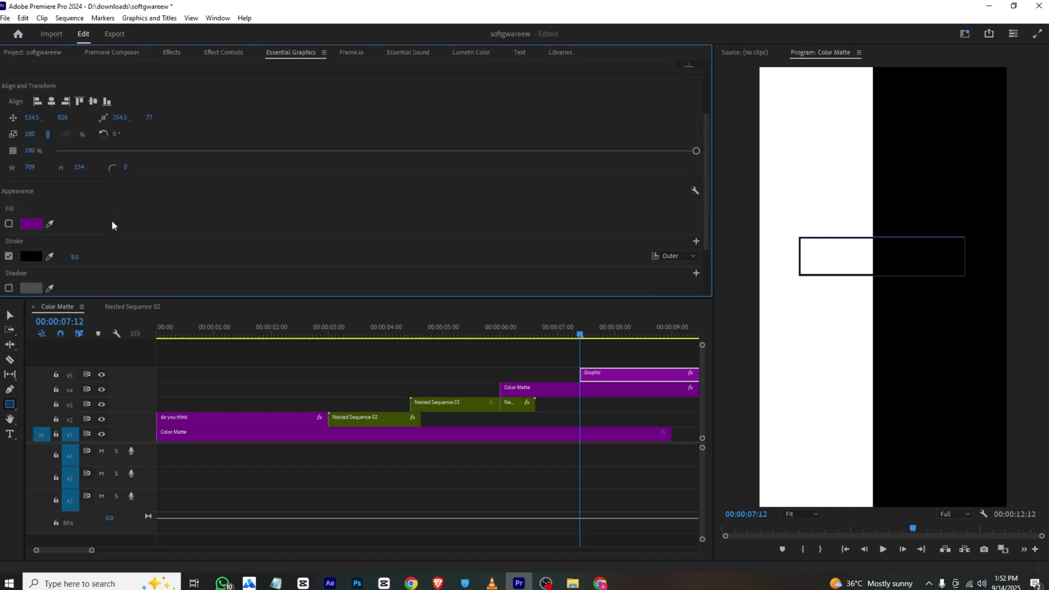
click(8, 190)
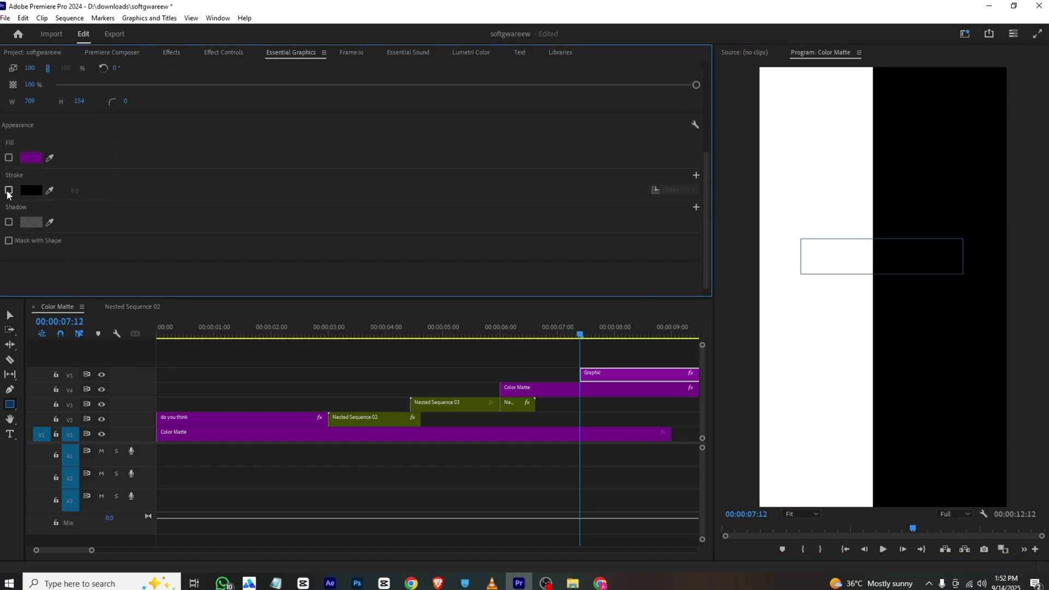
click(9, 158)
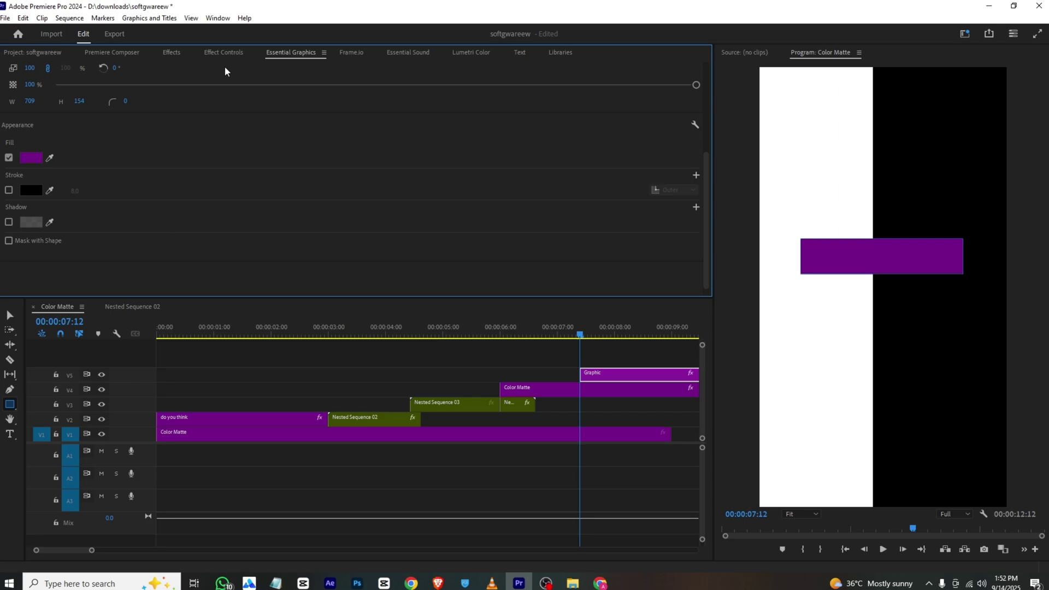
- Set the purple rectangle's Vector Motion Position to 506, 1070
click(218, 49)
drag(230, 109, 291, 108)
mouse_move(215, 109)
mouse_down()
mouse_move(197, 109)
mouse_move(207, 109)
mouse_up()
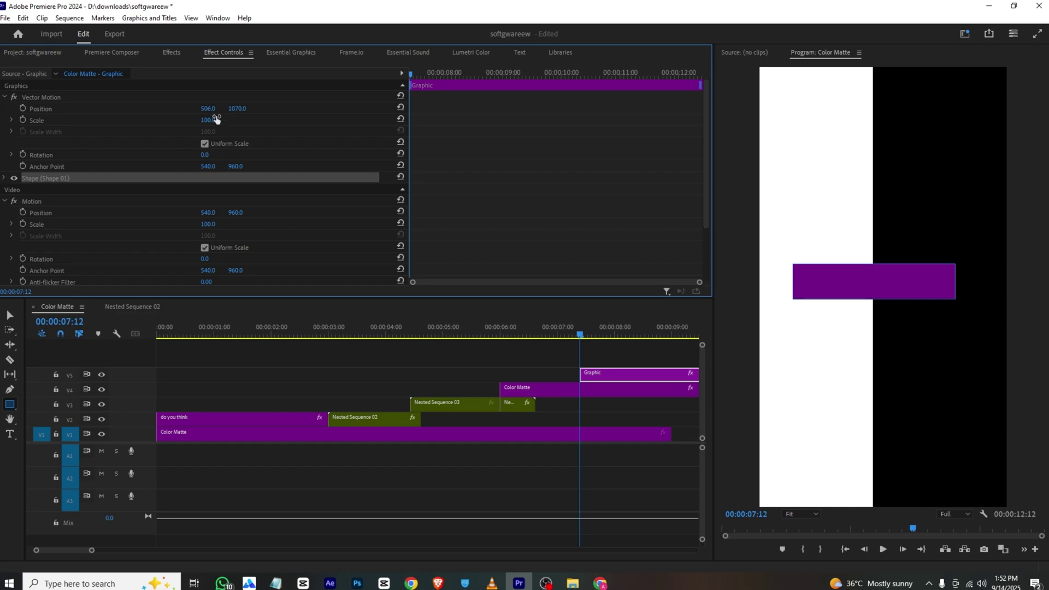
- Disable Uniform Scale in the rectangle's Vector Motion and move its anchor point to the middle of the purple box's left edge
click(43, 166)
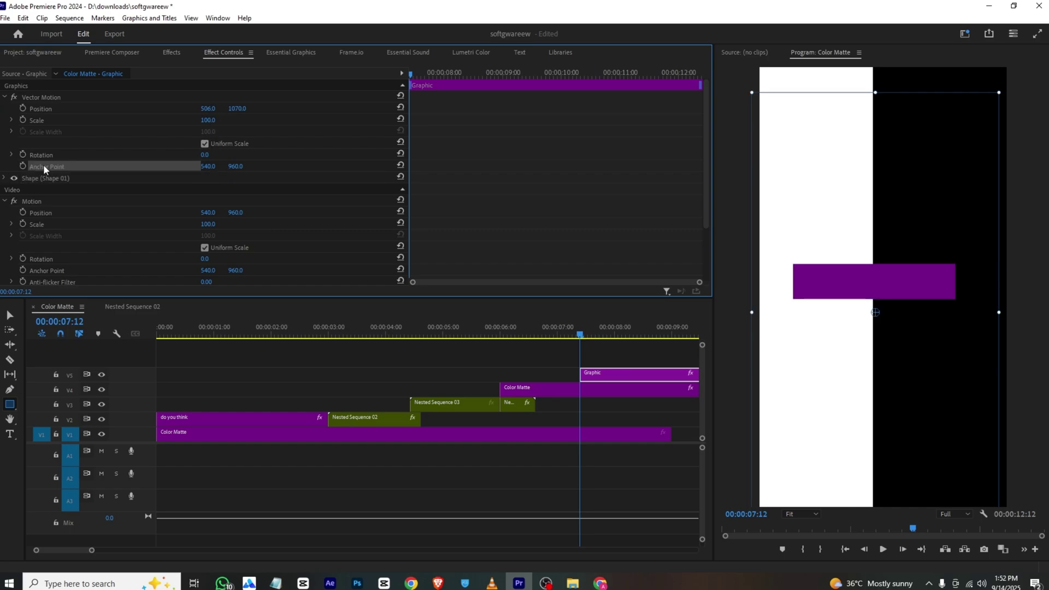
click(205, 145)
drag(877, 314, 794, 281)
key(ctrl+z)
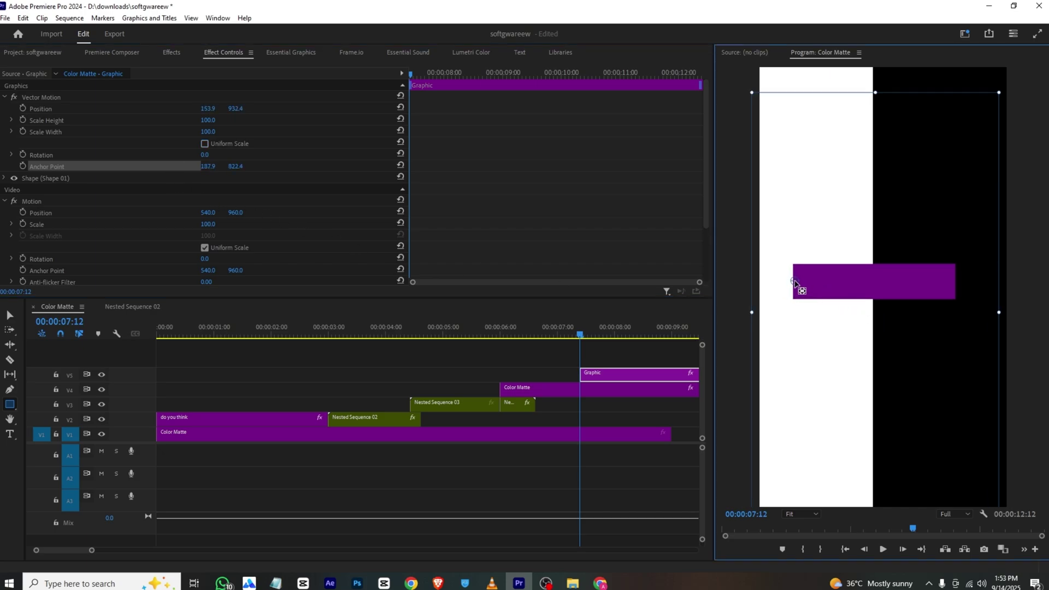
- Keyframe the rectangle's Vector Motion Scale Width to grow from collapsed at 00:00:07:12 to 100 about one second further on
click(25, 130)
drag(411, 131, 502, 139)
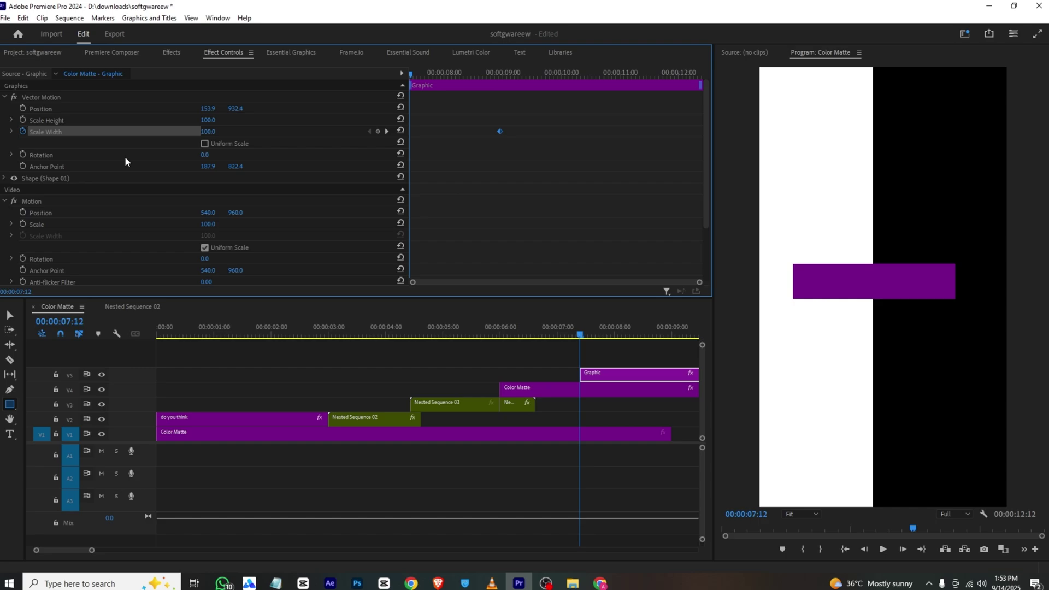
drag(207, 131, 153, 131)
key(ctrl+s)
key(space)
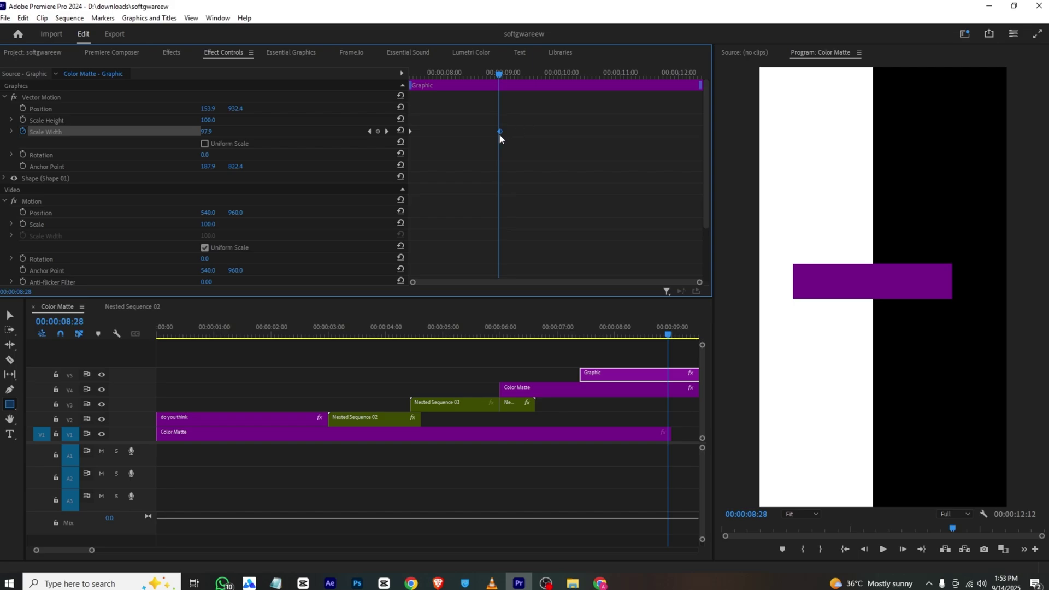
drag(500, 133, 464, 132)
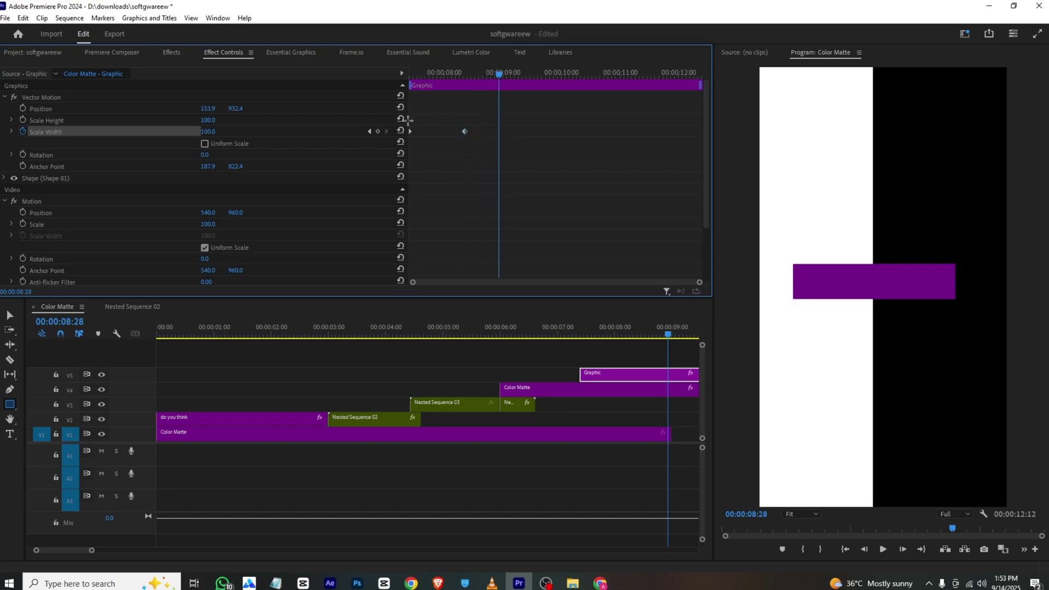
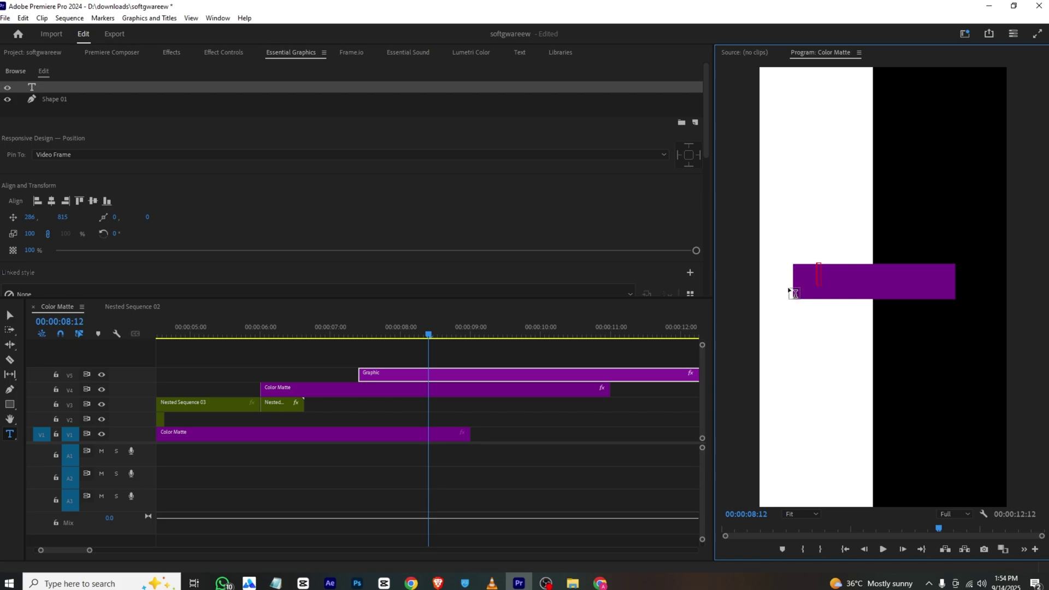
key(ctrl+v)
click(224, 52)
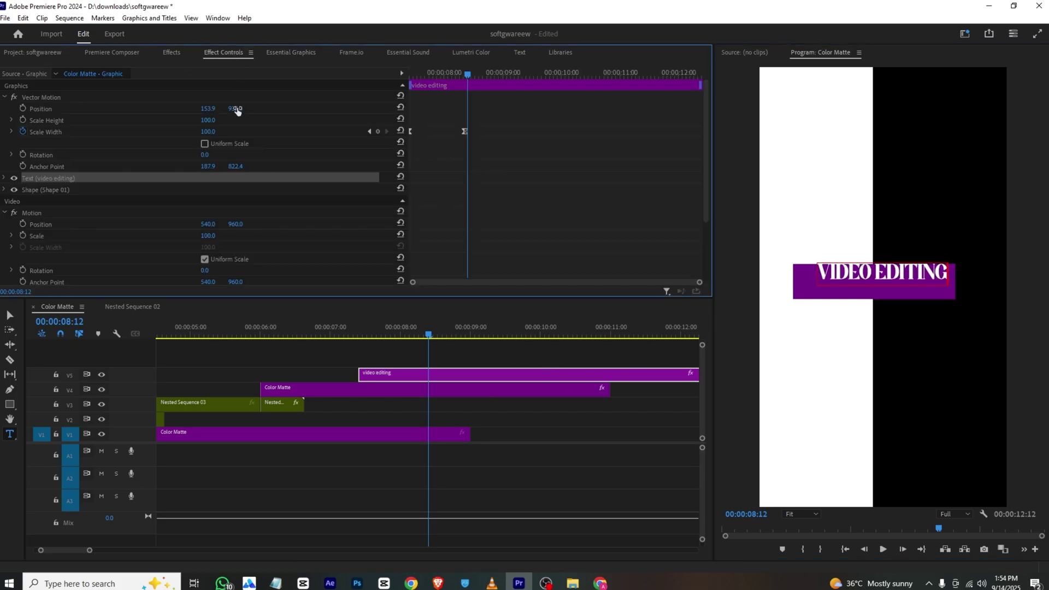
drag(235, 108, 268, 108)
key(ctrl+z)
key(ctrl+z)
key(ctrl+z)
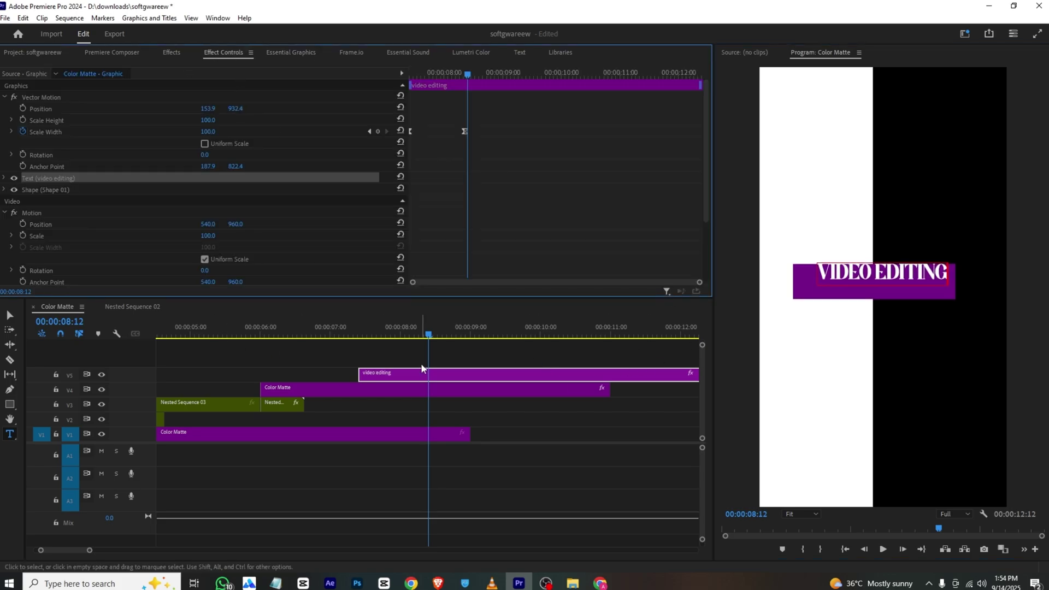
- Nest the purple rectangle's graphic clip on V5, keeping the default sequence name
drag(394, 331, 368, 330)
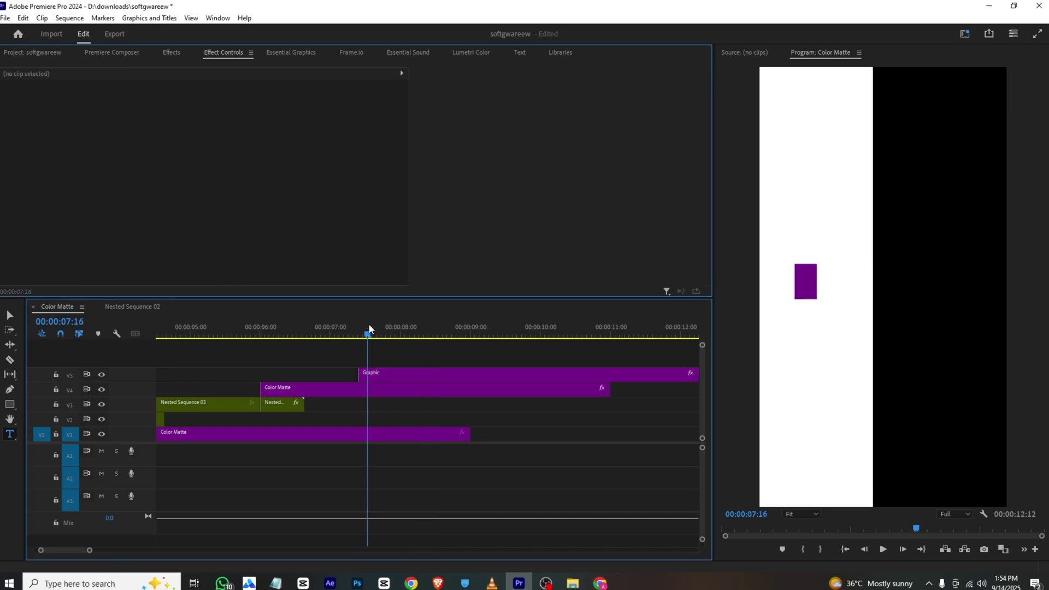
click(806, 293)
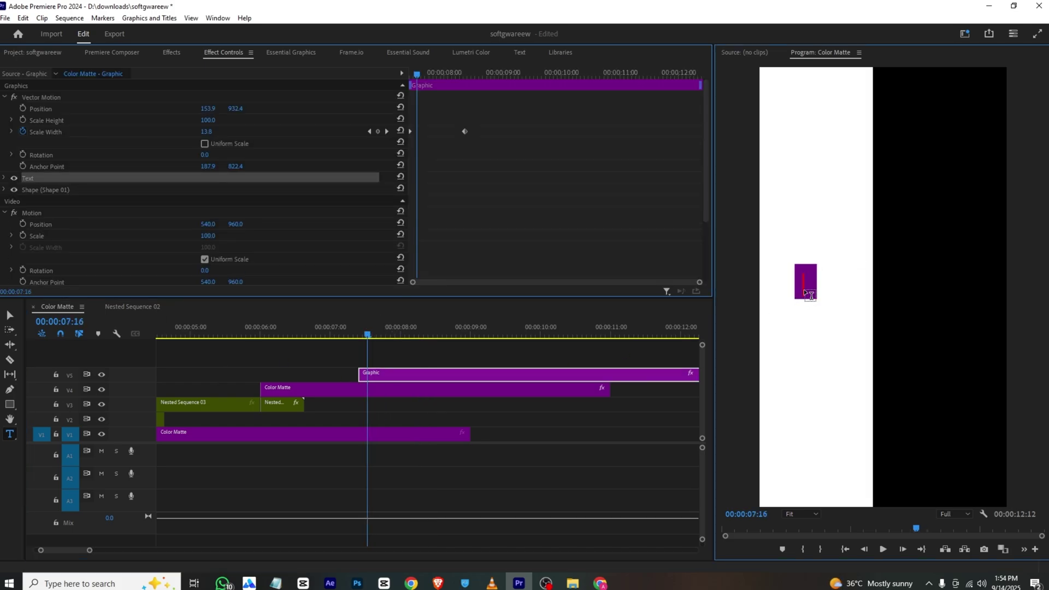
right_click(390, 376)
click(411, 313)
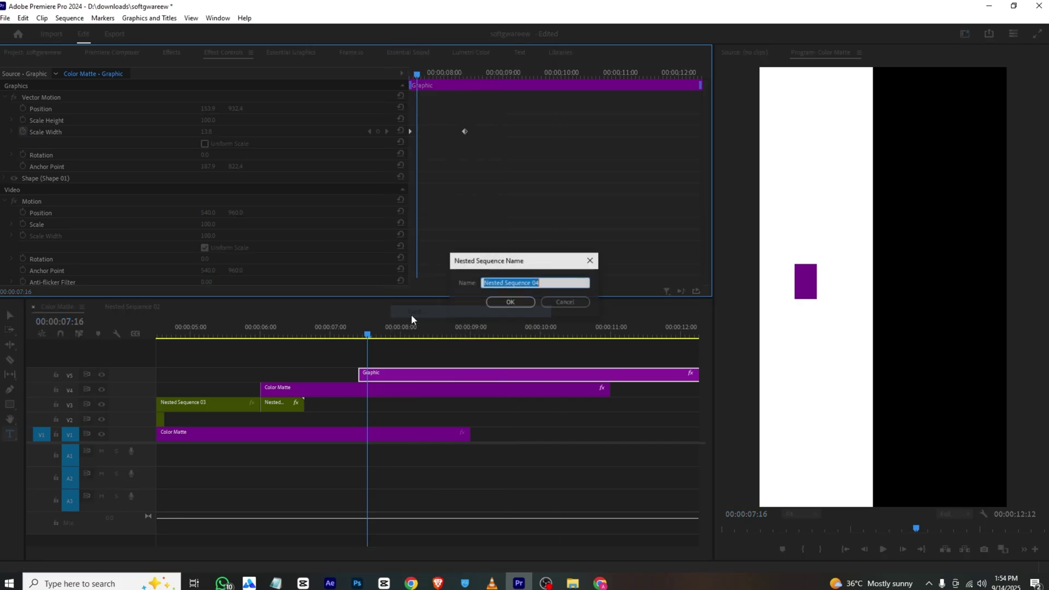
key(Return)
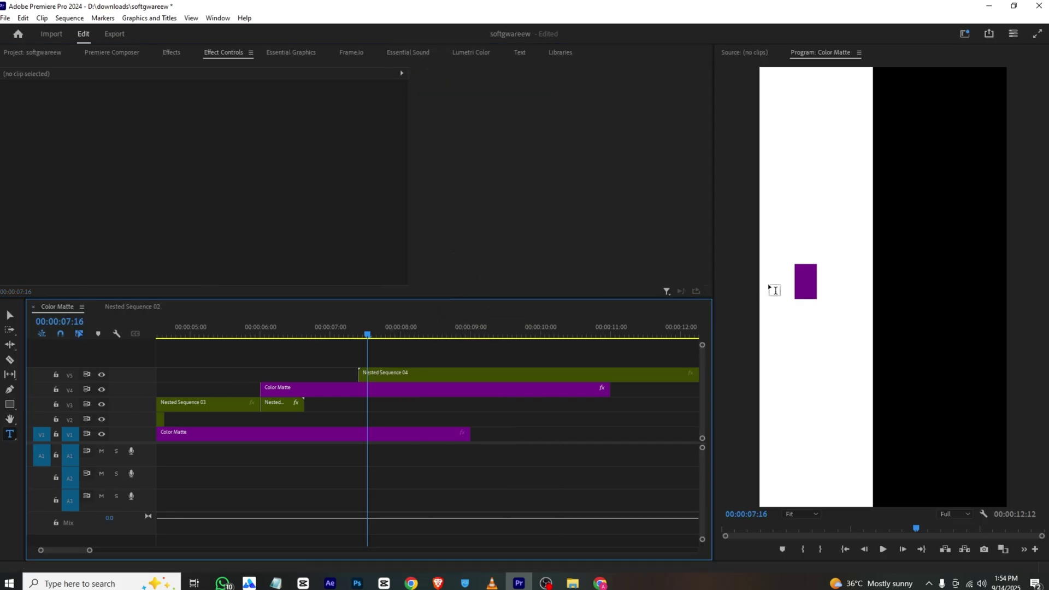
- Add "VIDEO EDITING" as a separate text clip above the nested box, check the reference in VLC, and start the clip just before 00:00:08:16
click(808, 288)
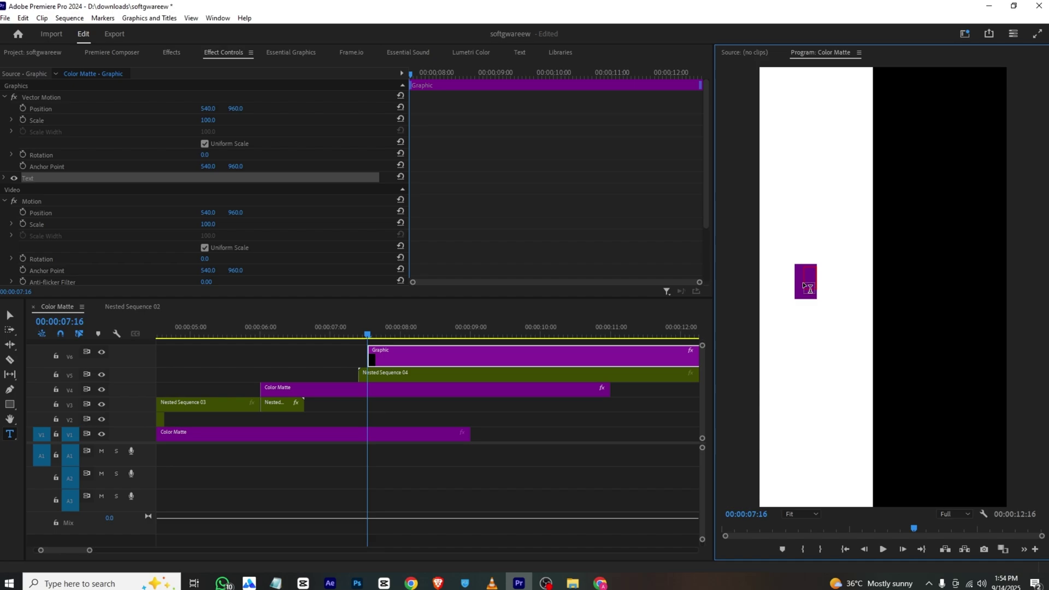
text(VIDEO EDITING)
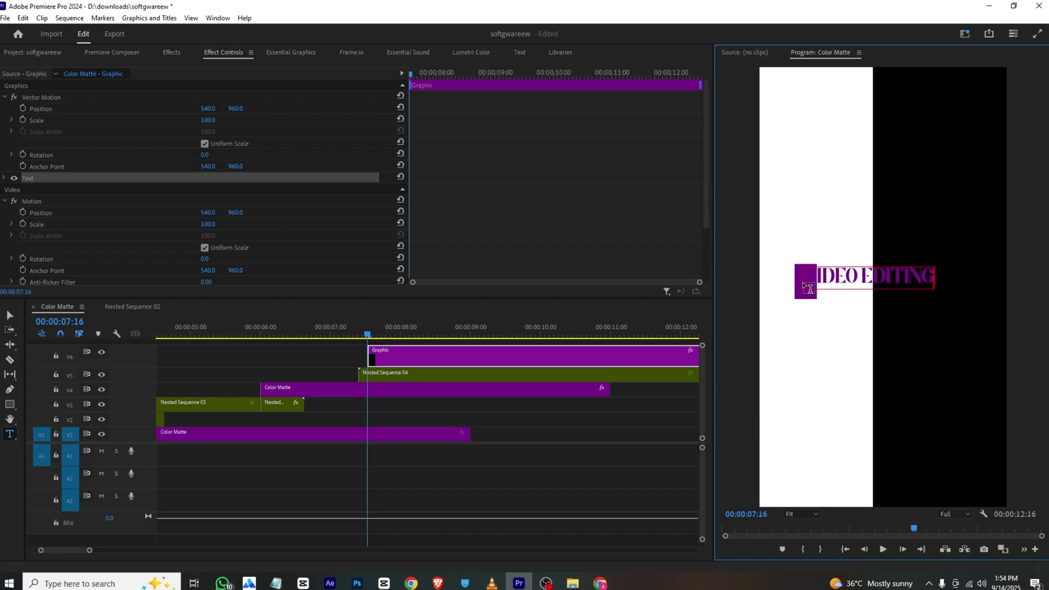
click(491, 583)
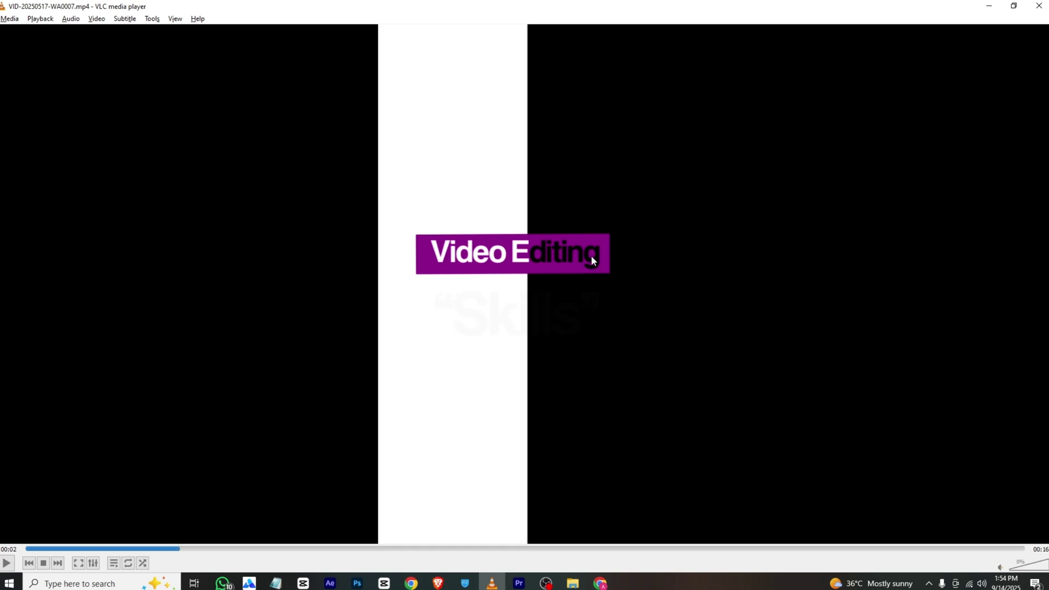
key(alt+Tab)
click(407, 350)
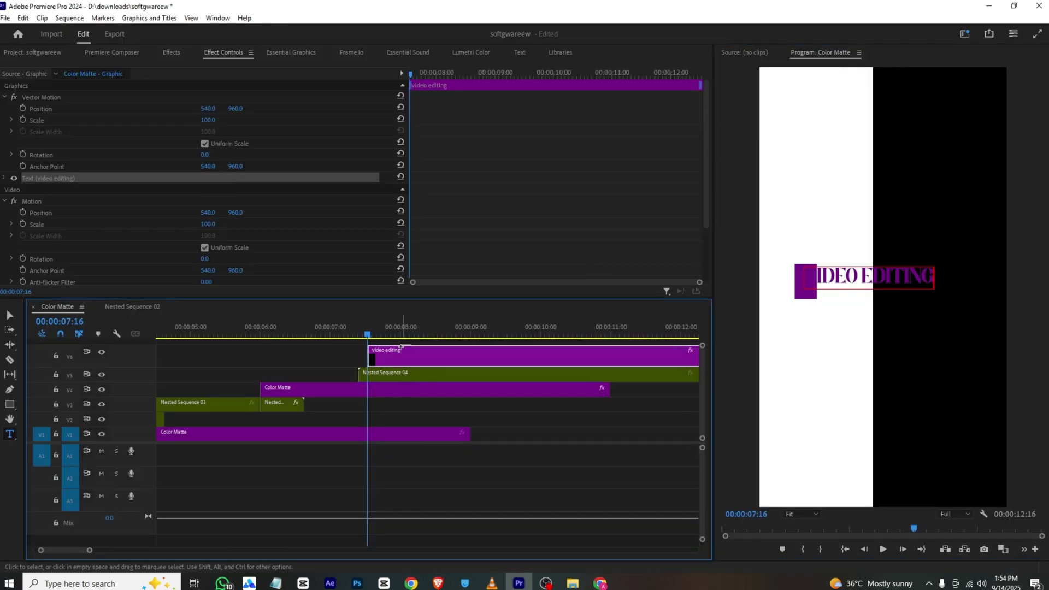
drag(400, 334, 508, 357)
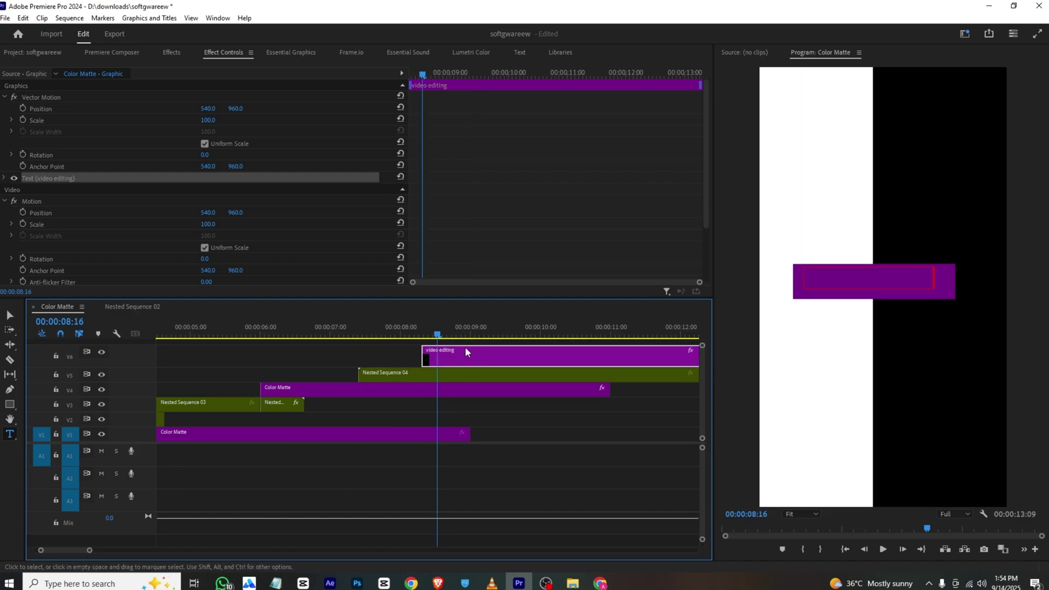
click(289, 57)
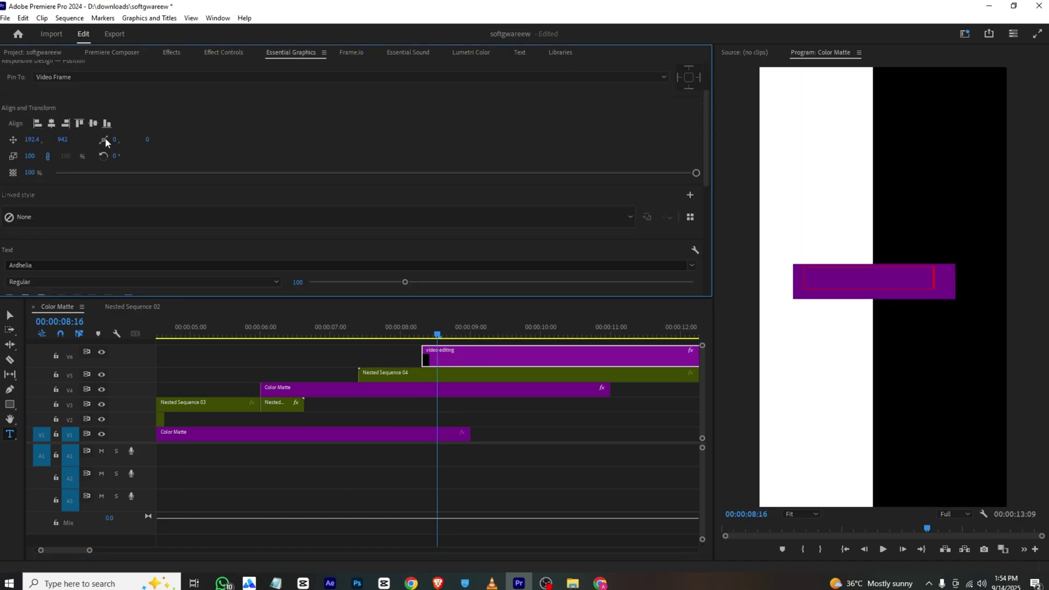
scroll(105, 140, down, 3)
scroll(106, 163, down, 3)
click(32, 181)
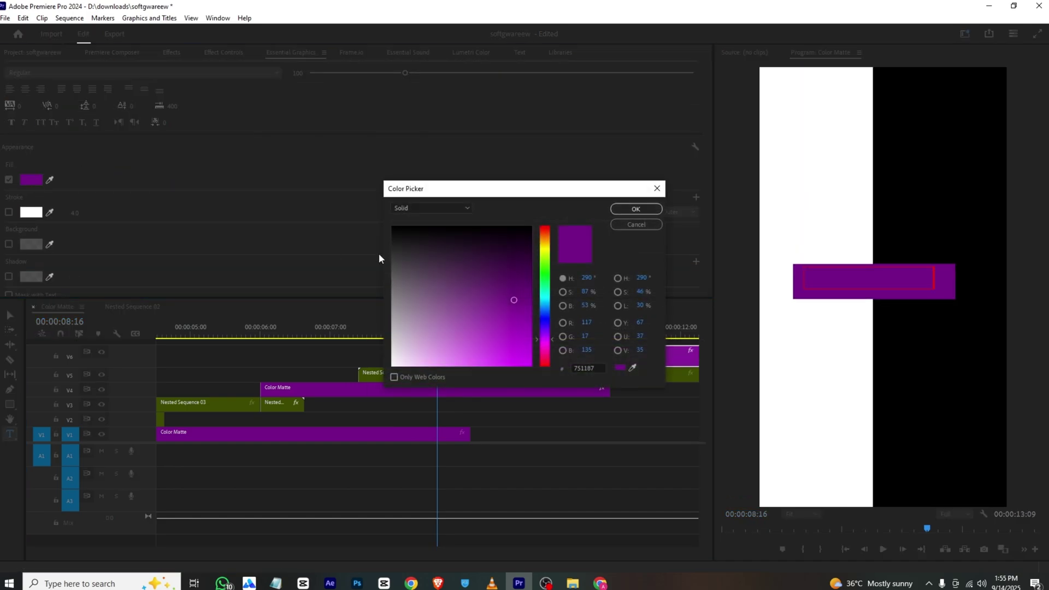
click(636, 209)
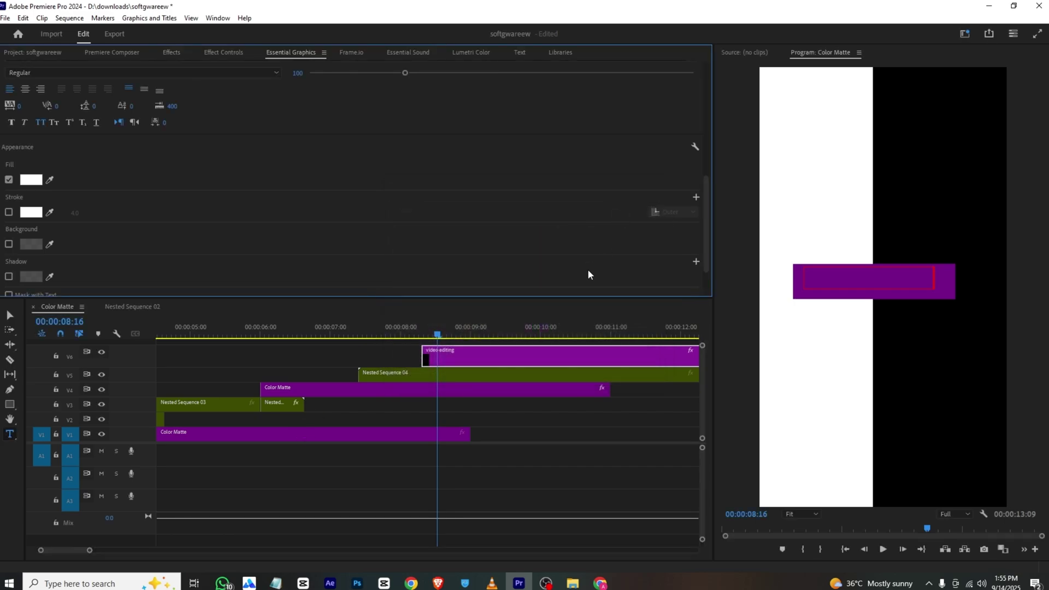
- Set the fill of the whole "VIDEO EDITING" text to white, FFFFFF
click(233, 56)
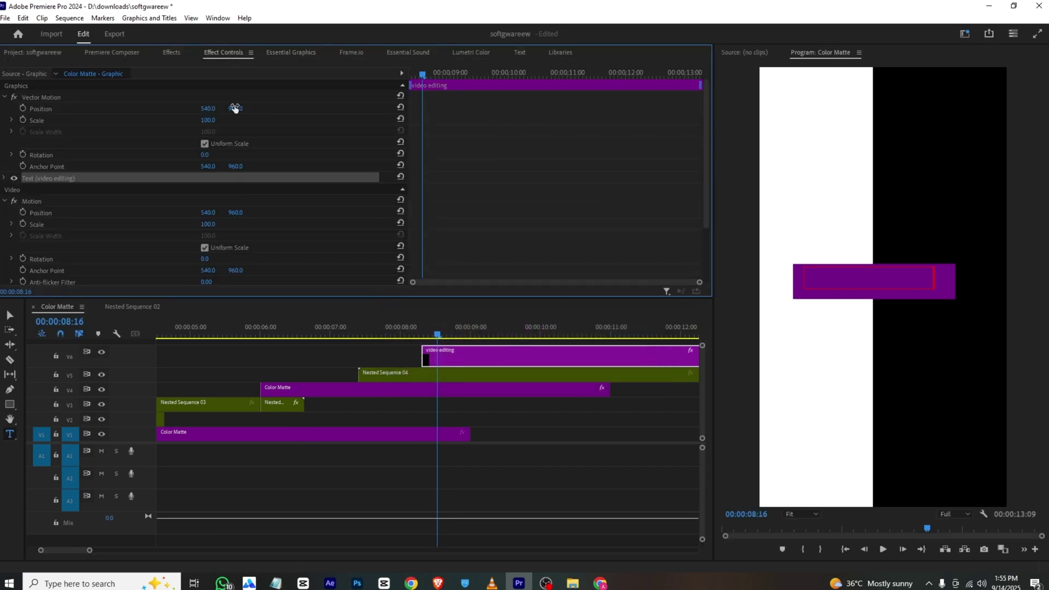
click(306, 55)
double_click(873, 284)
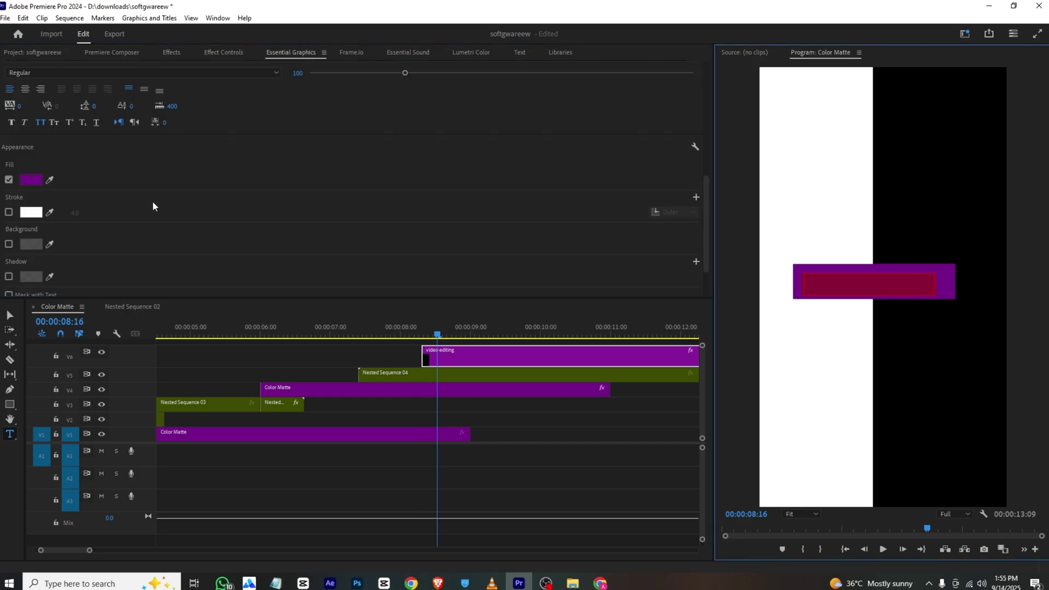
click(34, 184)
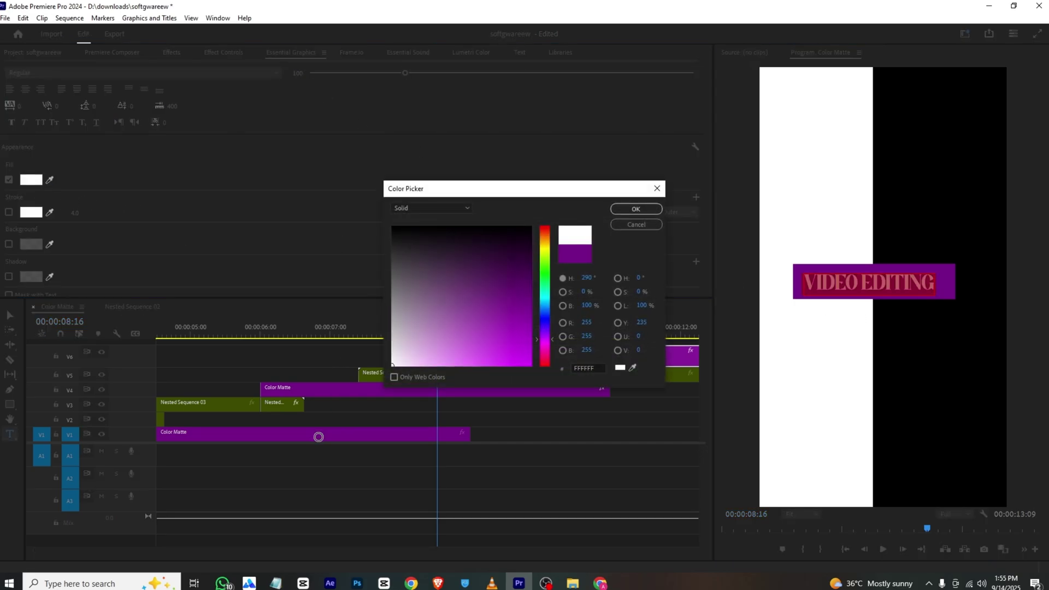
click(636, 209)
- Set the "VIDEO EDITING" text's Vector Motion Scale to 112 and its Position to 548, 981
click(237, 54)
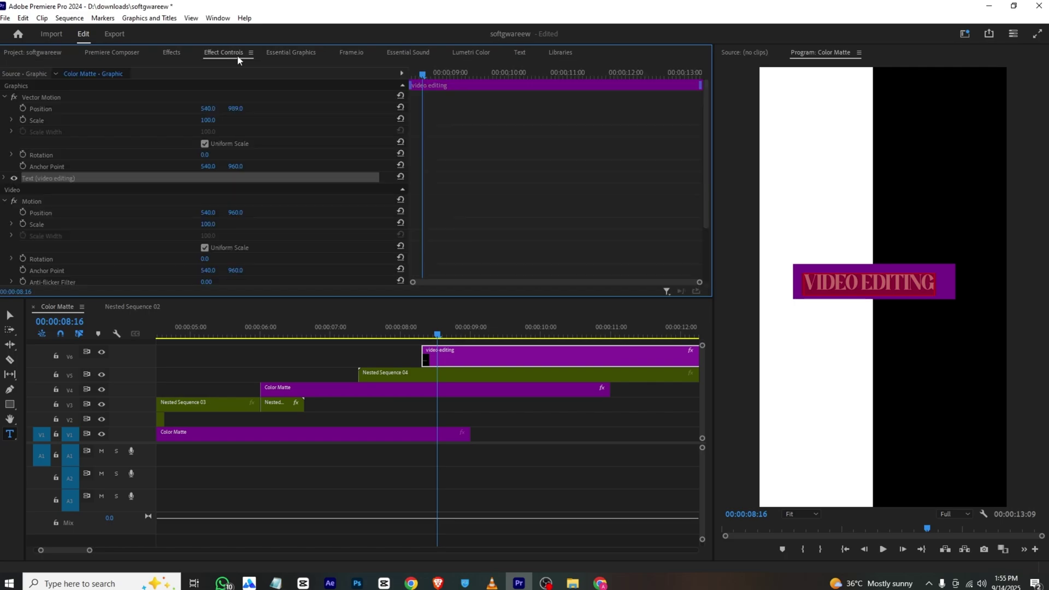
drag(213, 123, 233, 110)
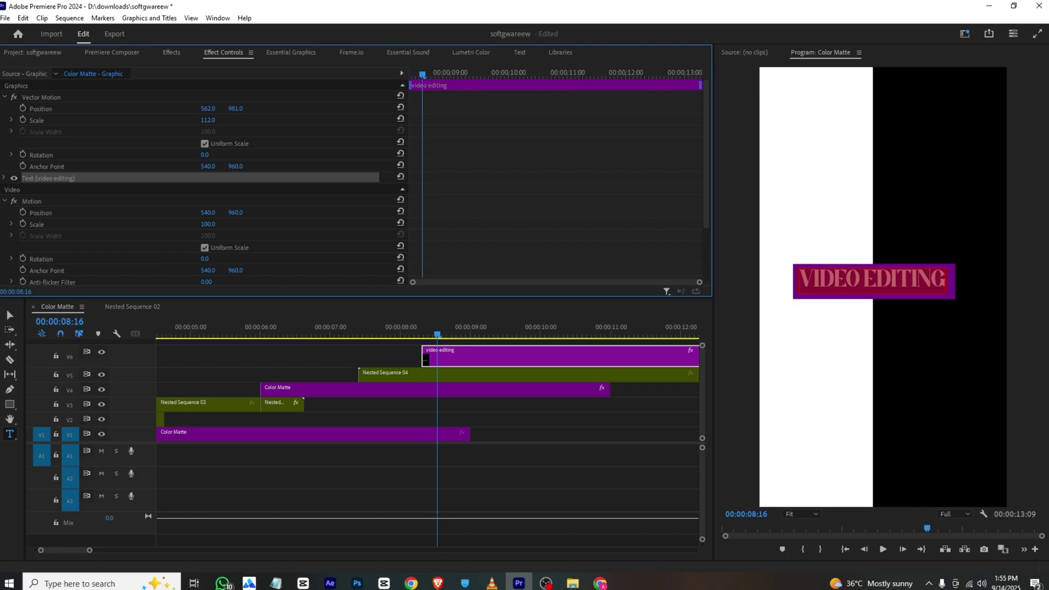
click(405, 359)
click(462, 365)
click(462, 365)
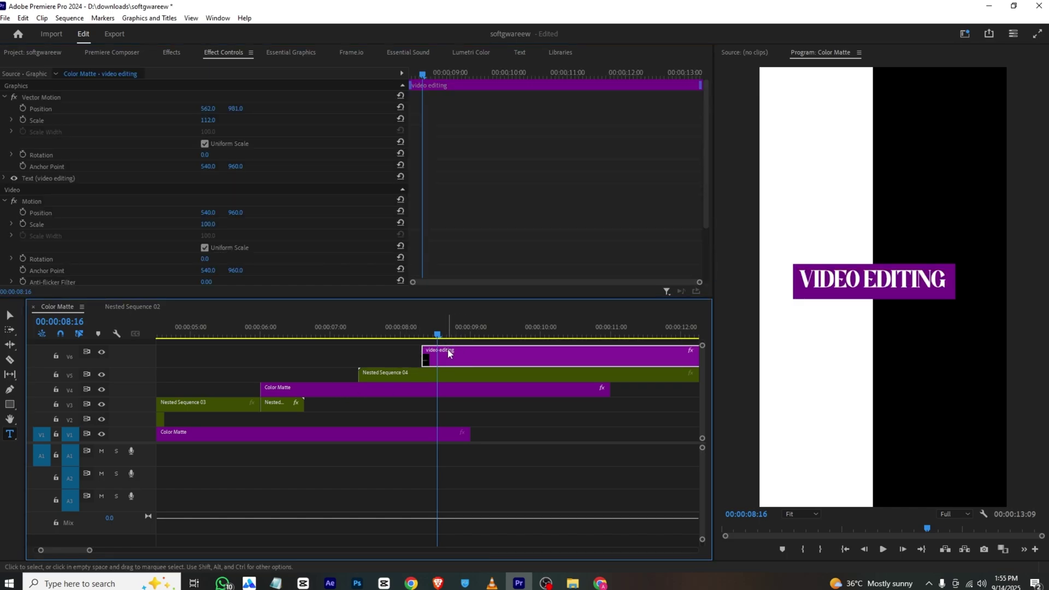
drag(211, 107, 200, 108)
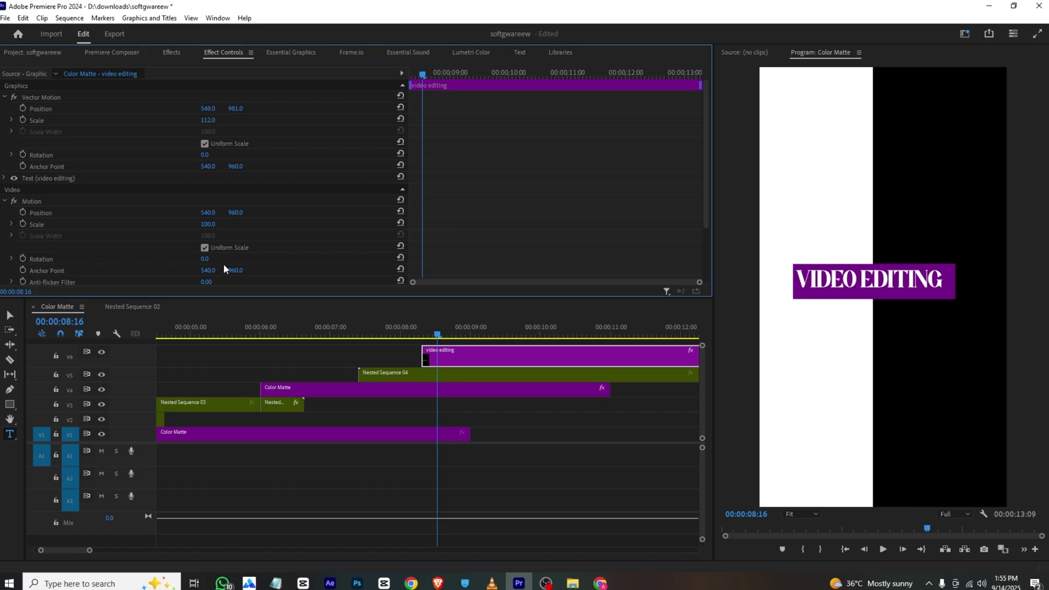
- Narrow the purple rectangle slightly from its right edge inside Nested Sequence 04 and return to the Color Matte sequence
click(454, 376)
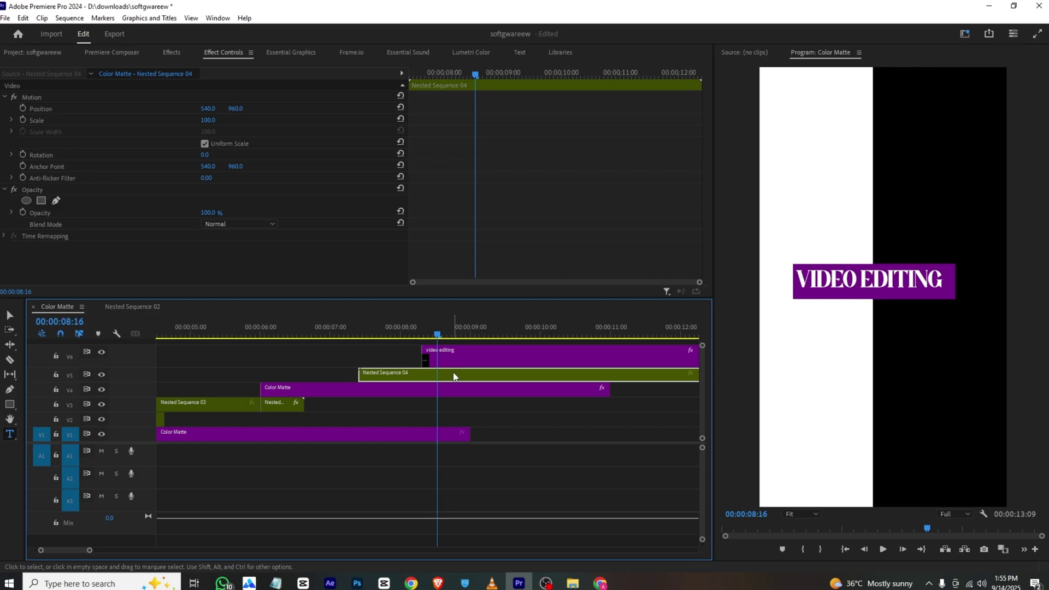
double_click(453, 376)
click(424, 345)
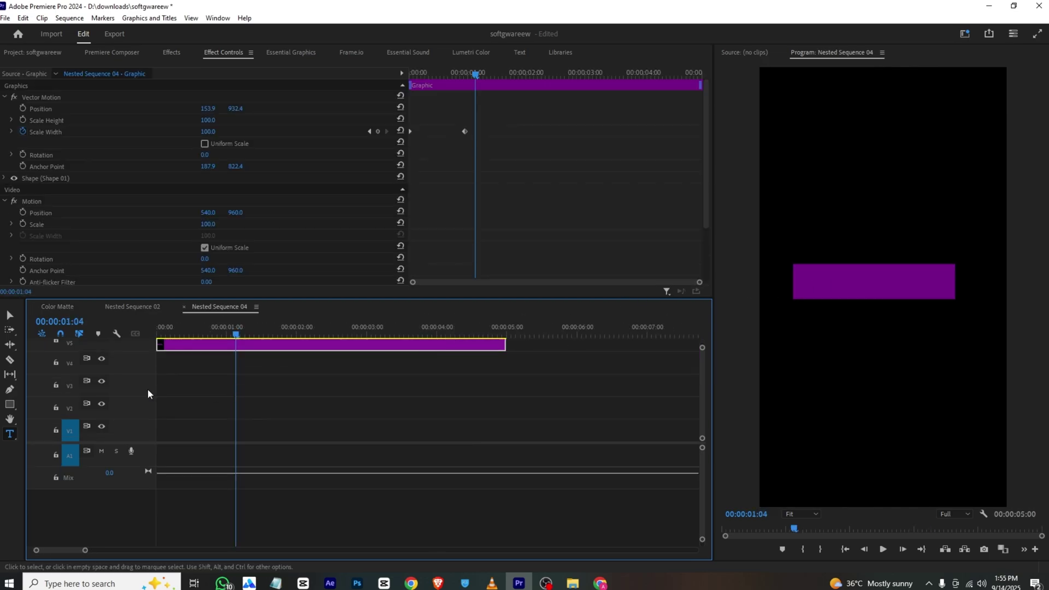
key(v)
click(880, 288)
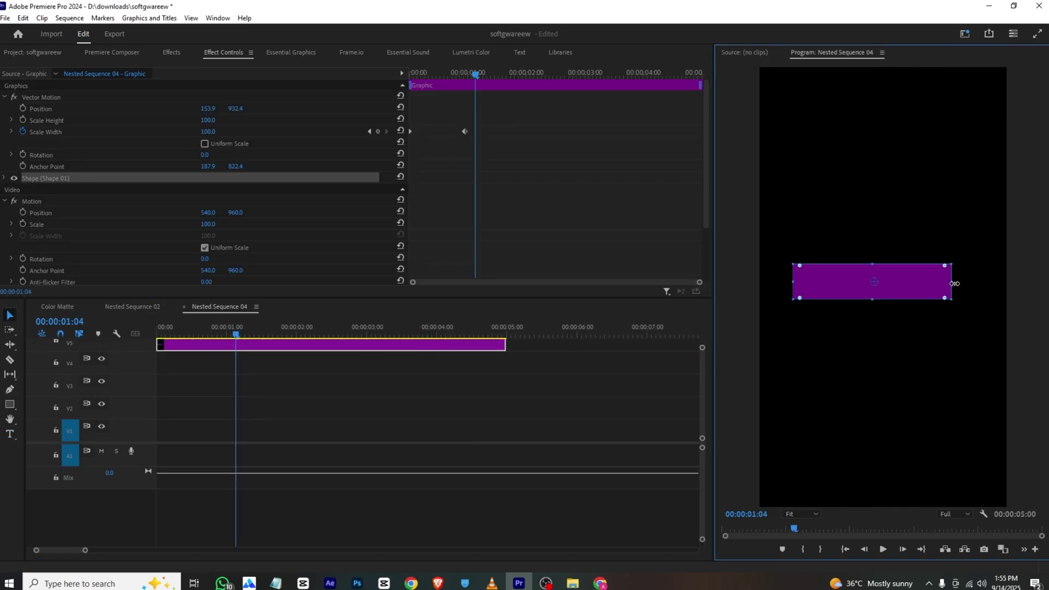
drag(956, 283, 952, 284)
click(58, 307)
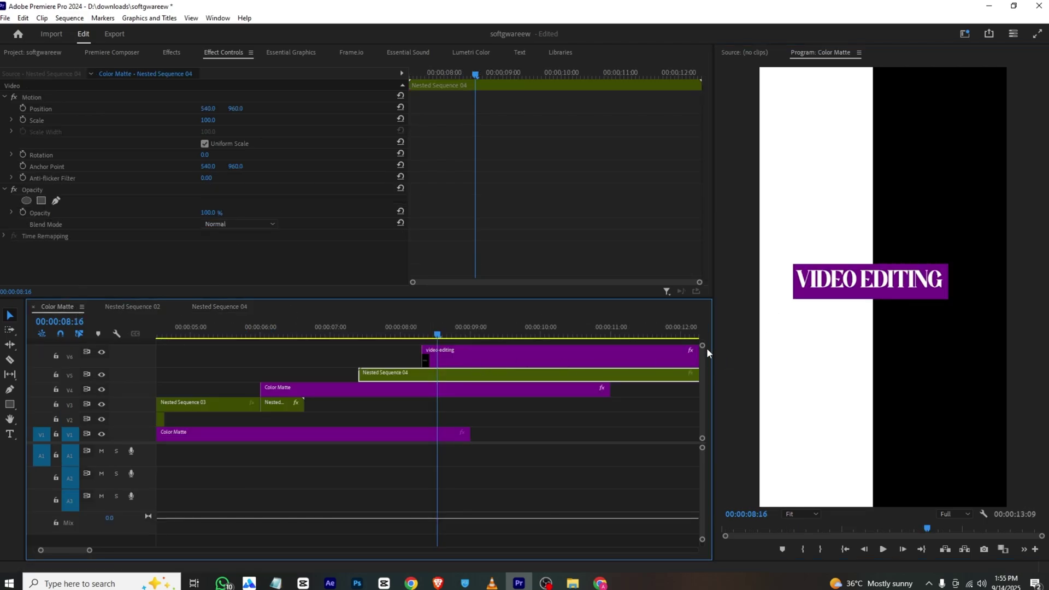
- Duplicate the "VIDEO EDITING" text clip onto track V7, directly above the original
drag(703, 346, 703, 365)
click(458, 381)
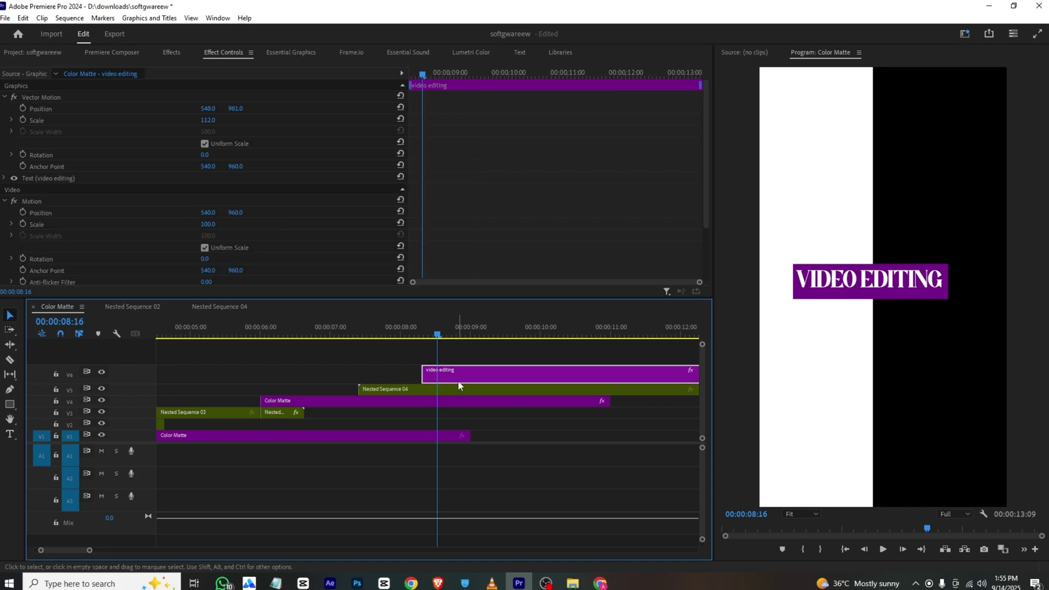
drag(457, 376, 460, 354)
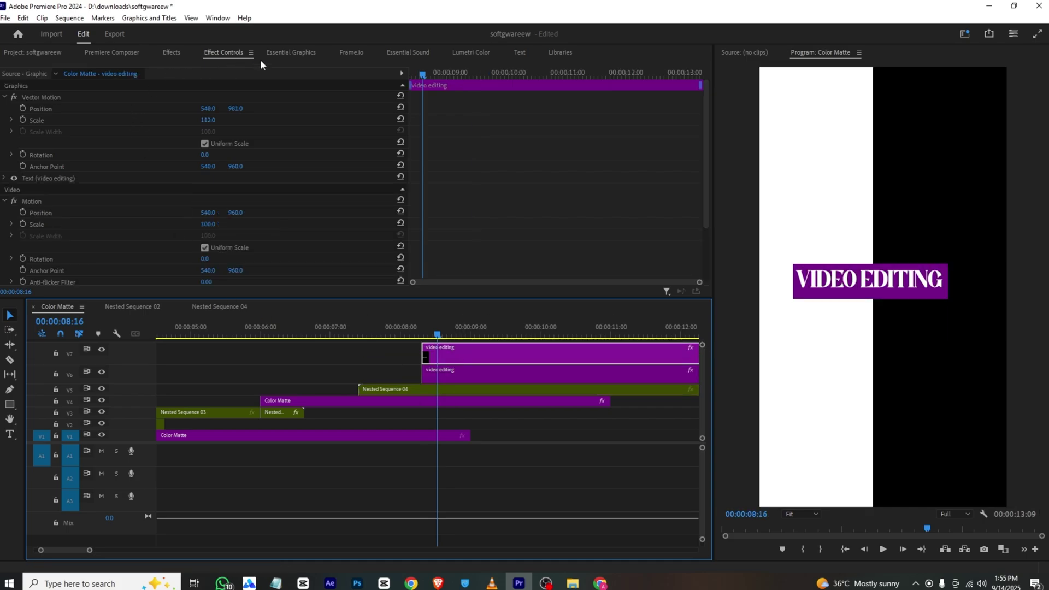
- Delete "VIDEO E" from the upper text copy on V7, keeping only "DITING"
click(273, 52)
click(57, 88)
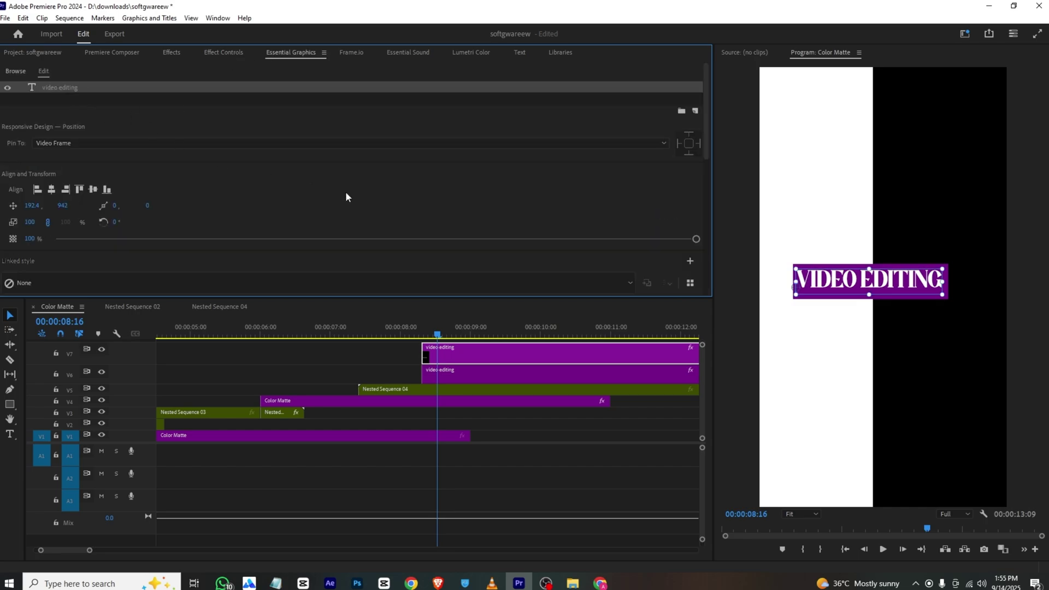
scroll(363, 204, down, 5)
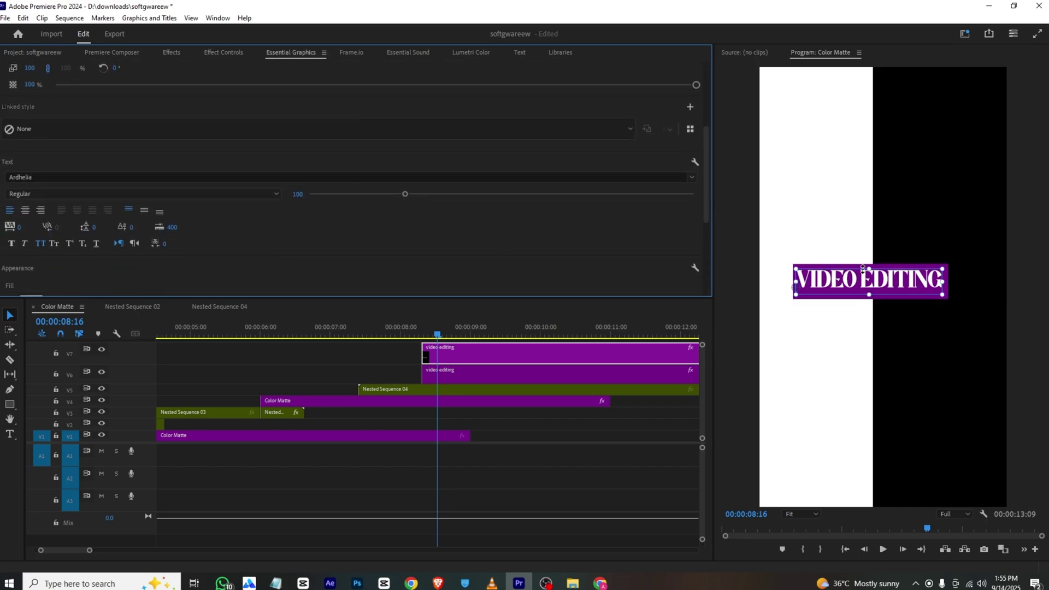
double_click(874, 281)
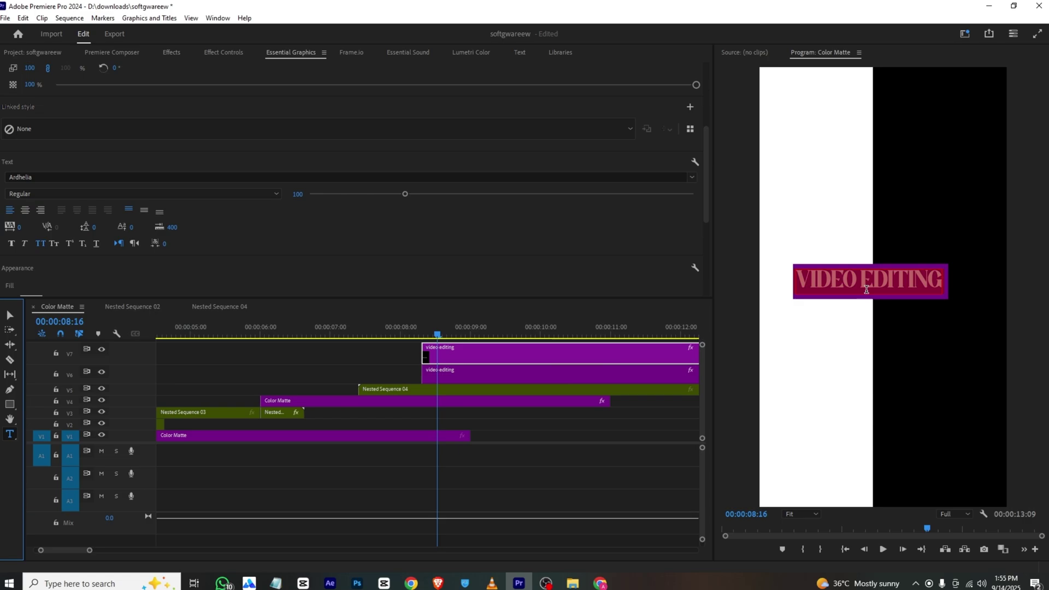
drag(871, 277, 794, 284)
- Delete "DITING" from the lower text clip on V6, keeping only "VIDEO E"
click(485, 369)
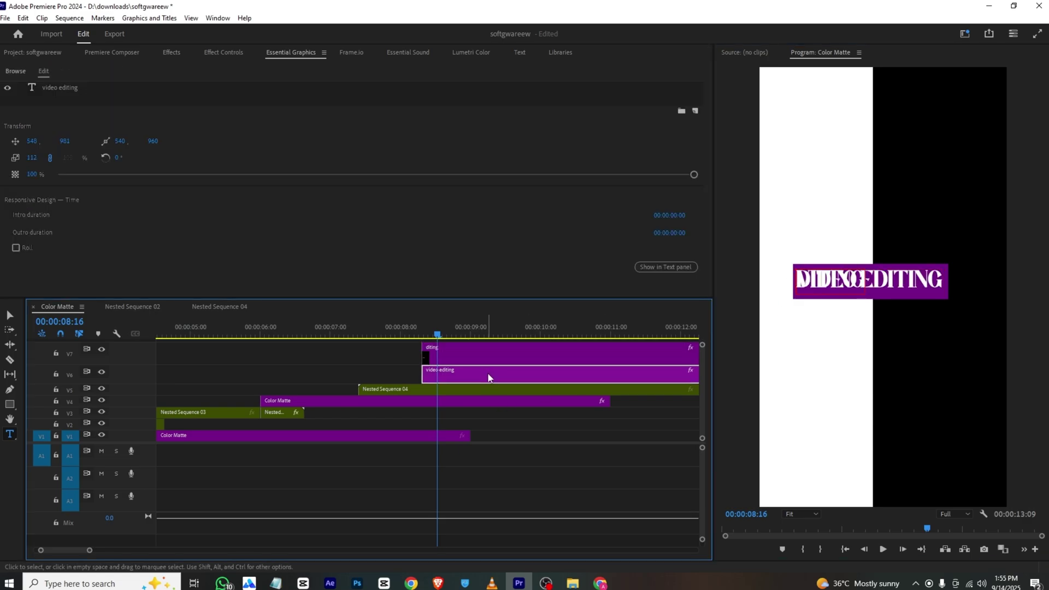
click(89, 83)
scroll(118, 156, down, 3)
scroll(121, 161, down, 3)
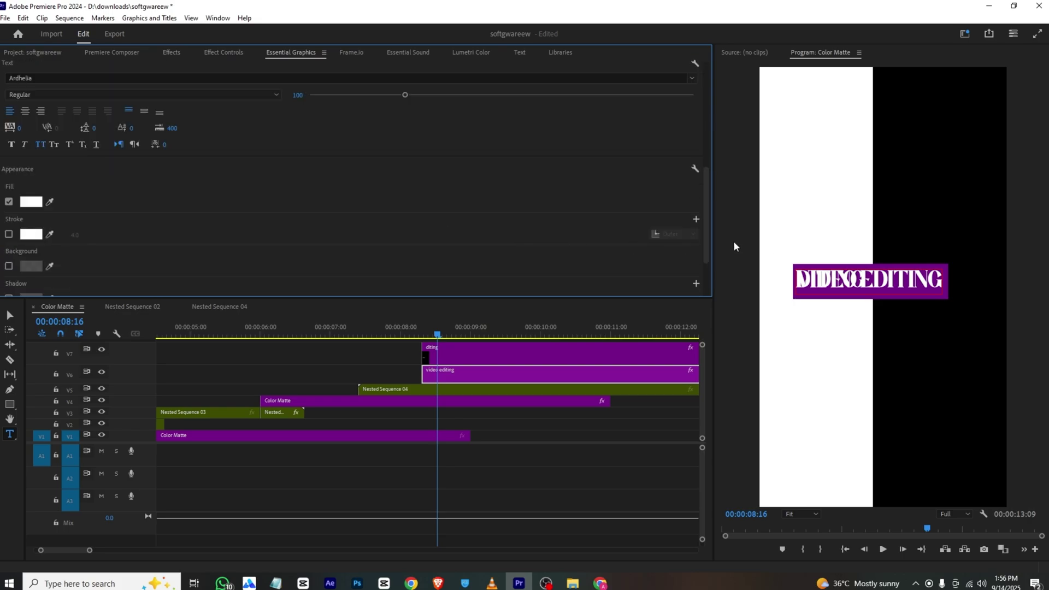
drag(872, 276, 944, 279)
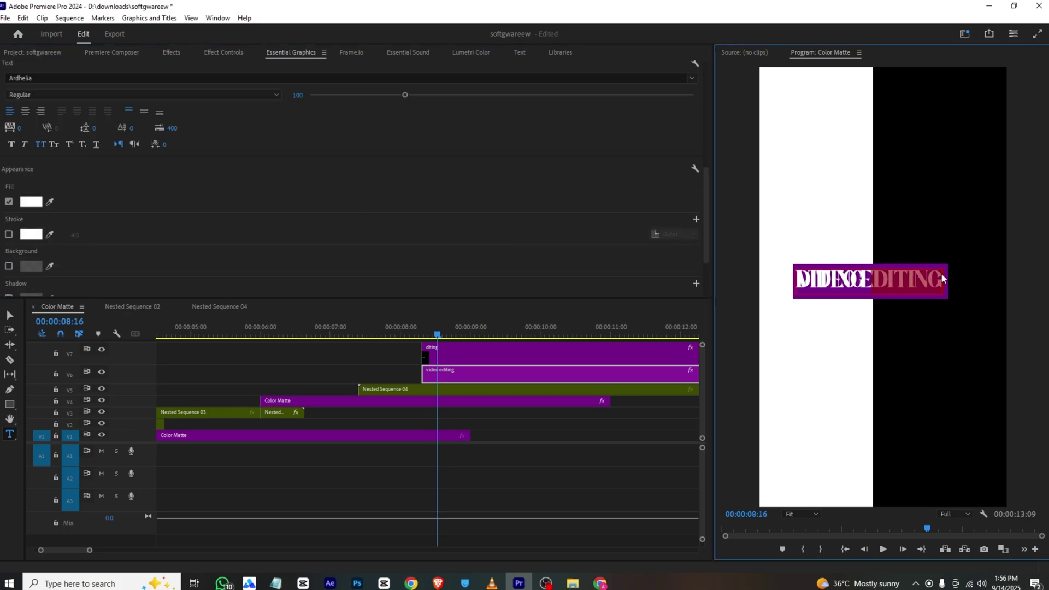
key(BackSpace)
- Set the "DITING" clip's Vector Motion Position to 892, 981 so that it continues directly after "VIDEO E"
click(465, 353)
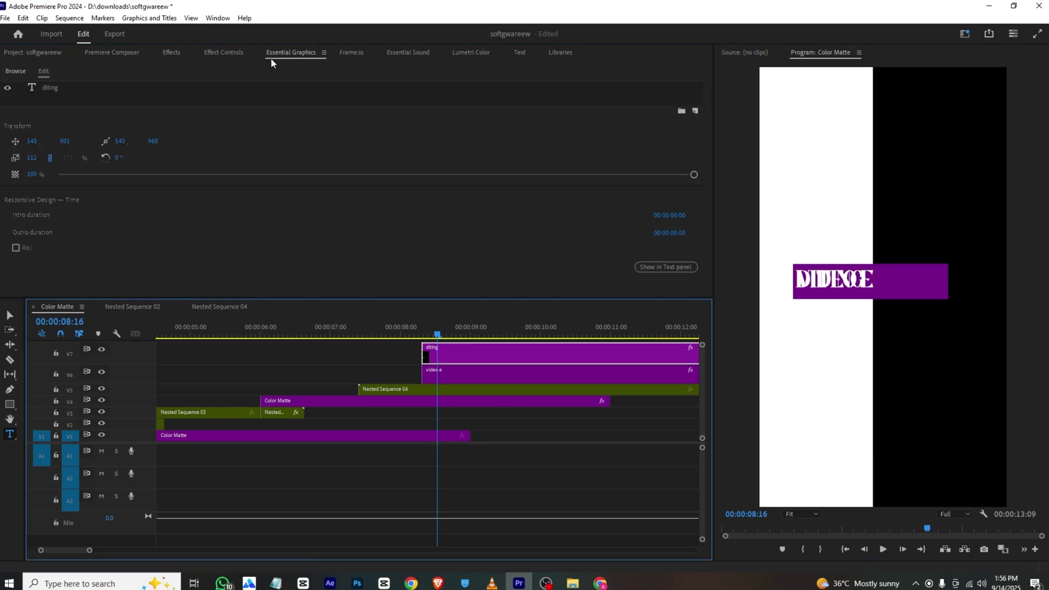
click(249, 52)
drag(208, 107, 400, 107)
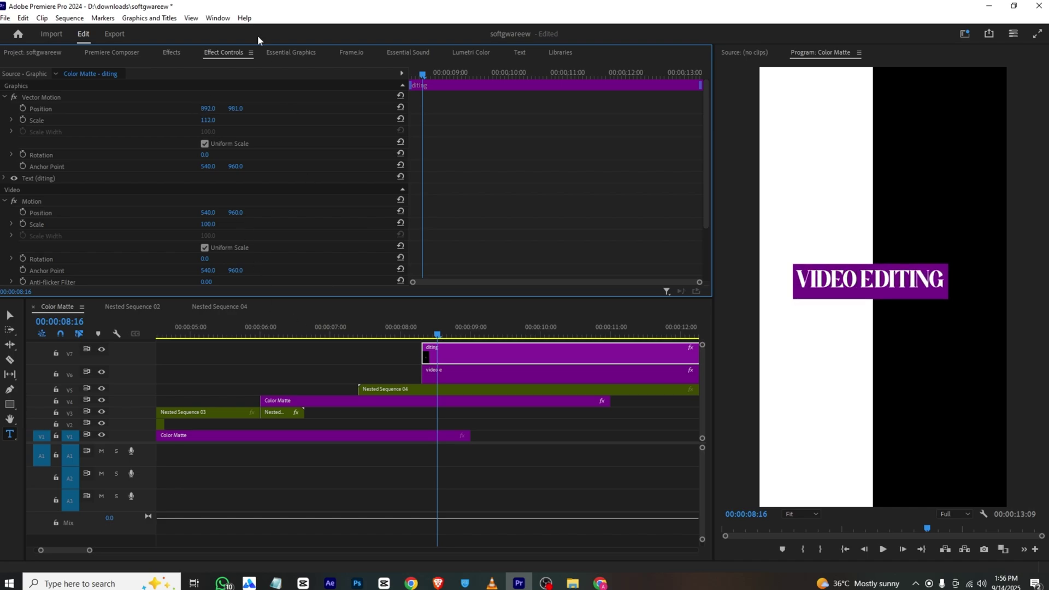
- Set the fill colour of the "DITING" text to black (000000)
double_click(920, 279)
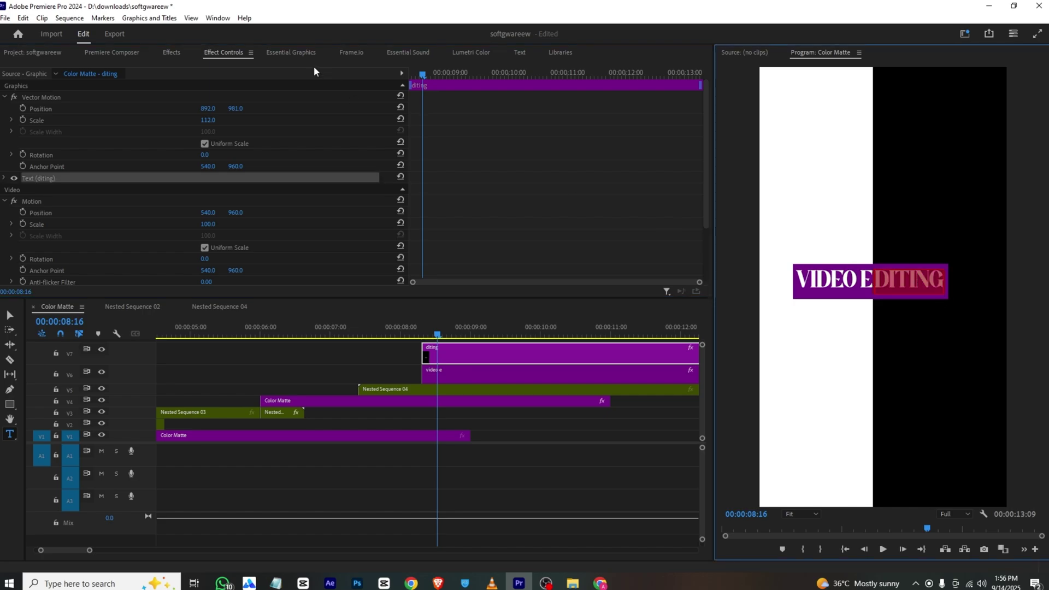
click(286, 53)
scroll(46, 172, down, 3)
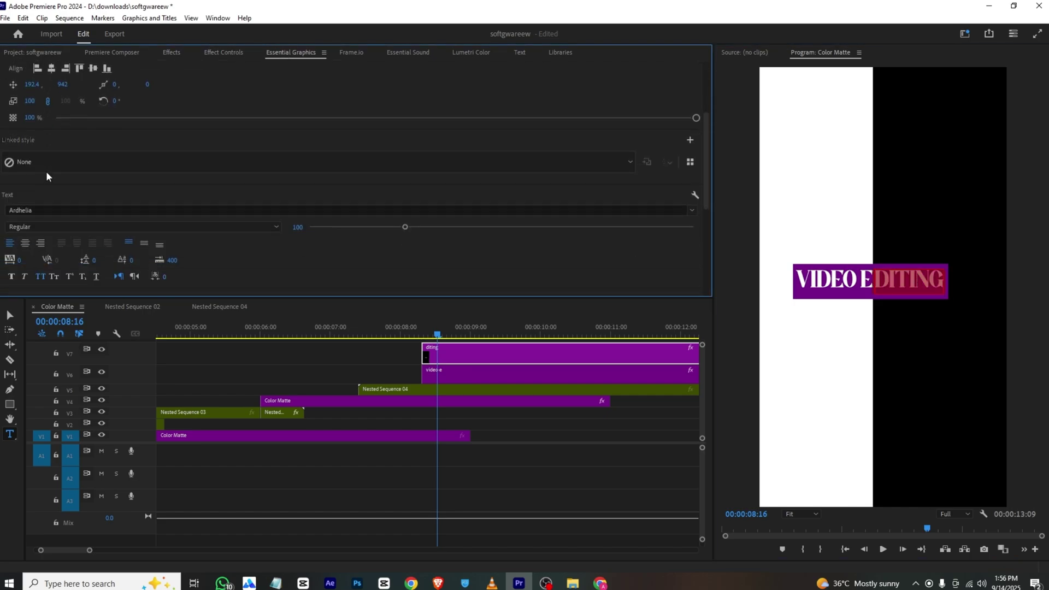
click(31, 213)
drag(467, 283, 334, 204)
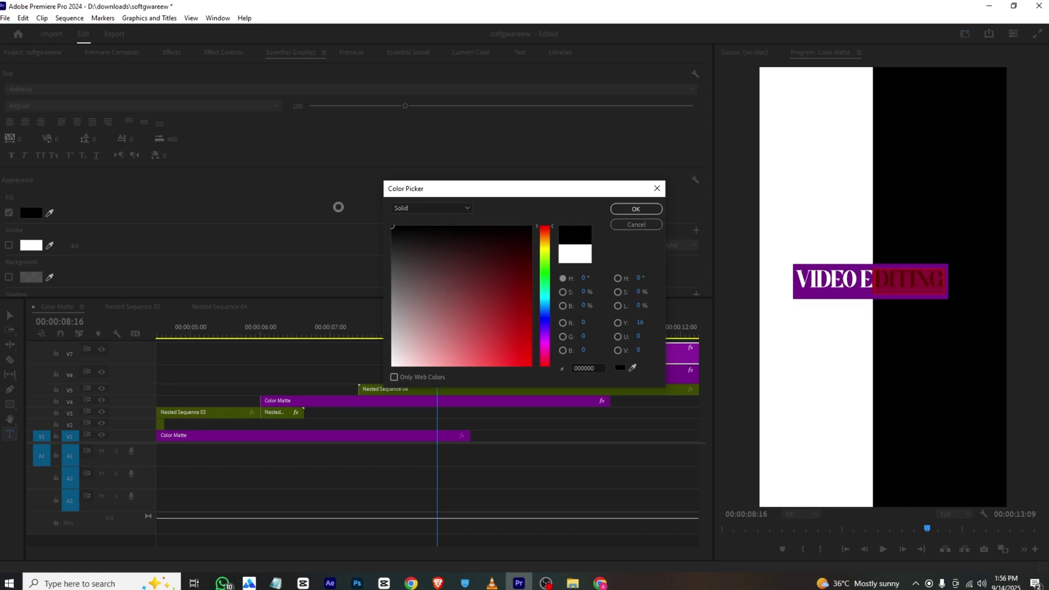
click(636, 209)
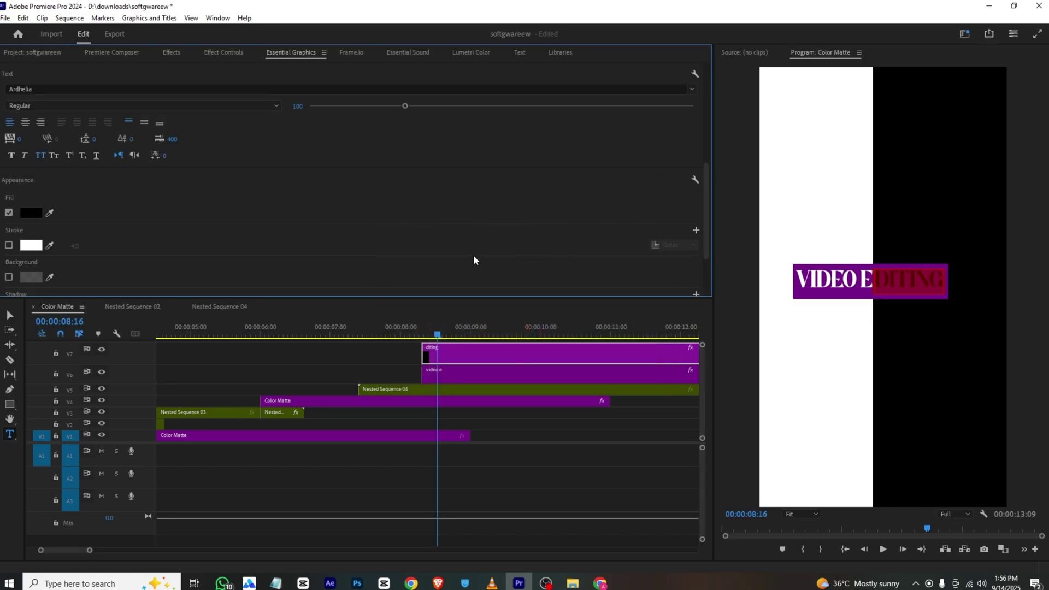
click(405, 350)
drag(415, 324, 453, 326)
click(464, 353)
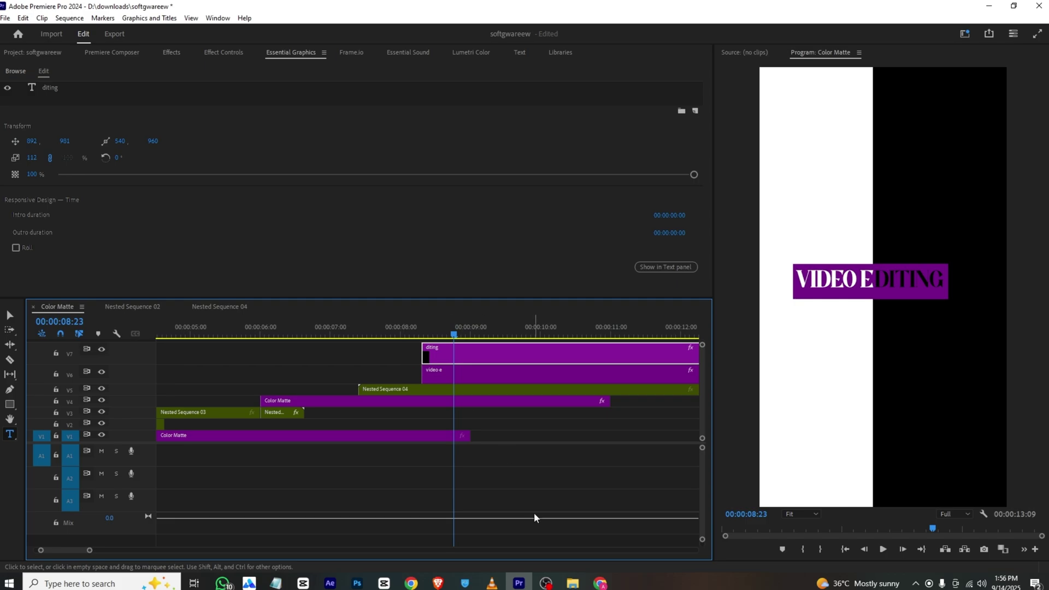
- Switch to VLC and review the reference video from "Video Editing Skills" to the "let me tell you" and "it dosen't" section
click(492, 584)
key(space)
key(space)
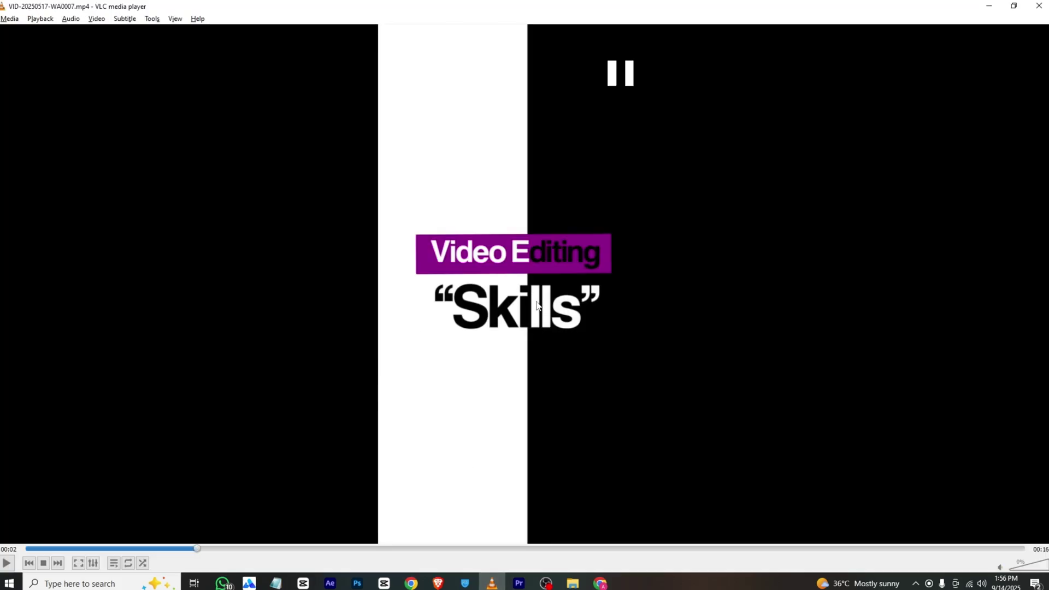
click(547, 314)
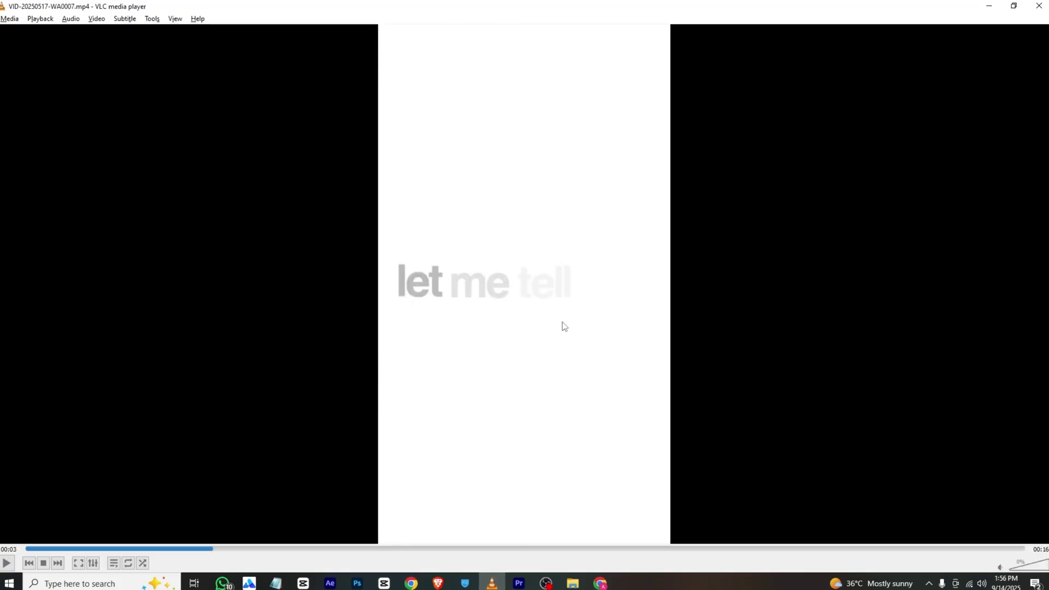
click(553, 333)
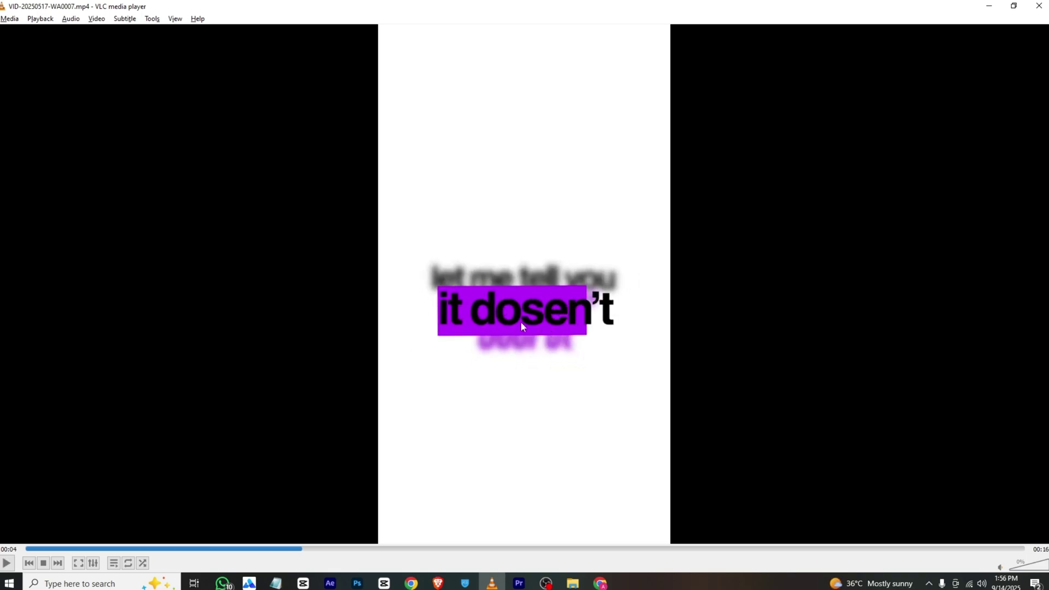
click(520, 584)
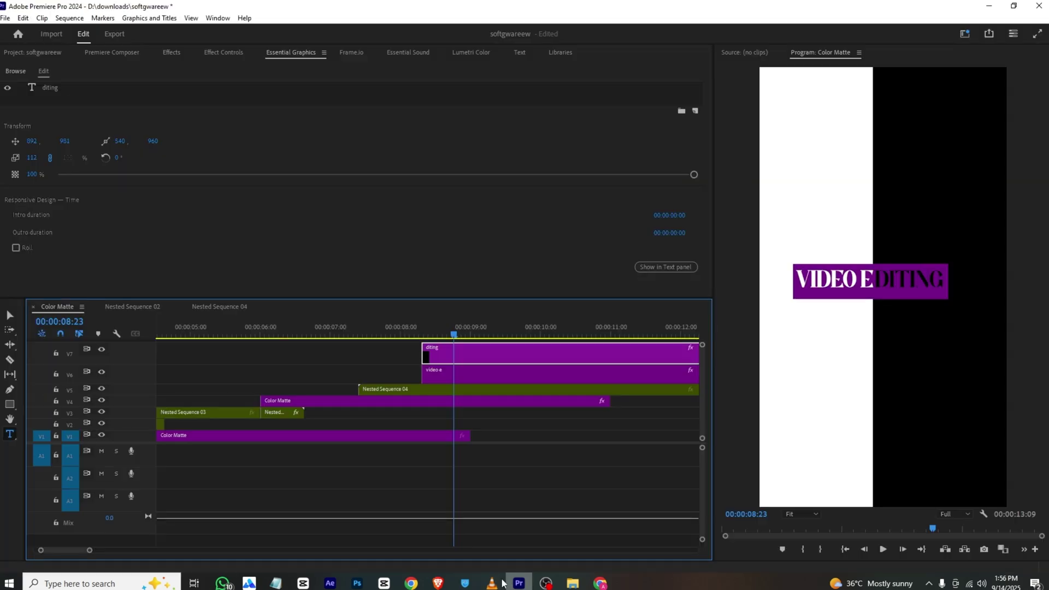
- Extend the Color Matte on V1 to about 00:00:11:25 and split both text clips on V6 and V7 at 00:00:09:16
mouse_move(453, 334)
mouse_down()
mouse_move(481, 336)
mouse_move(453, 350)
mouse_up()
drag(465, 441, 668, 435)
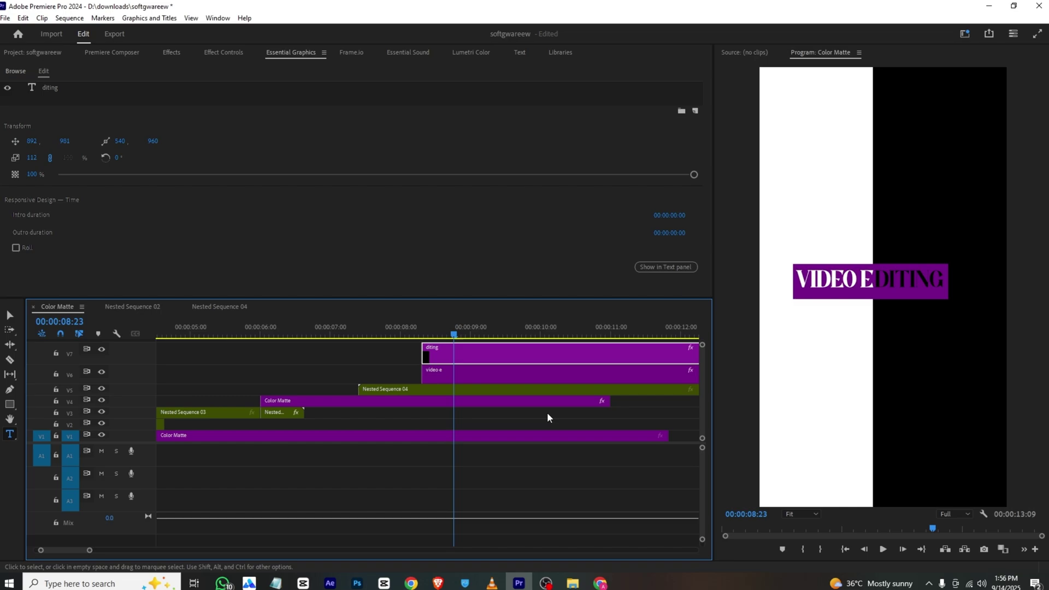
drag(458, 335, 508, 334)
key(c)
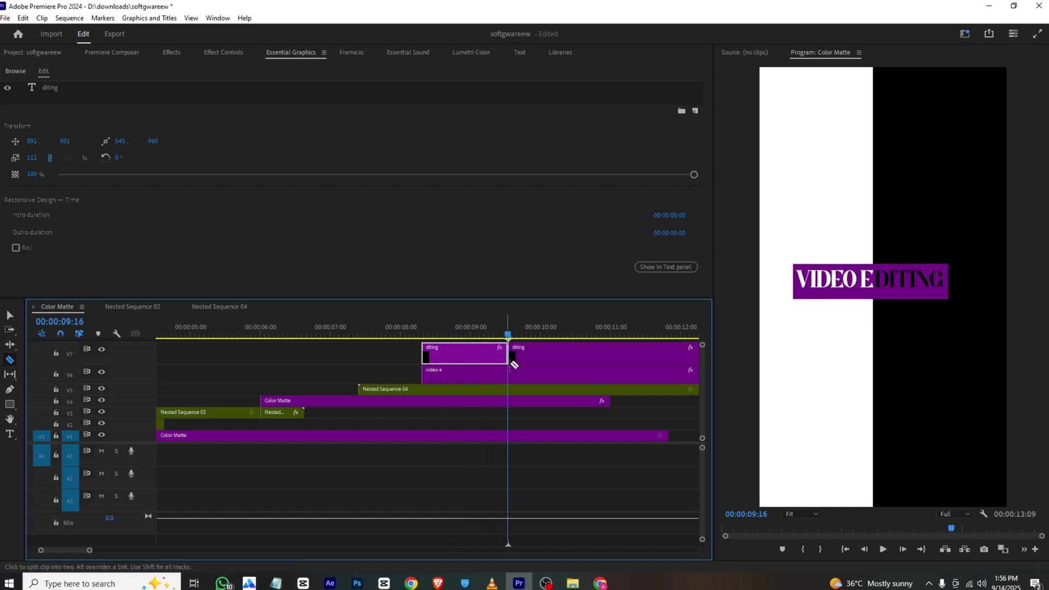
click(508, 358)
key(v)
- Delete Nested Sequence 04 on V5 and the Color Matte clip on V4
click(546, 373)
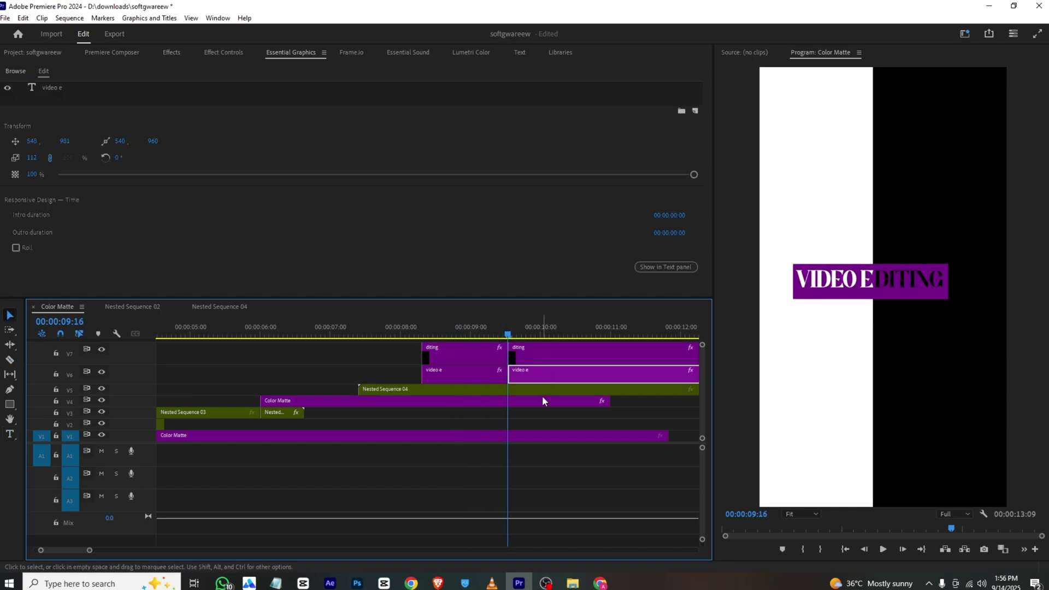
click(542, 391)
key(Delete)
click(537, 371)
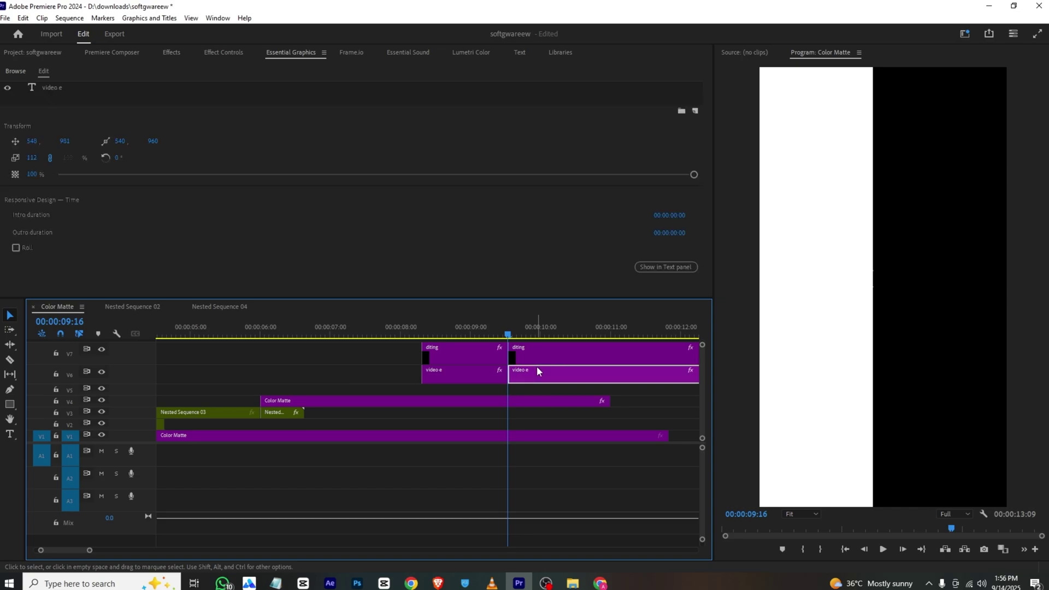
click(541, 399)
key(Delete)
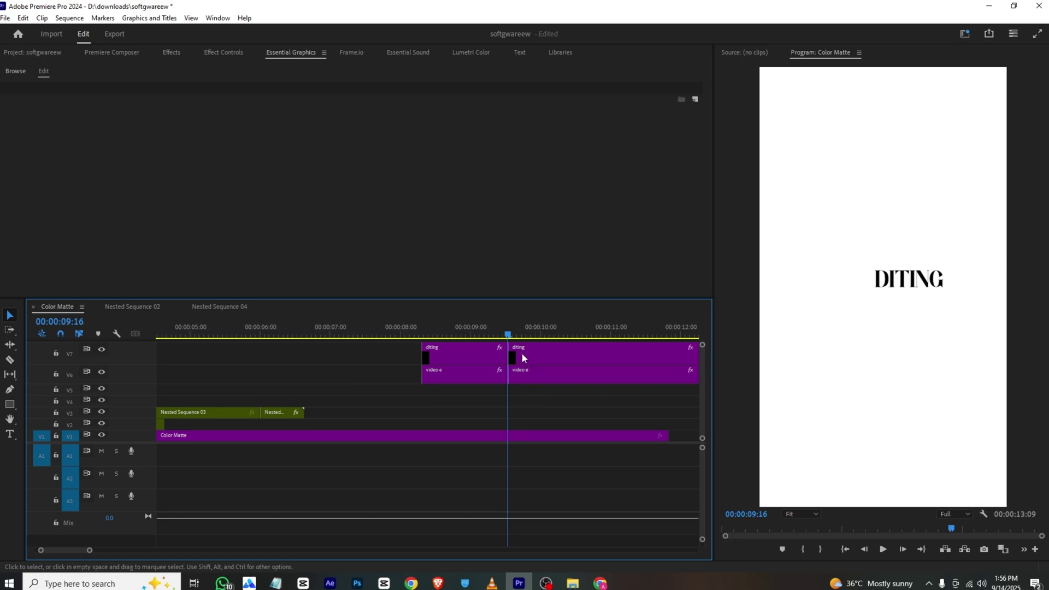
- Delete the "diting" and "video e" clip segments that lie before the 00:00:09:16 cut
drag(522, 336, 481, 336)
click(500, 346)
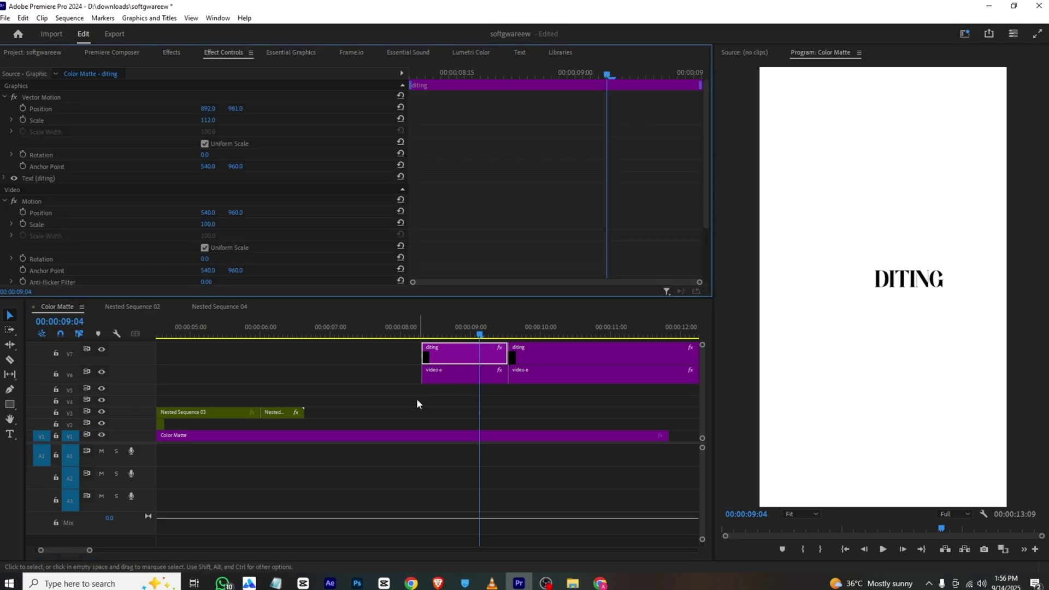
drag(415, 402, 477, 353)
key(Delete)
- Enlarge the remaining "DITING" text with Vector Motion and reposition it near the middle of the frame
click(570, 334)
click(556, 353)
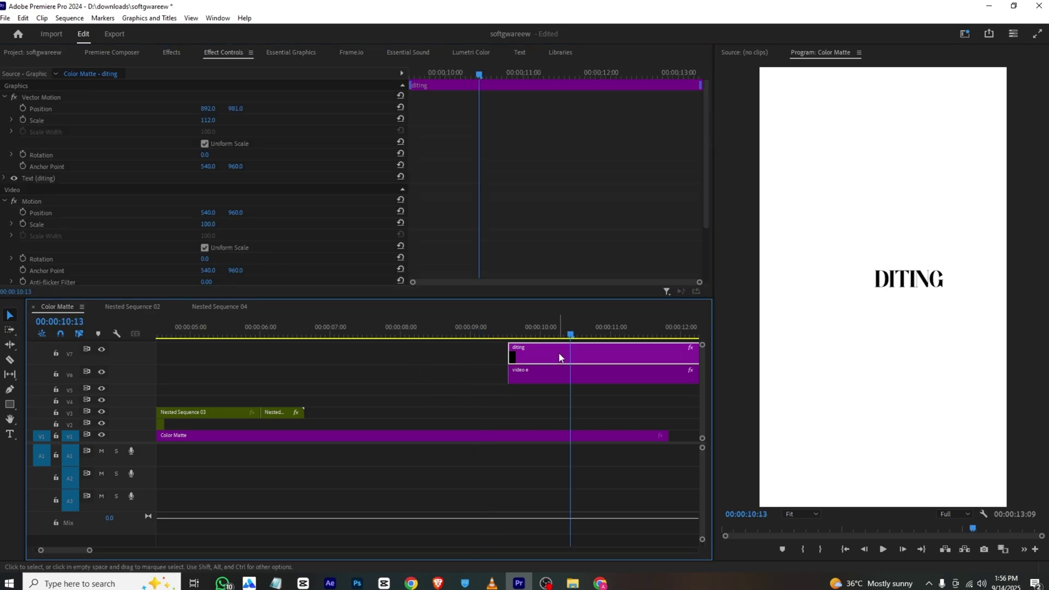
drag(208, 121, 245, 109)
- Nest the remaining "diting" and "video e" clips together, keeping the default sequence name
drag(490, 359, 541, 375)
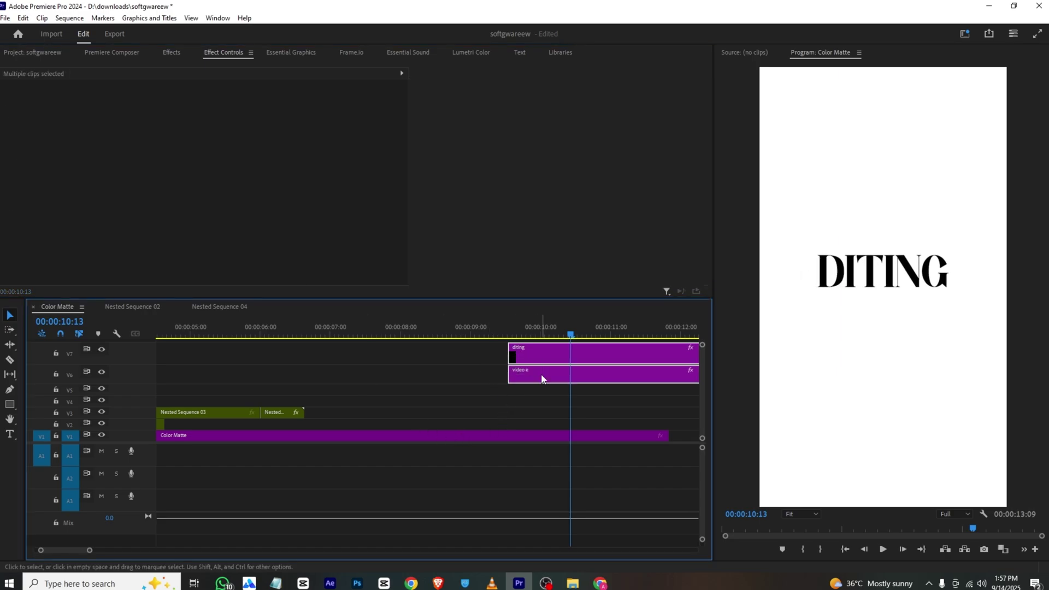
right_click(541, 375)
click(565, 326)
key(Return)
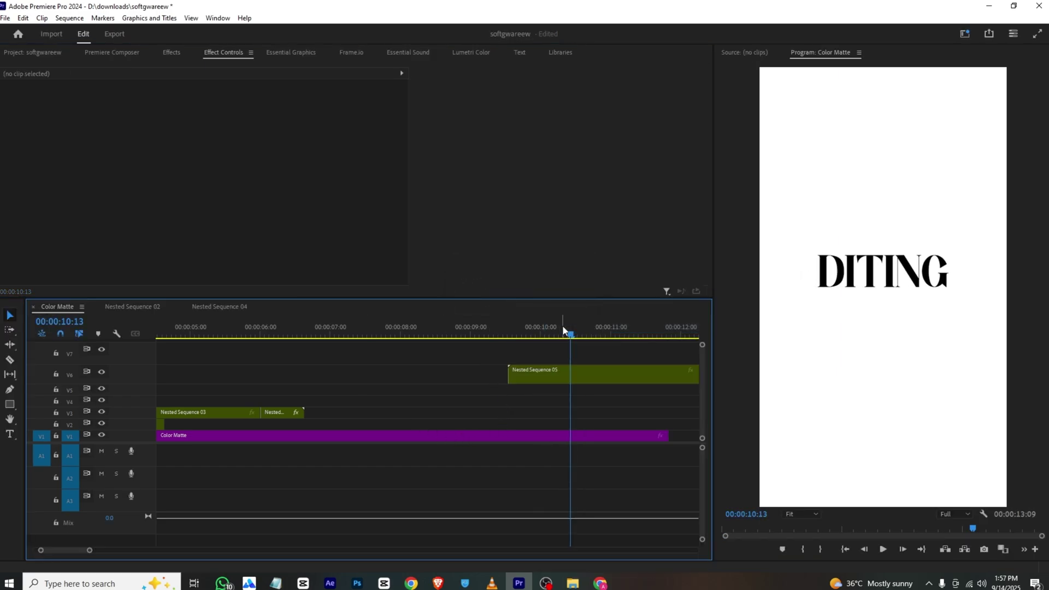
- Switch to VLC and check the blurred "let me tell you" text behind "it dosen't" in the reference video
click(558, 370)
drag(570, 334, 530, 382)
click(491, 582)
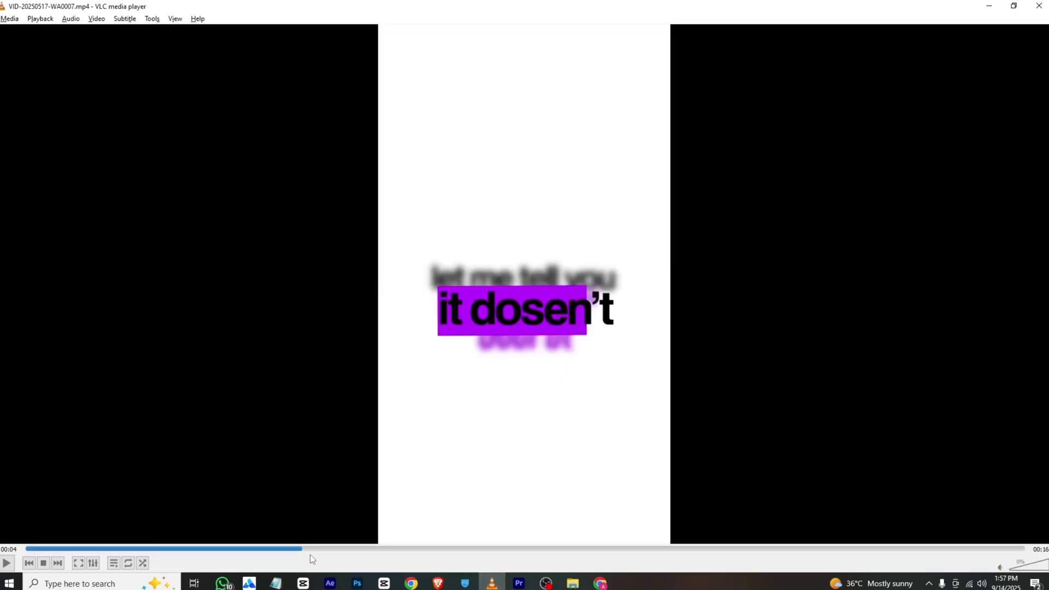
mouse_move(291, 554)
mouse_down()
mouse_move(264, 554)
mouse_move(310, 553)
mouse_up()
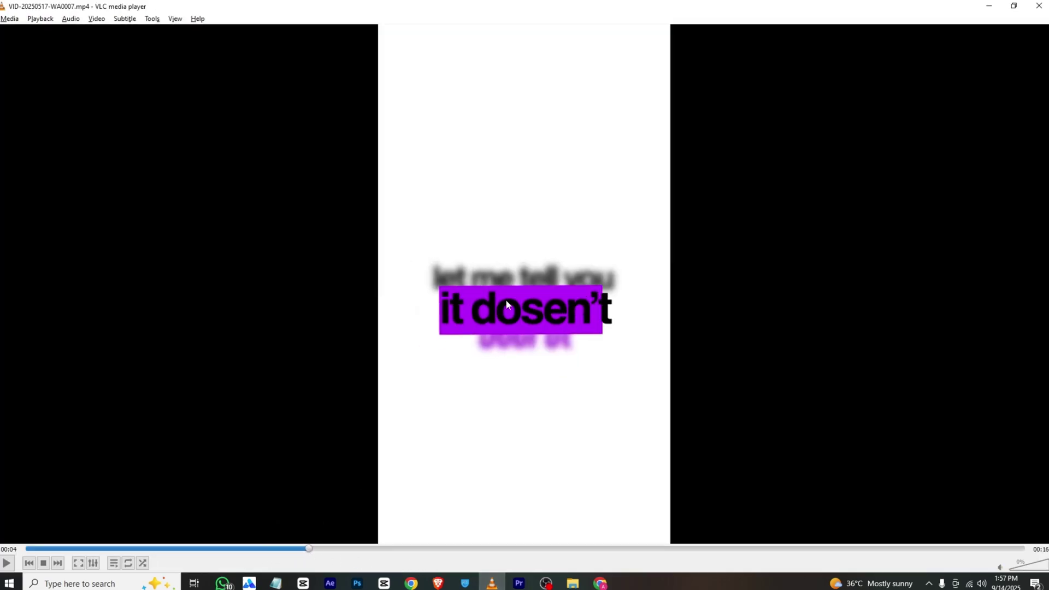
click(520, 582)
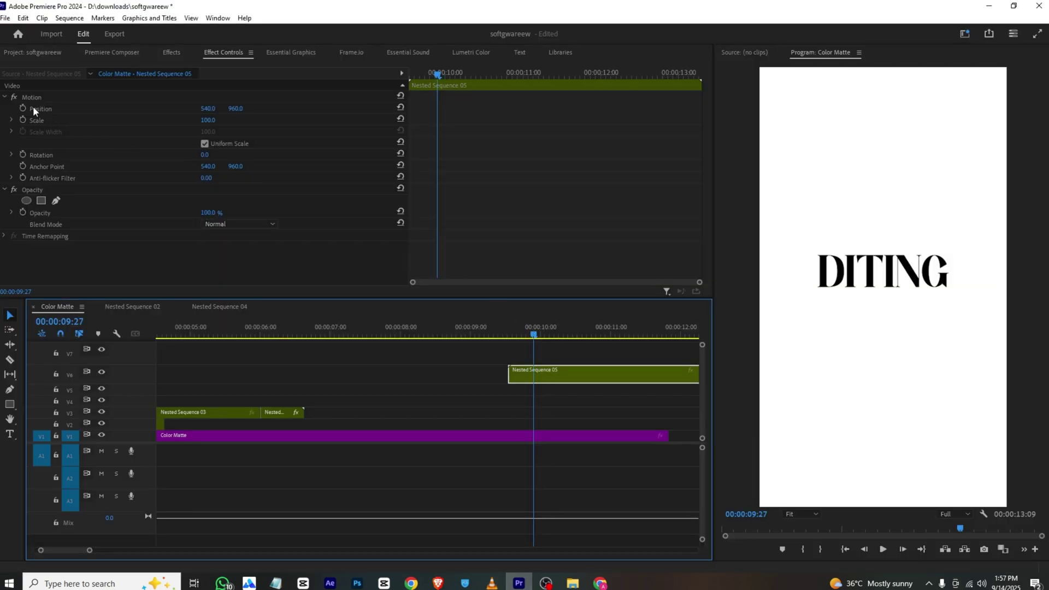
- Keyframe the nested text clip's Scale from 100 at the clip's start to 72 at 00:00:10:03
click(21, 120)
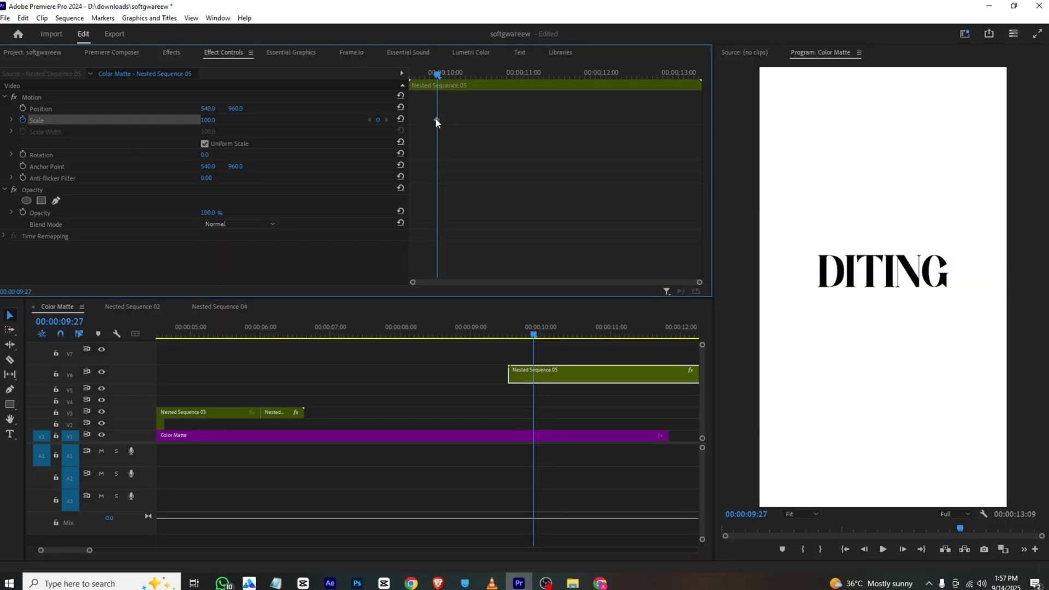
drag(438, 121, 389, 124)
drag(410, 72, 453, 72)
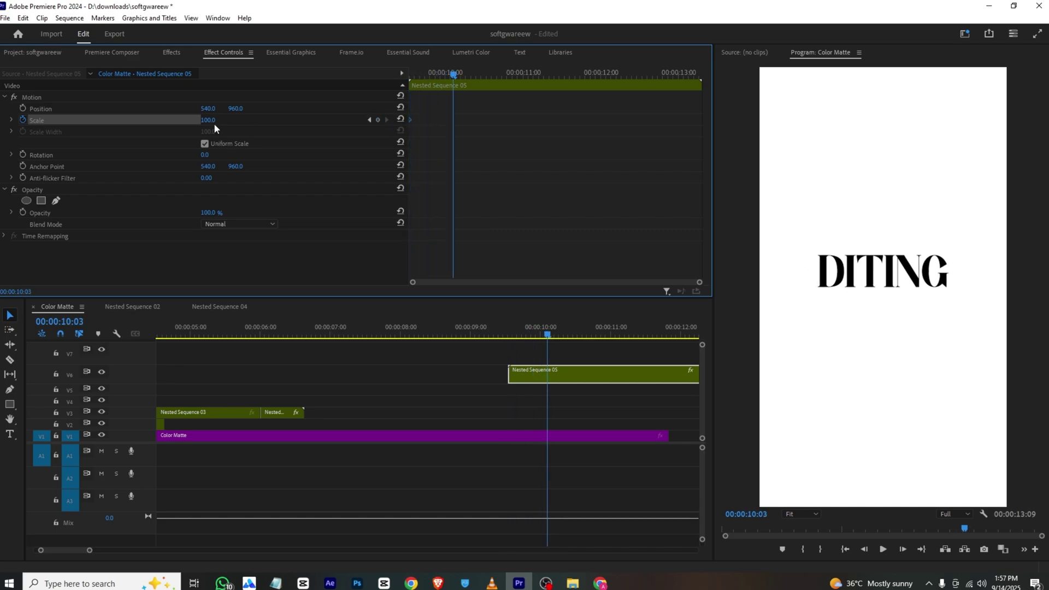
drag(213, 123, 197, 123)
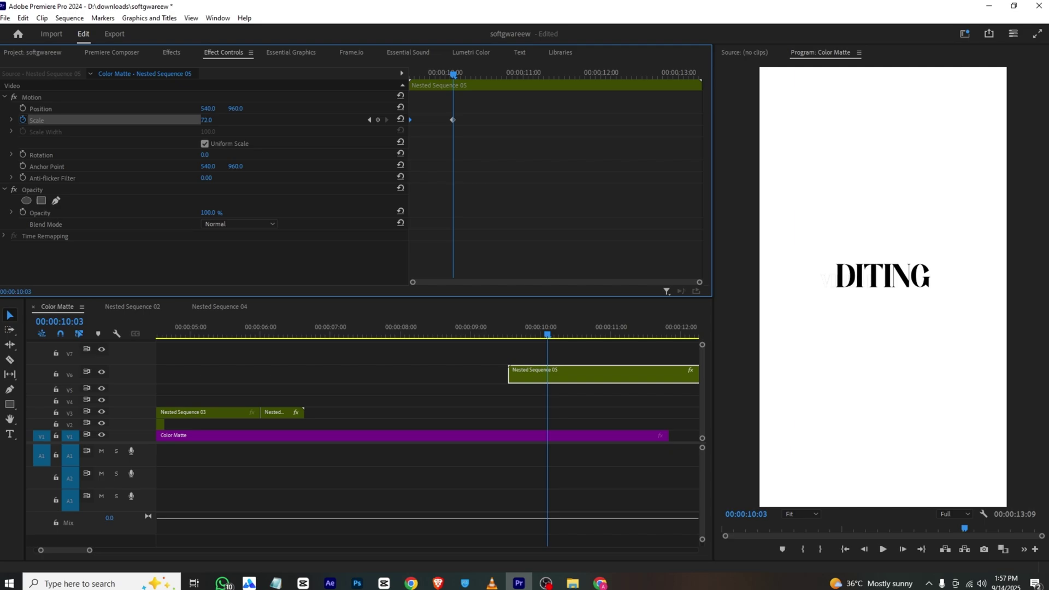
- Find the Gaussian Blur effect and apply it to the nested text clip on V6
click(169, 53)
click(96, 67)
text(blur)
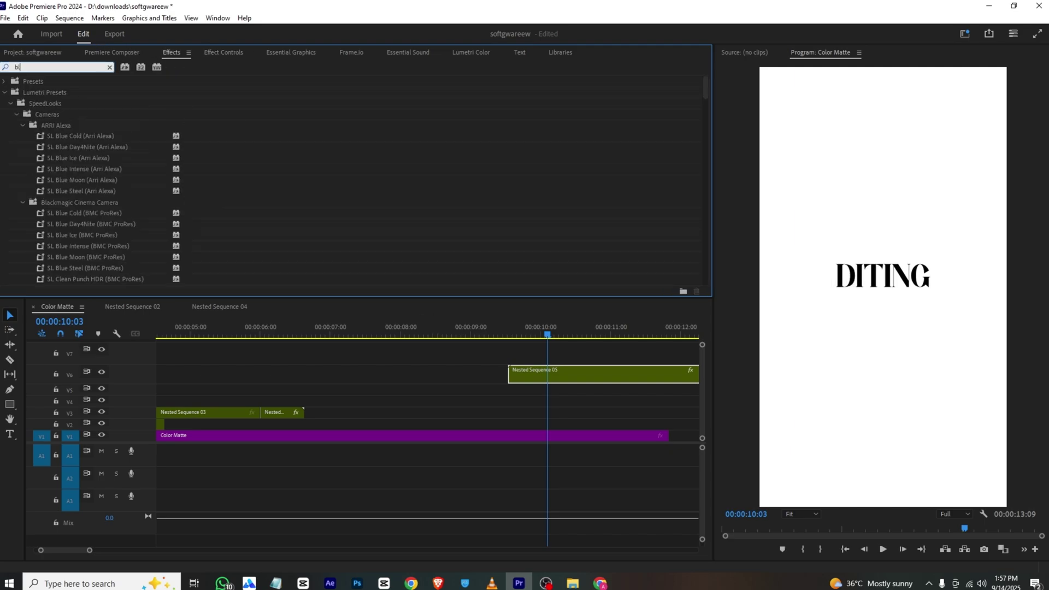
scroll(106, 113, down, 3)
drag(68, 94, 570, 376)
click(215, 56)
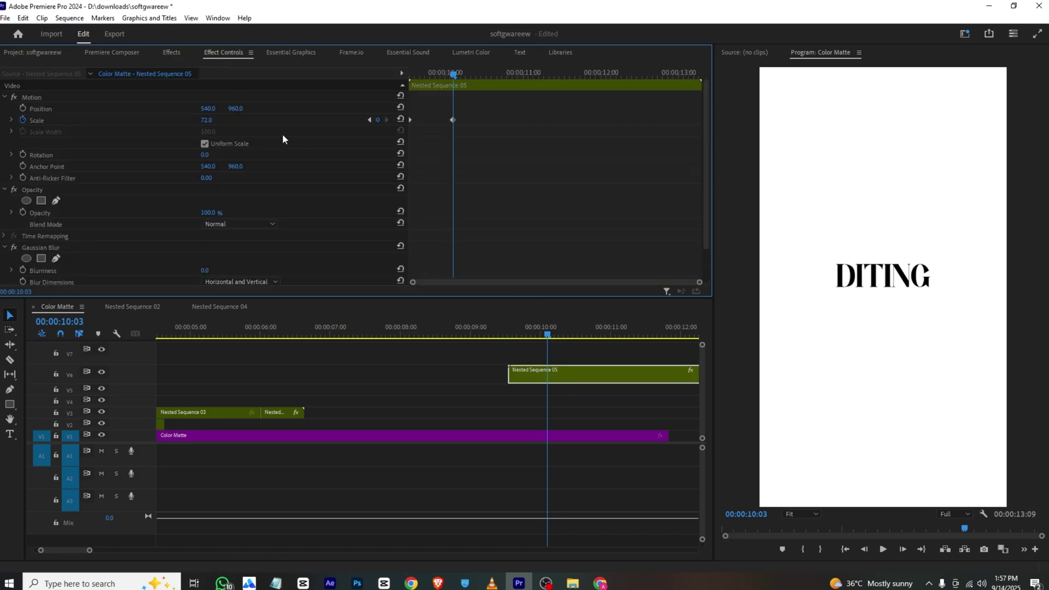
- Set the nested clip's Gaussian Blur Blurriness to 28 with the playhead at the clip's start
drag(440, 82, 393, 73)
scroll(257, 181, down, 2)
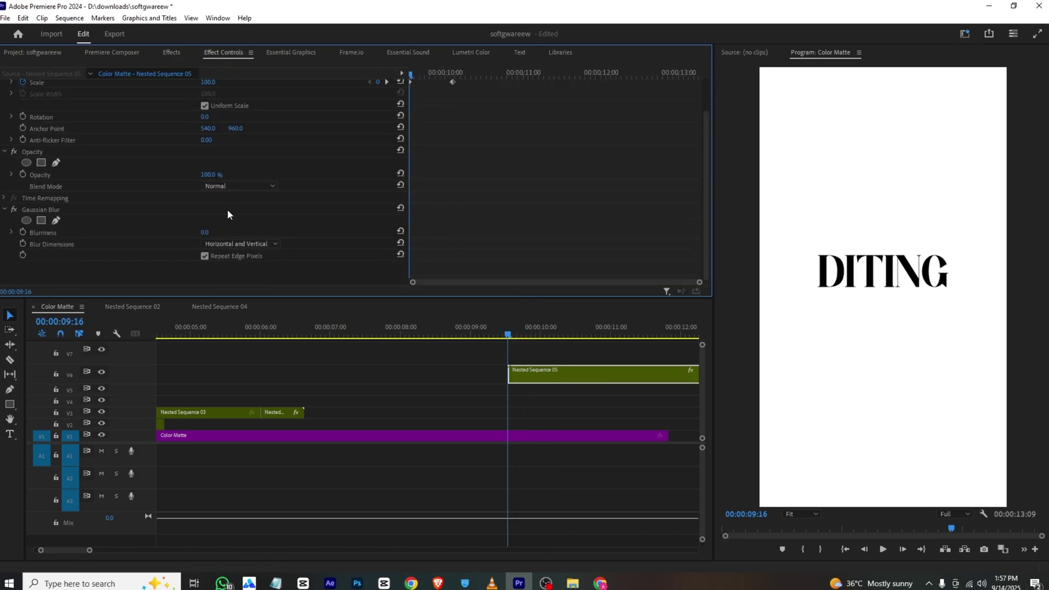
drag(205, 233, 217, 233)
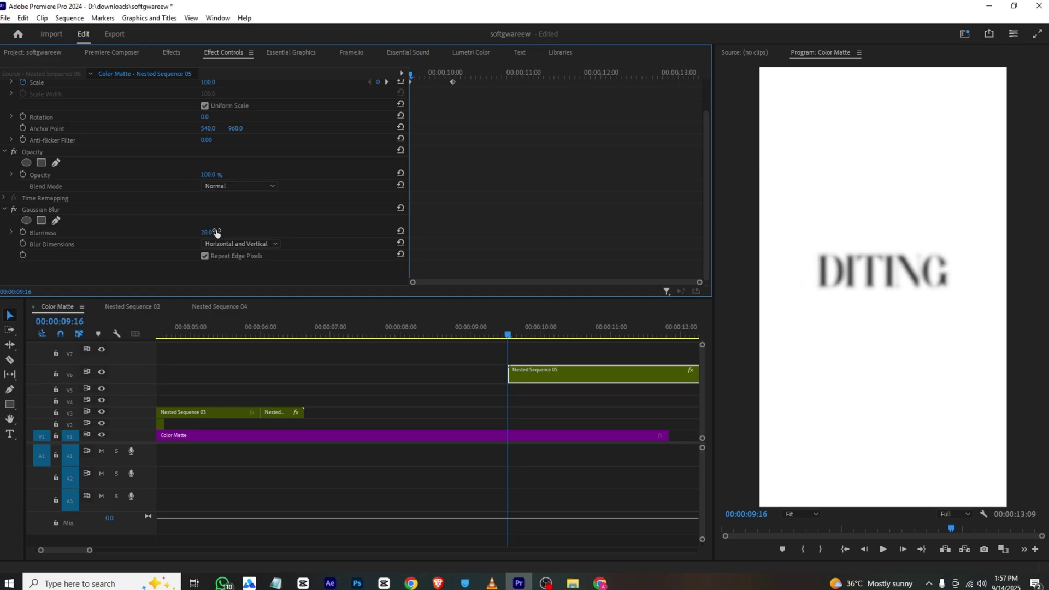
- Play back the blurred, shrinking text and compare it with the reference frame in VLC
key(space)
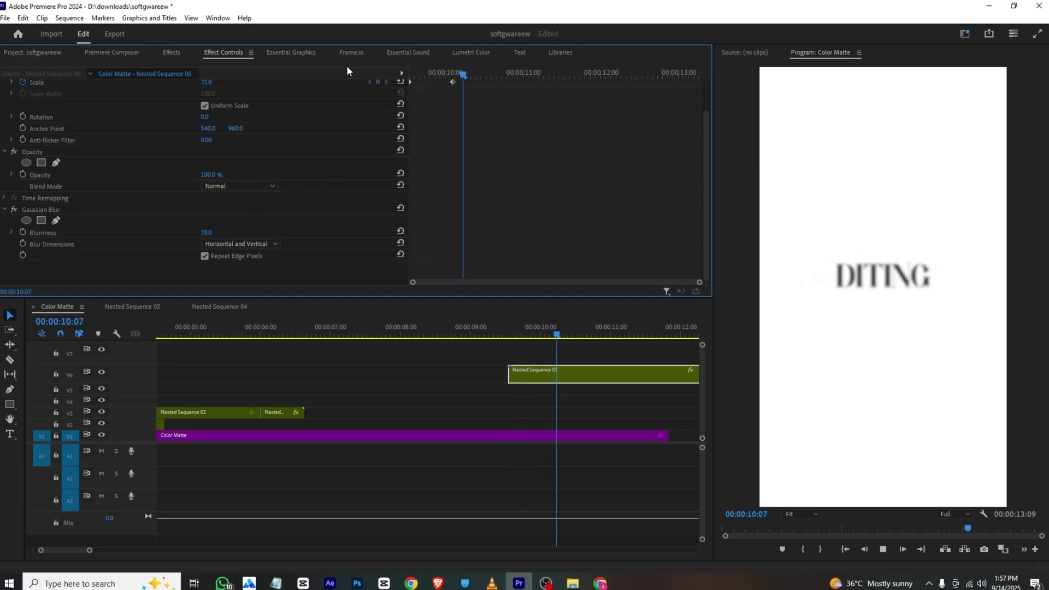
key(space)
scroll(547, 363, up, 2)
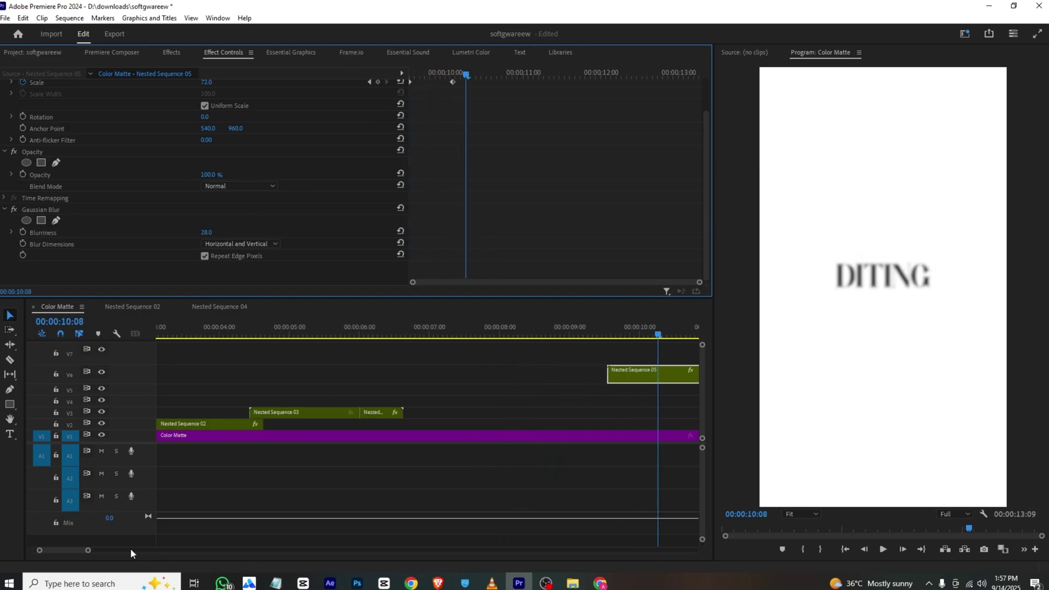
click(496, 583)
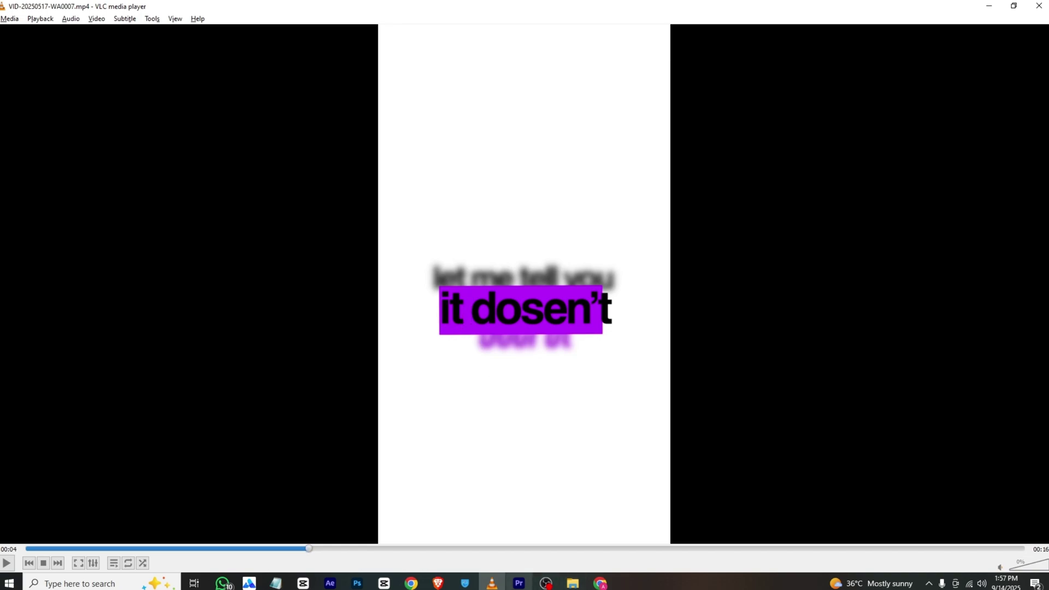
click(519, 582)
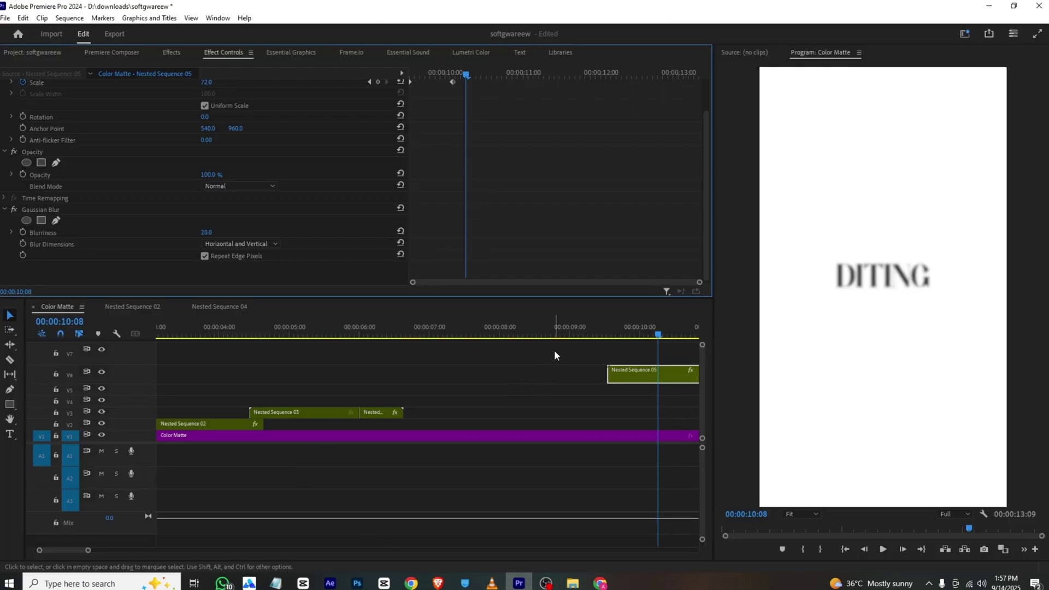